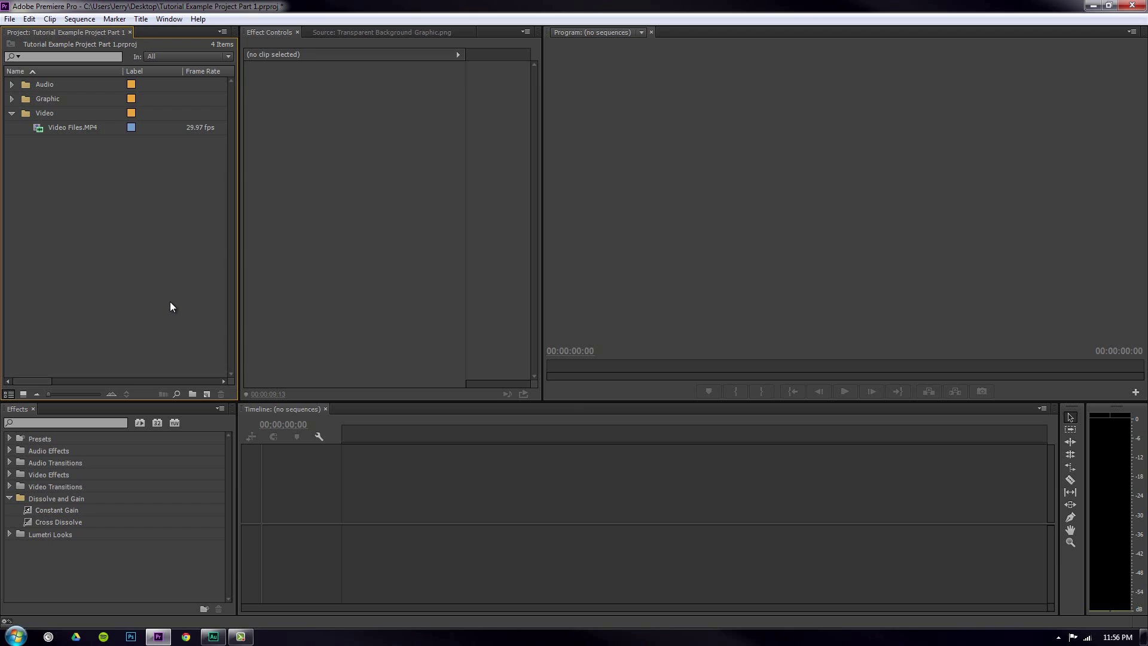
# Step: Delete the custom Dissolve and Gain folder from the effects list
pyautogui.click(154, 576)
pyautogui.click(177, 494)
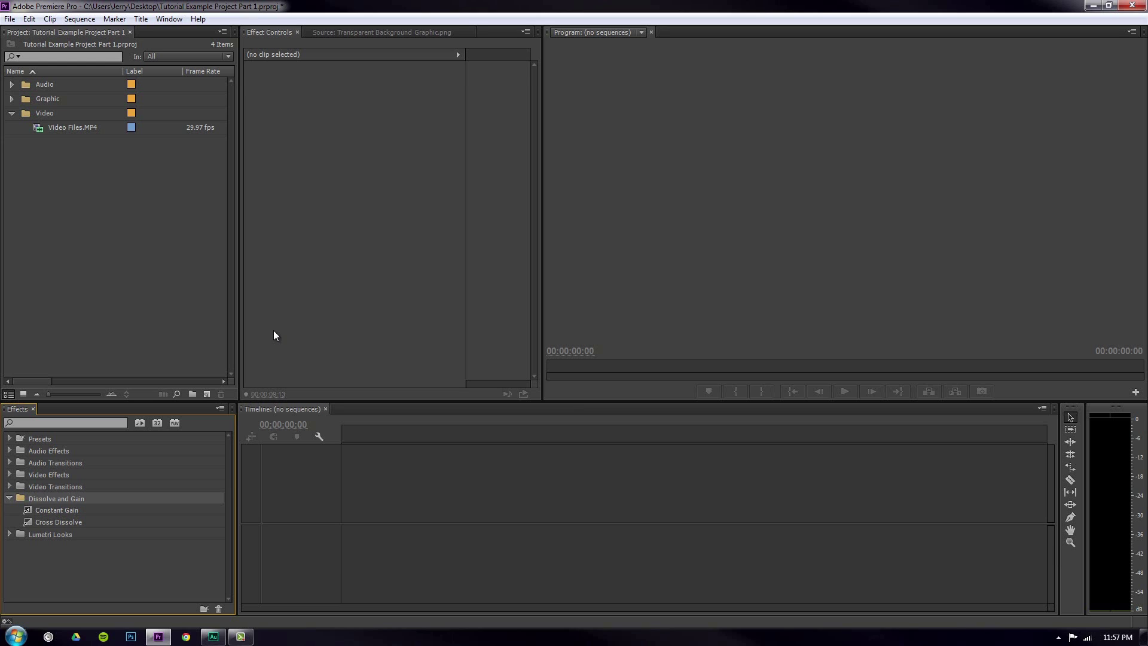
pyautogui.press('Delete')
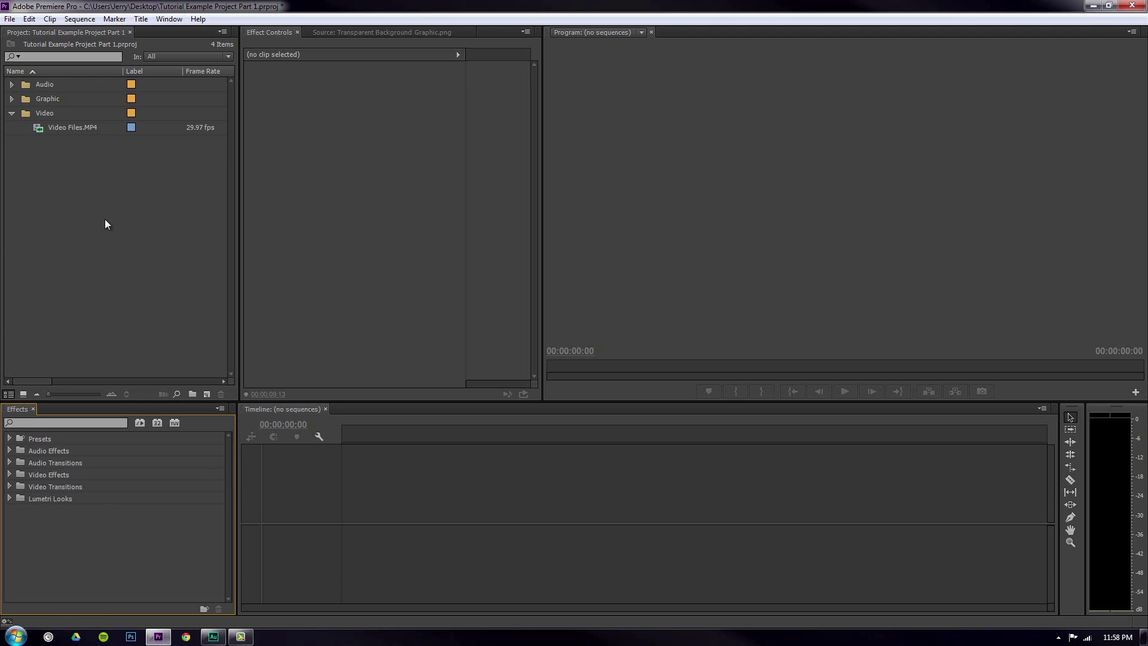
# Step: Create a new sequence from Video Files.MP4 and scrub through its footage
pyautogui.moveTo(81, 128); pyautogui.dragTo(206, 394)
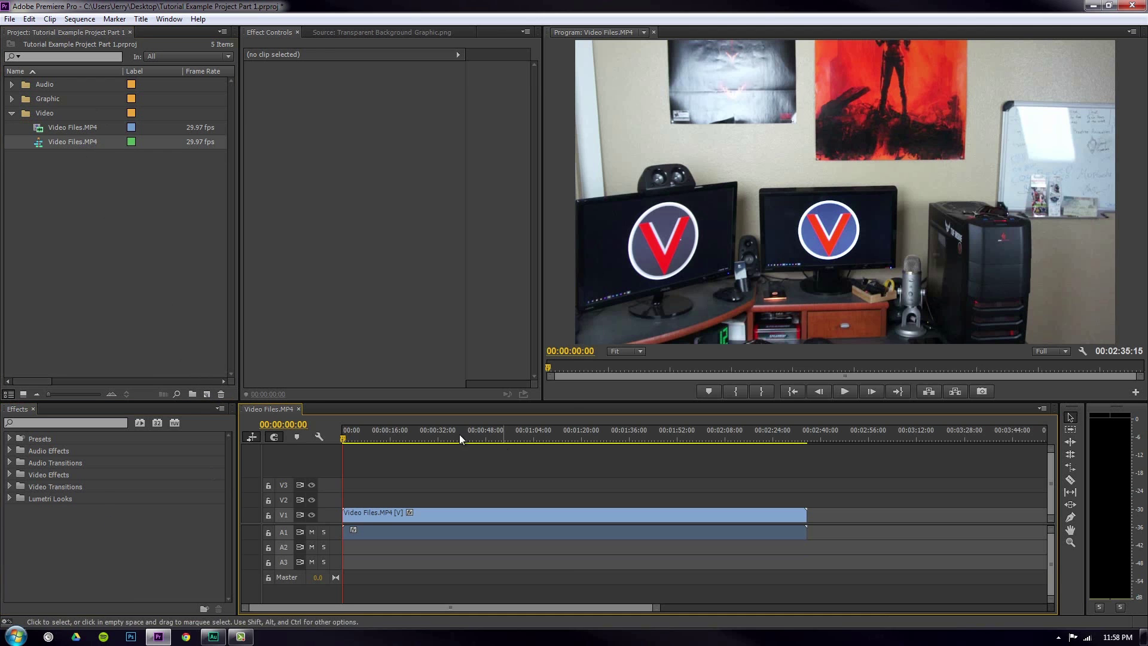
pyautogui.moveTo(444, 430); pyautogui.dragTo(510, 441)
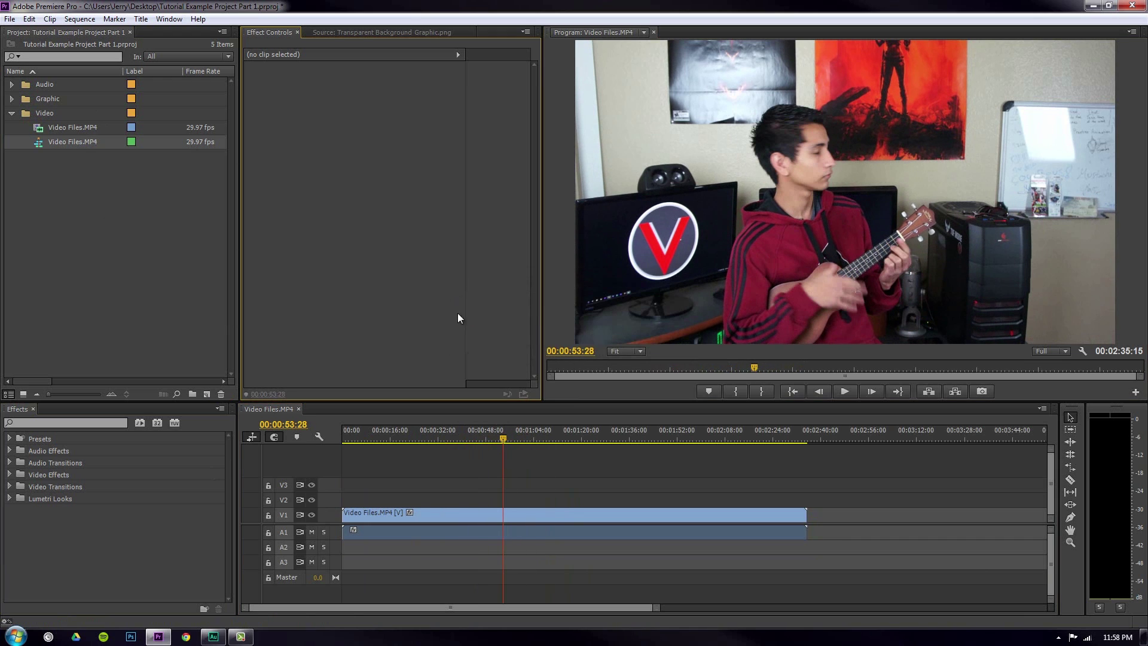
pyautogui.moveTo(498, 440); pyautogui.dragTo(331, 439)
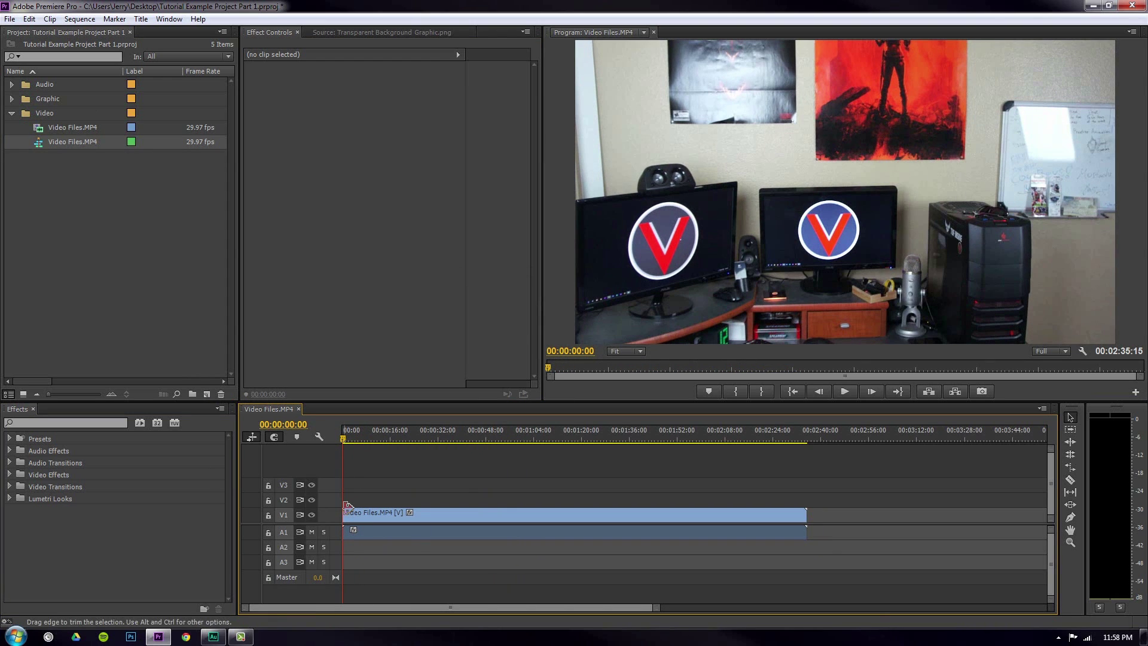
pyautogui.moveTo(418, 436); pyautogui.dragTo(390, 439)
pyautogui.press('space')
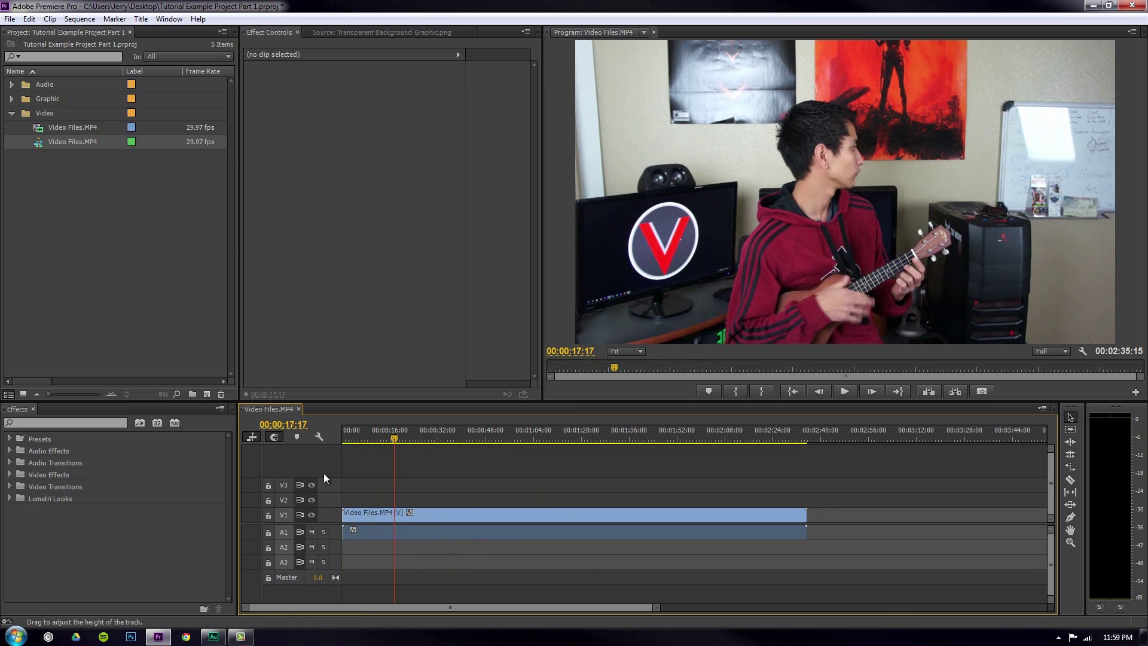
# Step: Expand the Video 1 and Audio 1 tracks to show the clip's thumbnail, opacity line and waveform
pyautogui.doubleClick(329, 504)
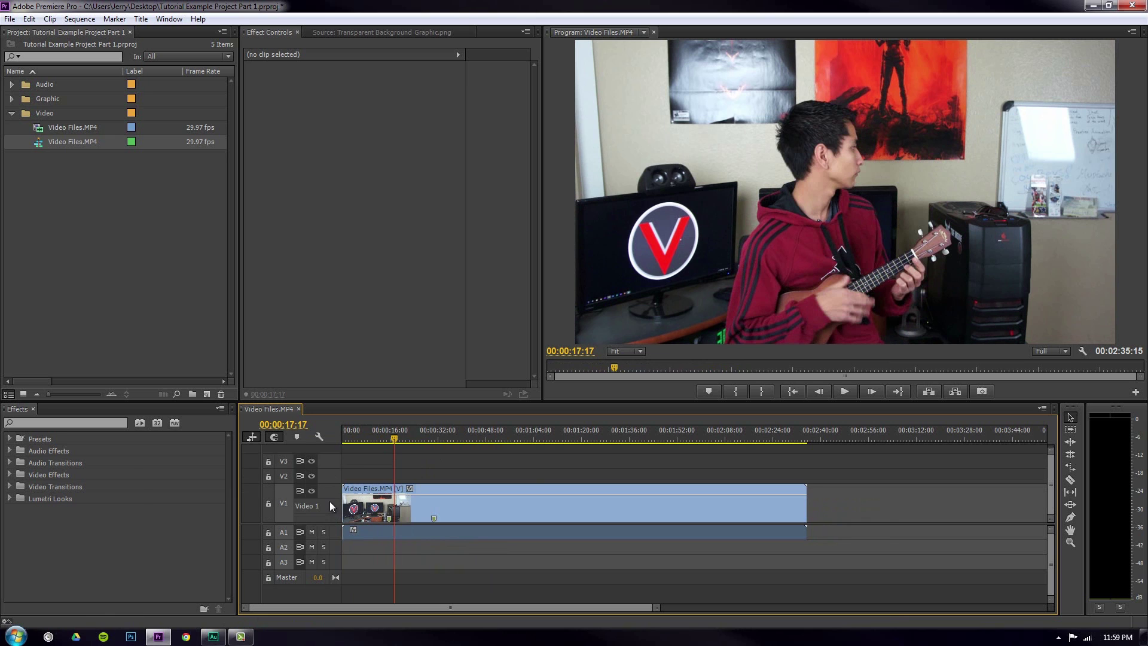
pyautogui.moveTo(329, 484); pyautogui.dragTo(327, 434)
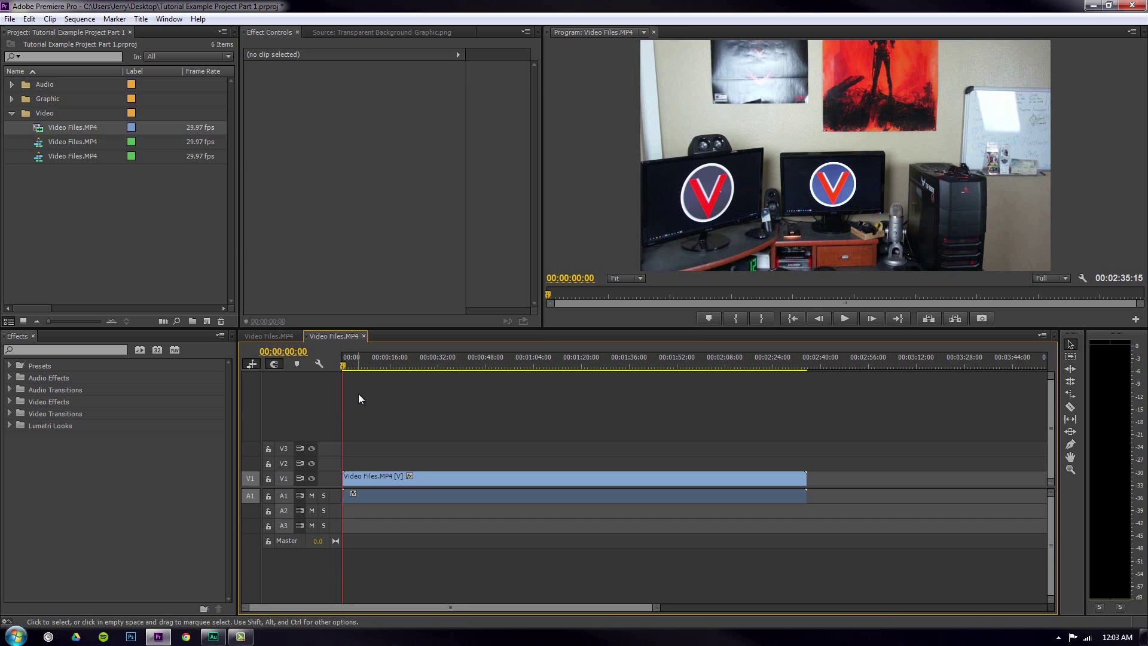
pyautogui.doubleClick(334, 472)
pyautogui.doubleClick(326, 503)
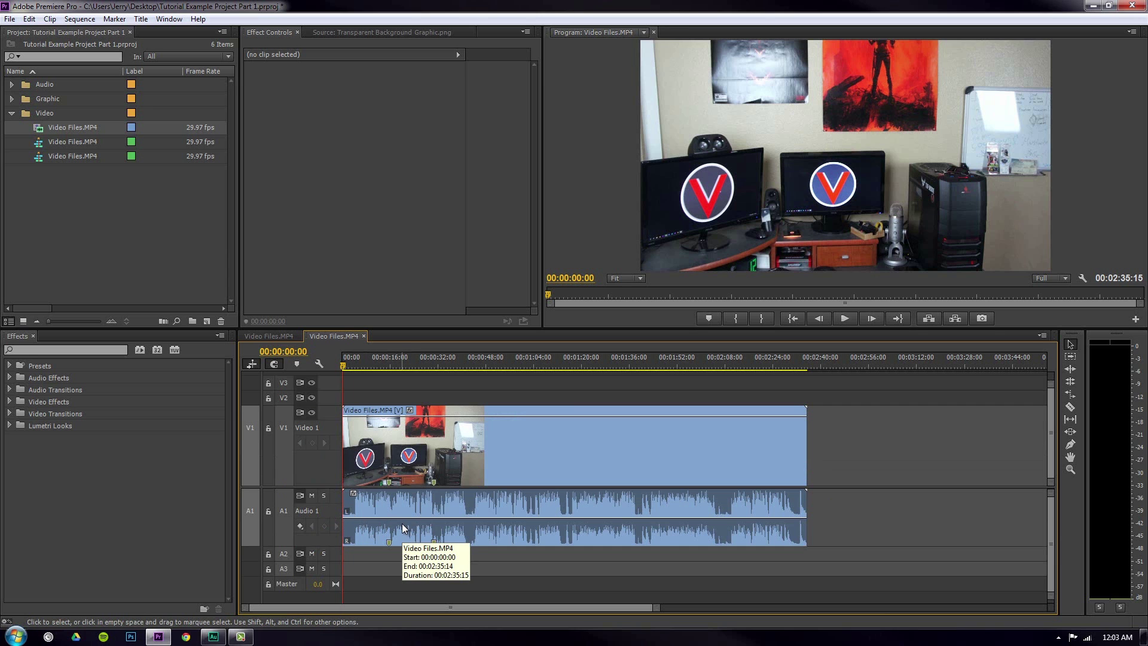
# Step: Add four opacity keyframes to the video clip with the Pen tool, two near its start and two near its end
pyautogui.click(364, 442)
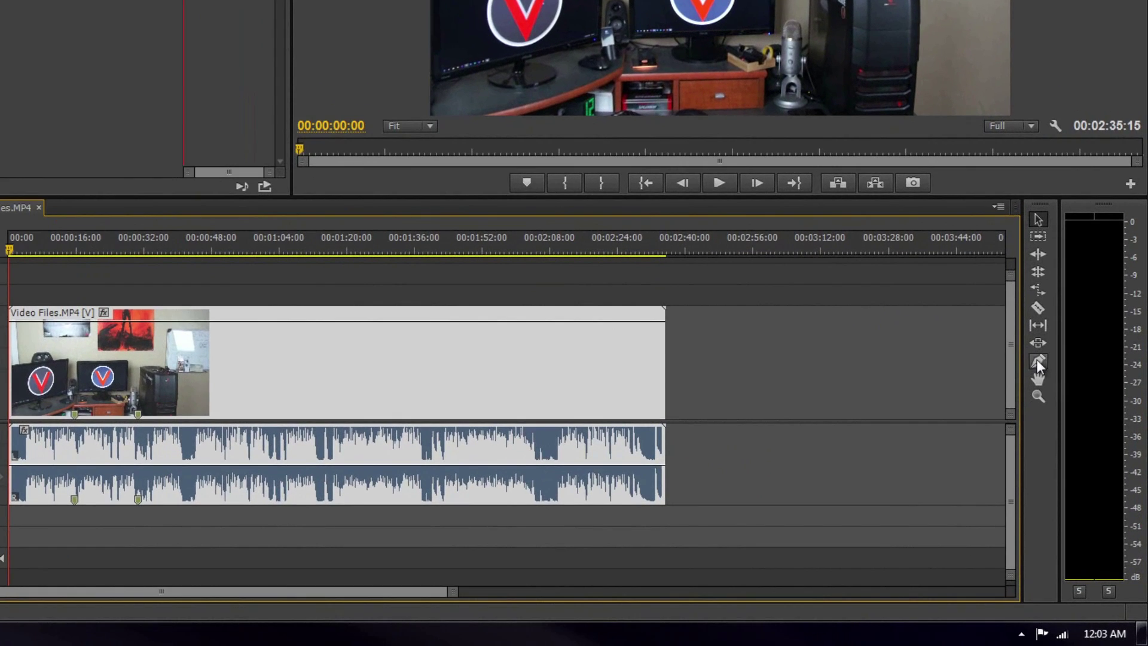
pyautogui.click(1038, 362)
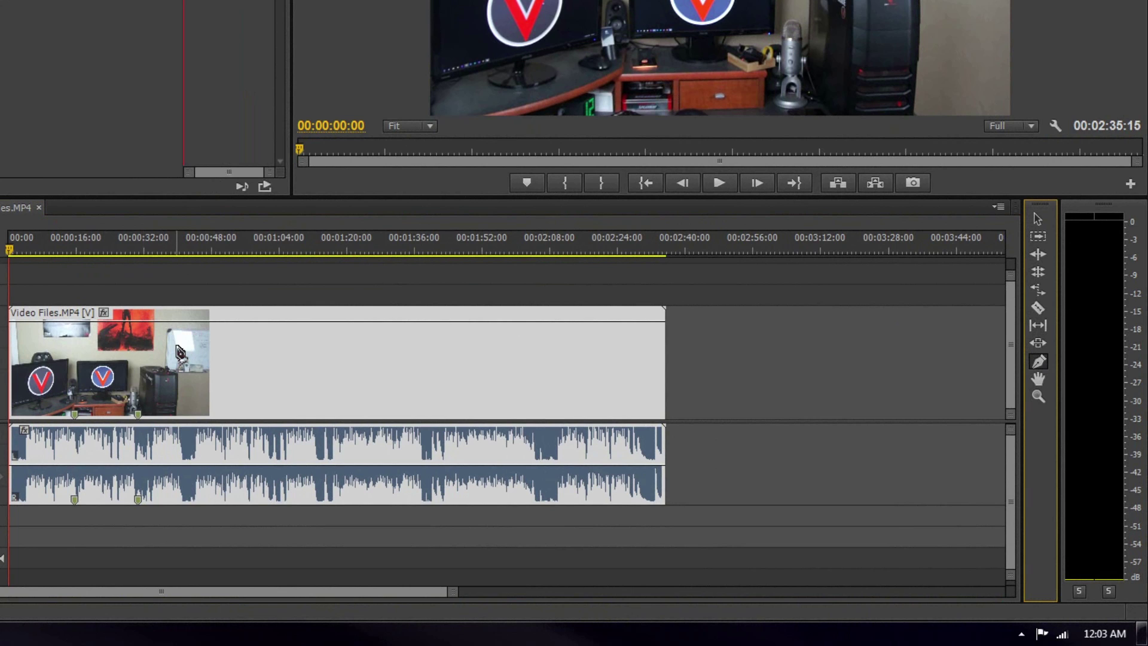
pyautogui.click(42, 321)
pyautogui.click(630, 321)
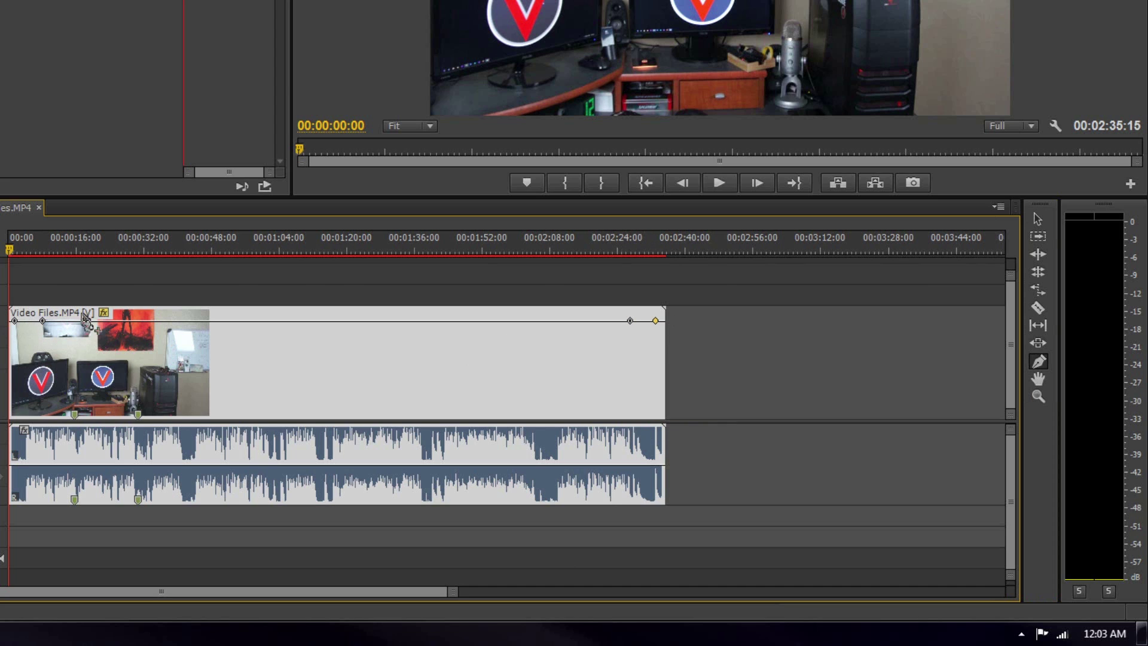
pyautogui.click(656, 321)
# Step: Build a fade-in by lowering the first opacity keyframe at the clip's start and moving the second to about 00:00:01:01 at 100
pyautogui.scroll(3, 53, 415)
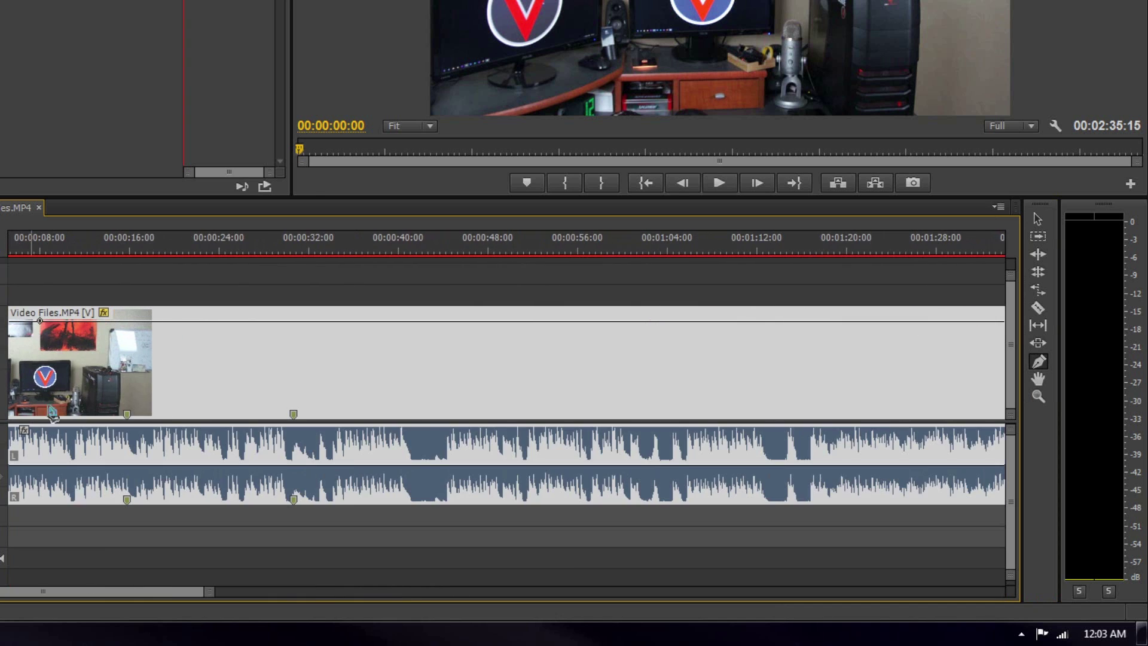
pyautogui.scroll(2, 107, 597)
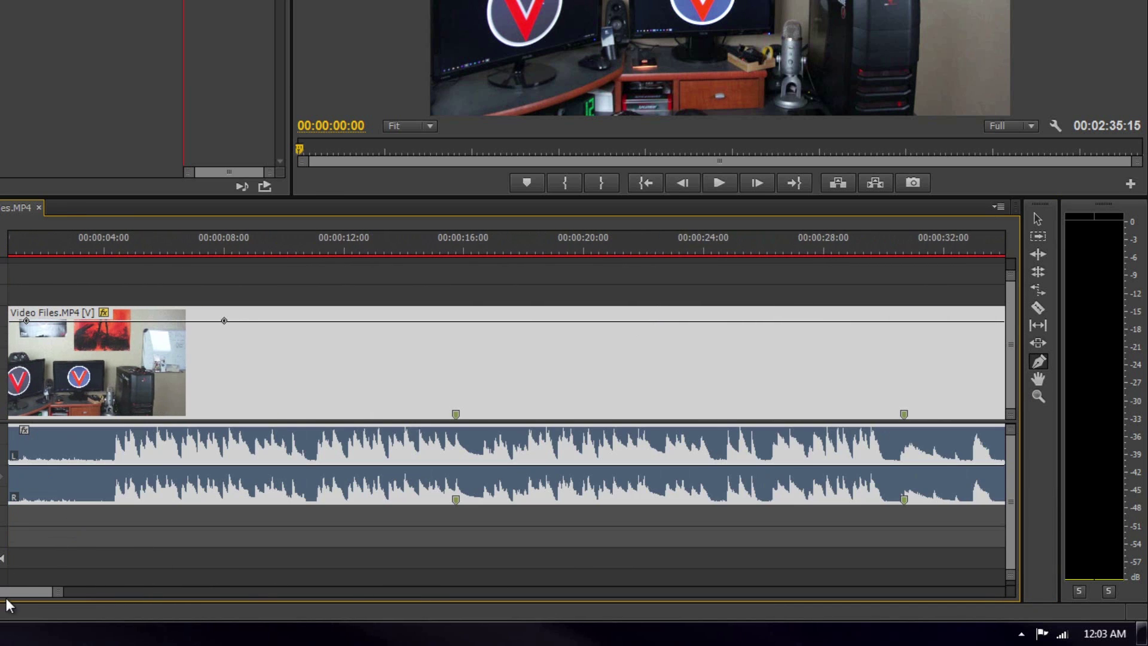
pyautogui.scroll(1, 8, 605)
pyautogui.moveTo(259, 237); pyautogui.dragTo(256, 238)
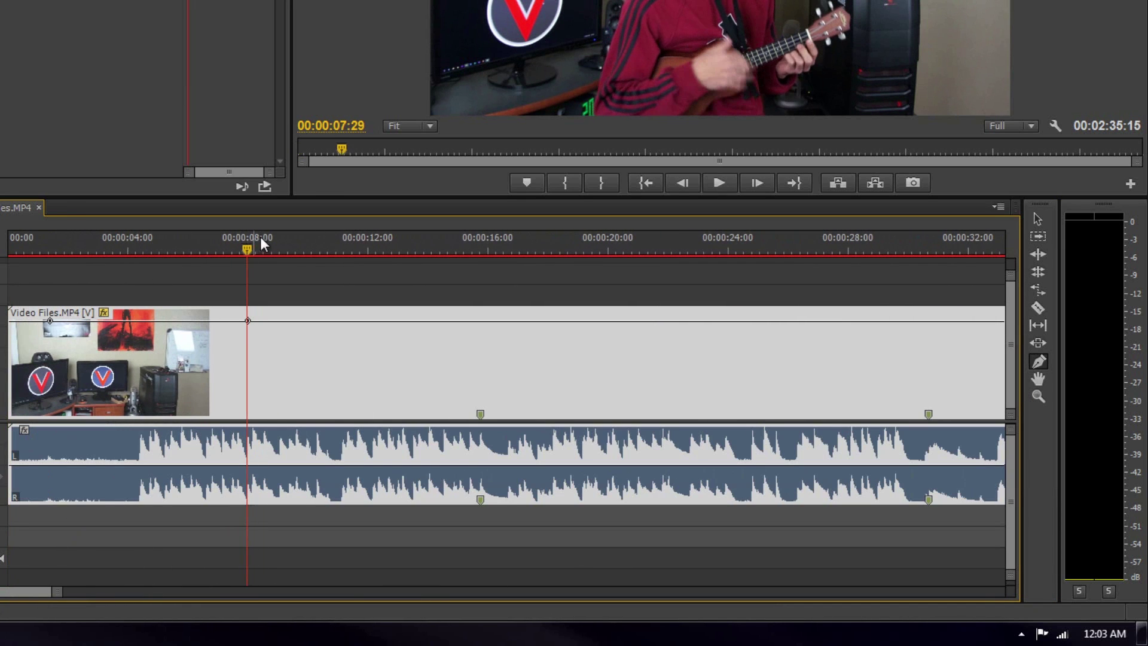
pyautogui.press('v')
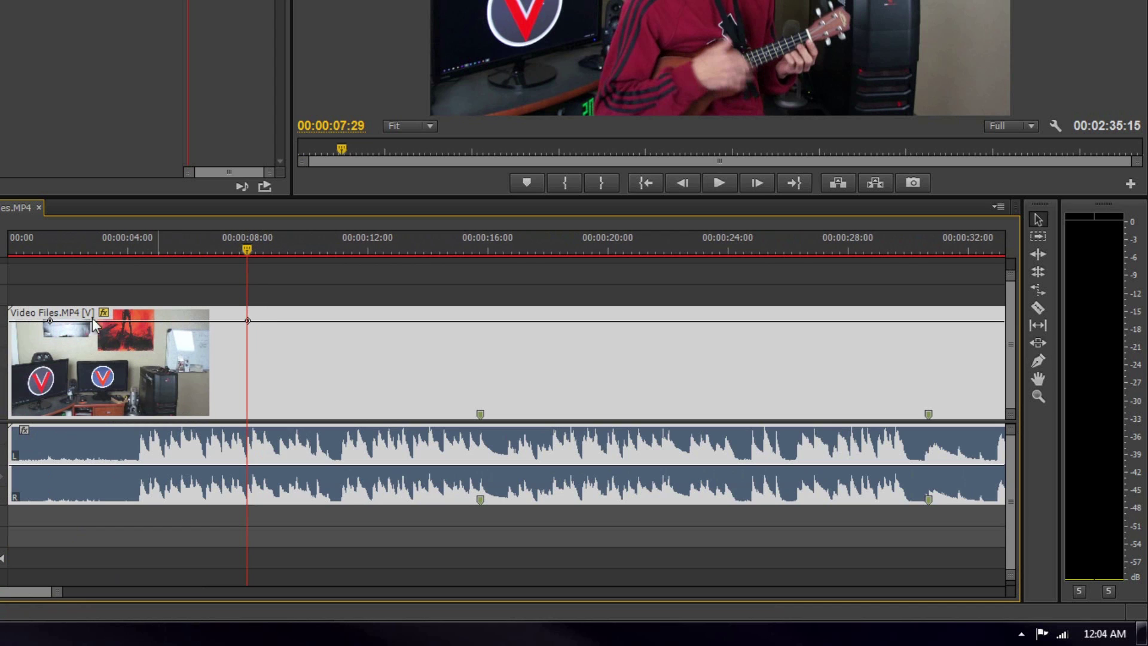
pyautogui.moveTo(51, 321); pyautogui.dragTo(14, 412)
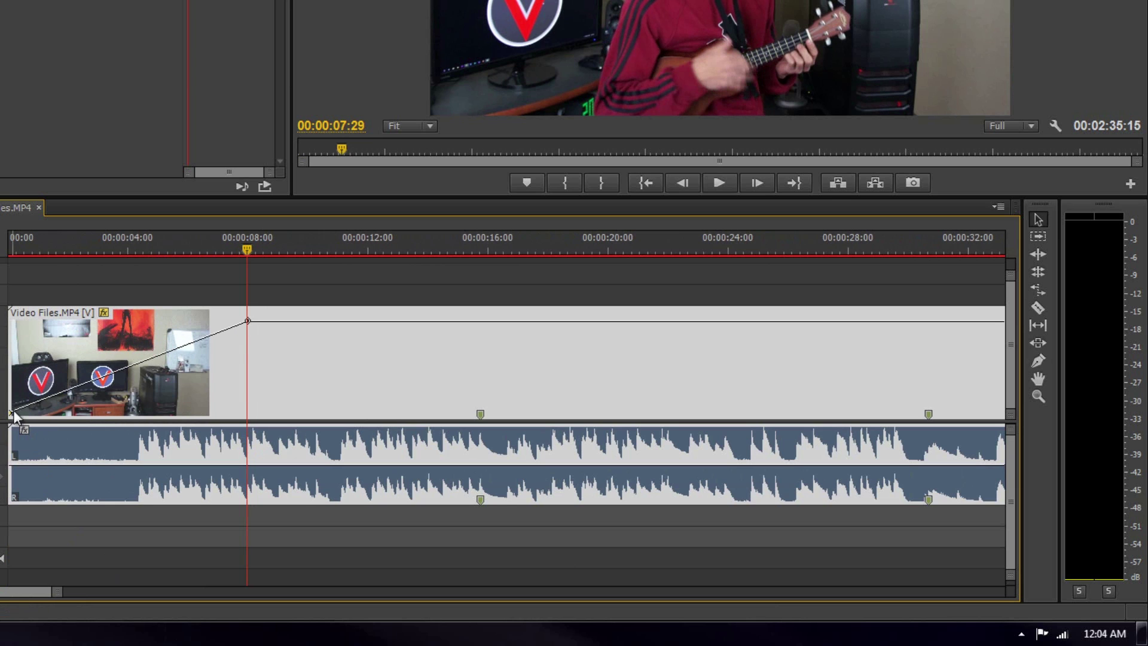
pyautogui.moveTo(247, 321); pyautogui.dragTo(41, 288)
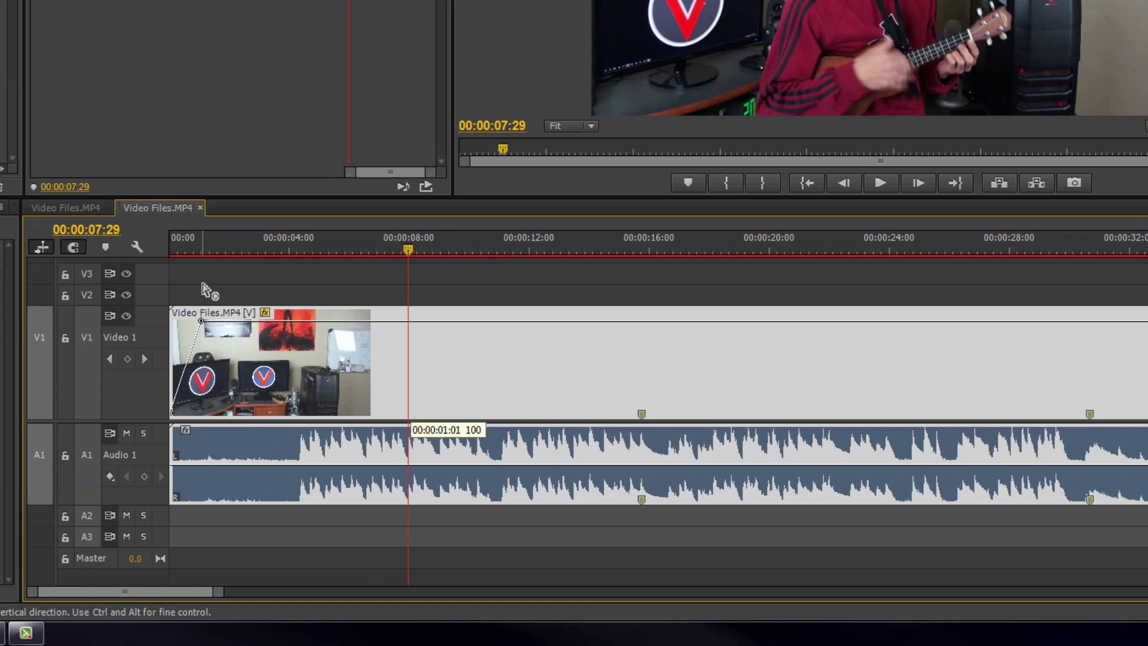
pyautogui.moveTo(202, 290); pyautogui.dragTo(205, 289)
# Step: Play the sequence from its start and scrub over the first second to preview the fade-in
pyautogui.click(806, 183)
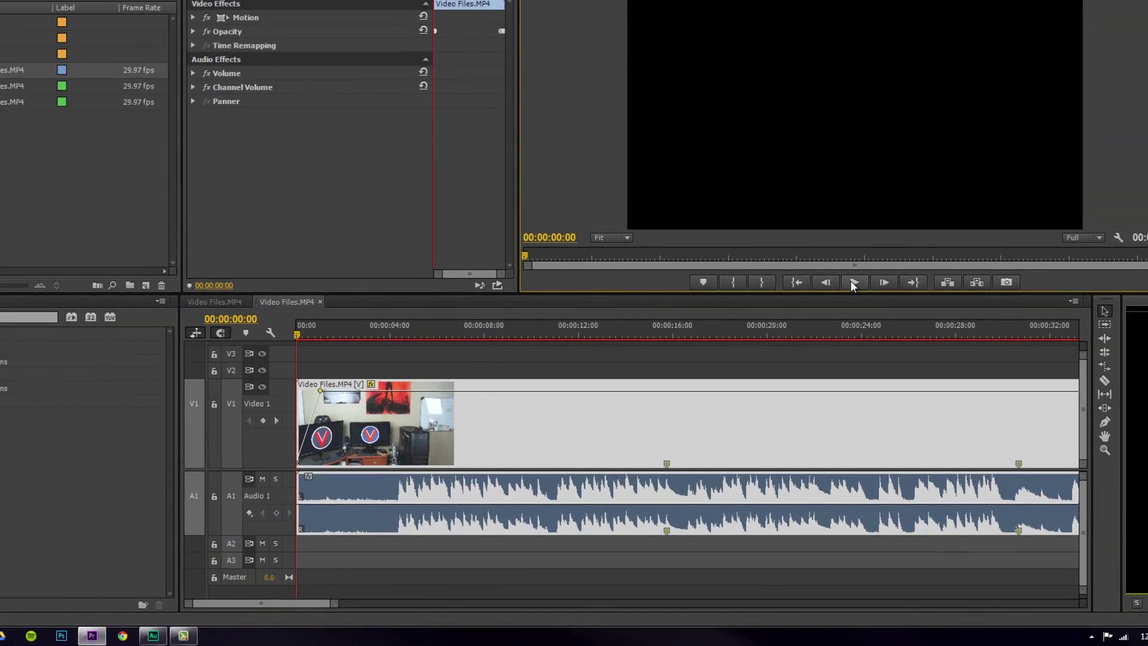
pyautogui.click(854, 282)
pyautogui.click(854, 282)
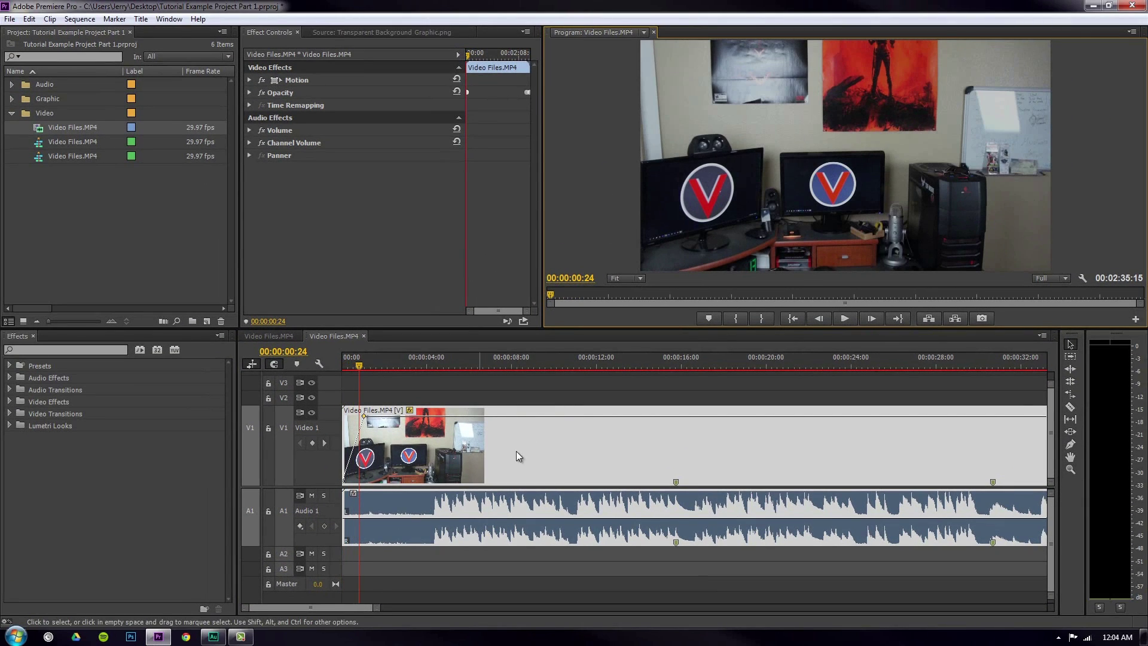
pyautogui.moveTo(369, 368)
pyautogui.mouseDown()
pyautogui.moveTo(351, 366)
pyautogui.moveTo(362, 366)
pyautogui.mouseUp()
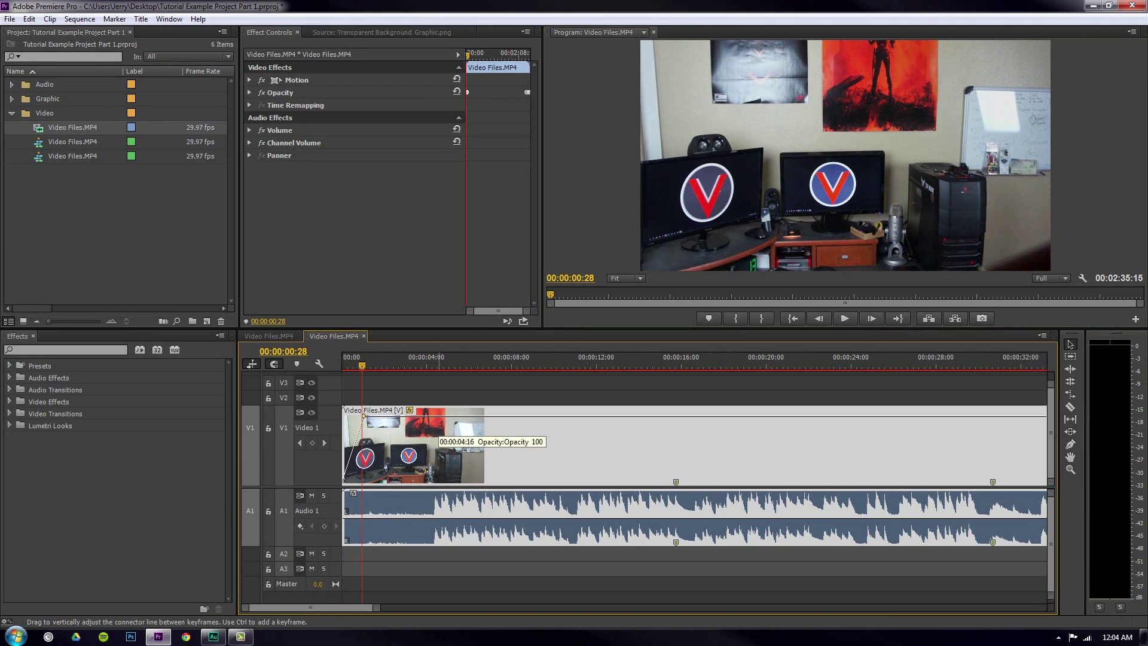
pyautogui.moveTo(359, 368)
pyautogui.mouseDown()
pyautogui.moveTo(332, 375)
pyautogui.moveTo(349, 374)
pyautogui.mouseUp()
# Step: Try moving the video clip up to track V2 and placing Graphic.jpg beneath it on V1
pyautogui.moveTo(412, 442); pyautogui.dragTo(411, 404)
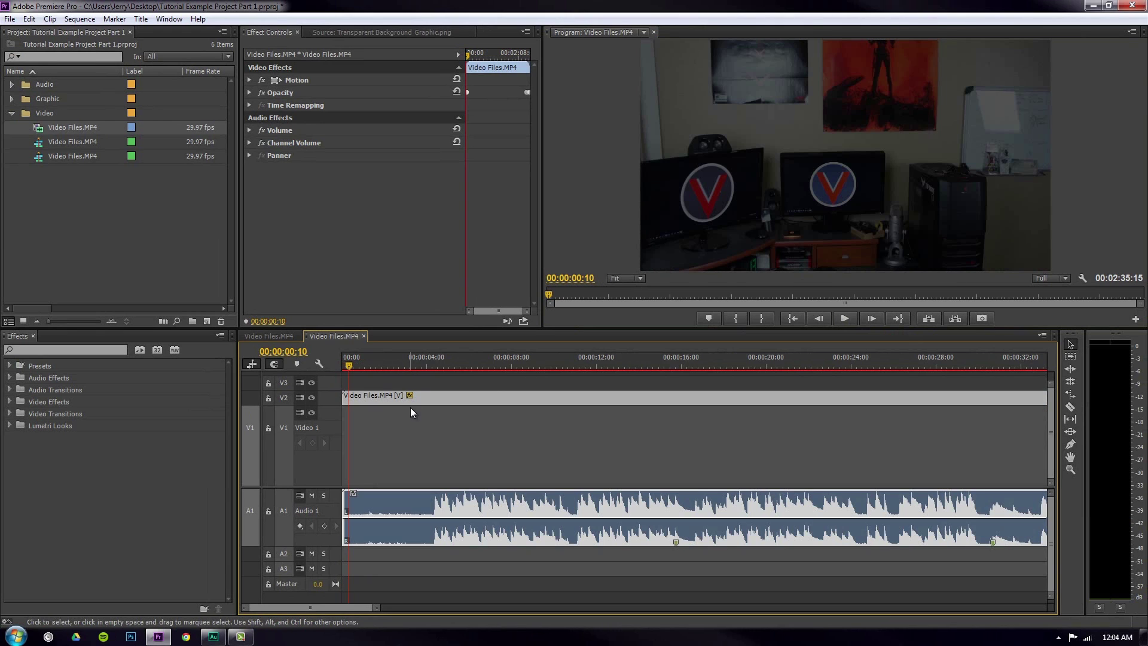
pyautogui.click(12, 98)
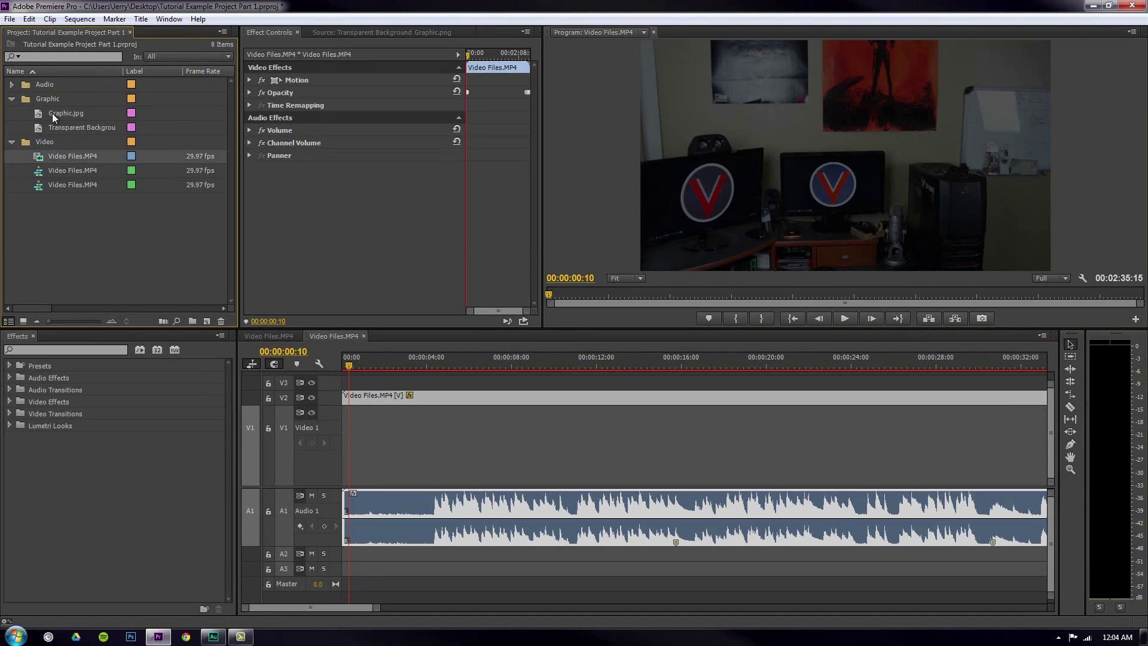
pyautogui.moveTo(65, 113); pyautogui.dragTo(359, 430)
# Step: Return the playhead to the sequence start, deselect the clip and scrub through its opening fade again
pyautogui.click(343, 365)
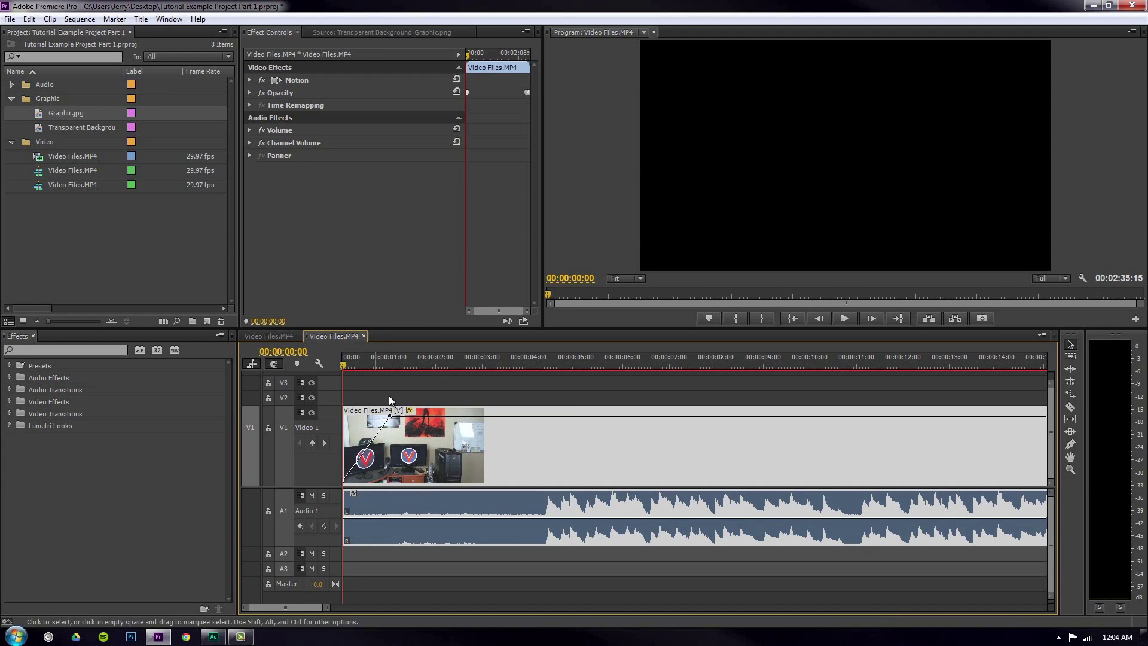
pyautogui.moveTo(397, 382)
pyautogui.mouseDown()
pyautogui.moveTo(352, 397)
pyautogui.moveTo(402, 384)
pyautogui.mouseUp()
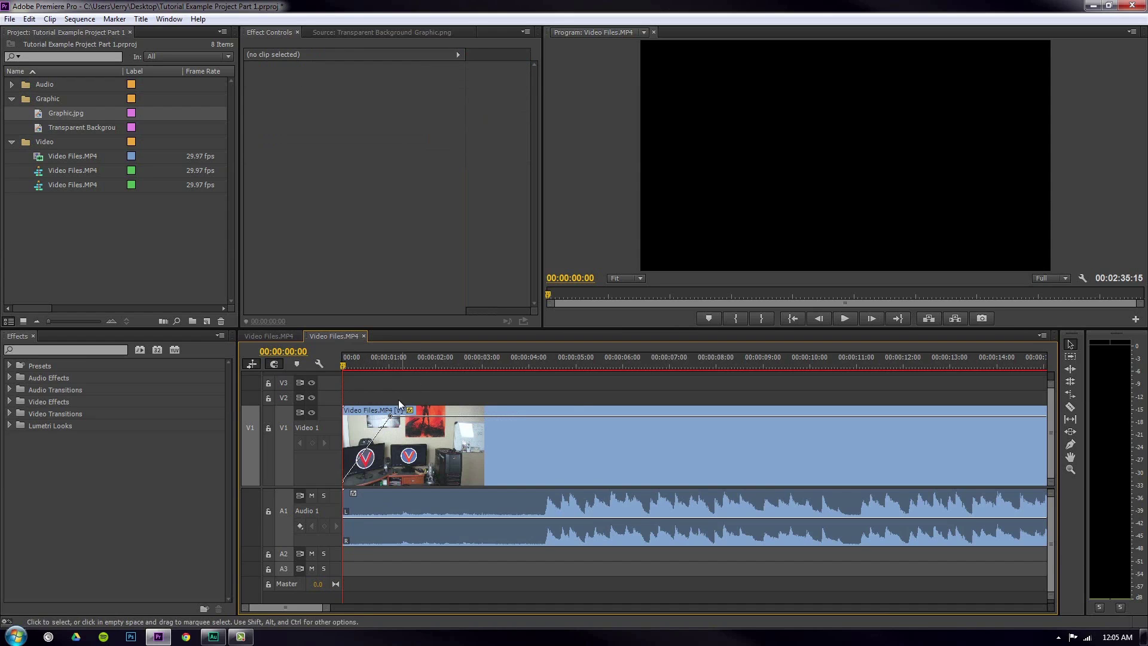
pyautogui.moveTo(379, 392); pyautogui.dragTo(415, 387)
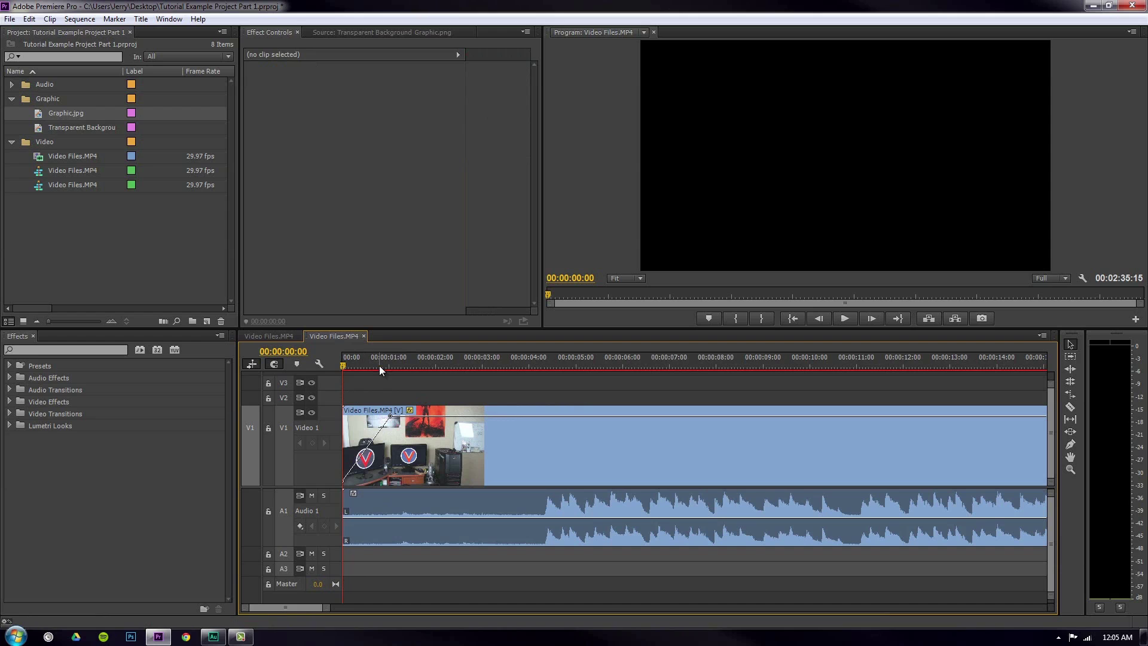
pyautogui.moveTo(350, 367); pyautogui.dragTo(370, 412)
# Step: Build a fade-out by lowering the last opacity keyframe at the clip's end and moving the preceding keyframe closer to it
pyautogui.moveTo(306, 607); pyautogui.dragTo(443, 596)
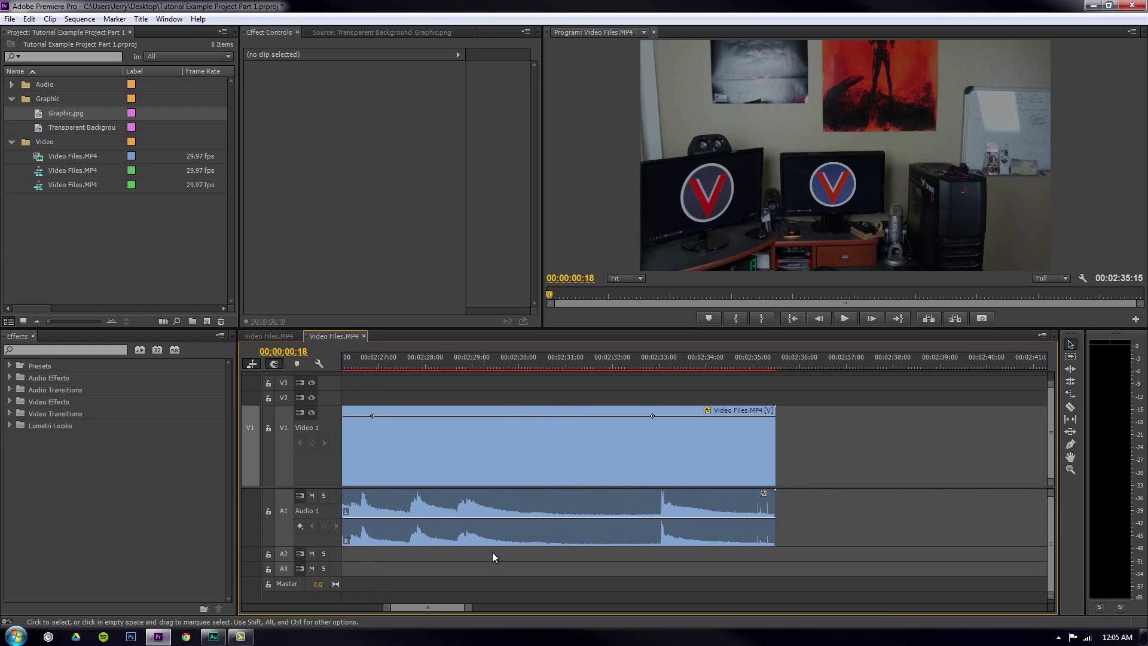
pyautogui.moveTo(653, 416); pyautogui.dragTo(787, 536)
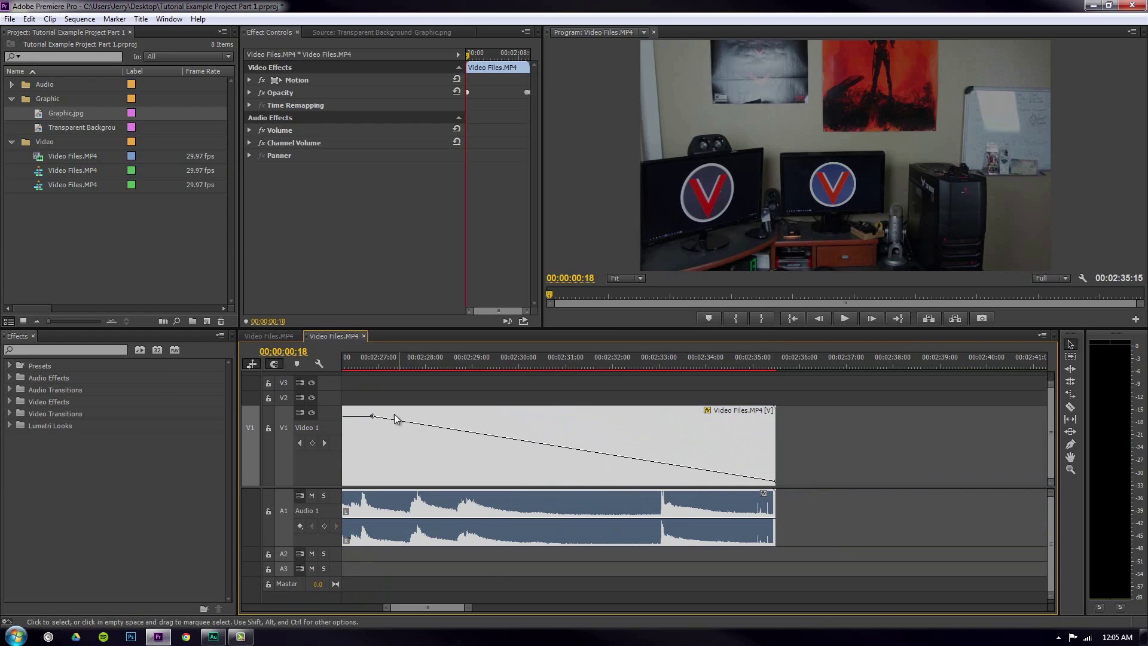
pyautogui.moveTo(372, 415); pyautogui.dragTo(612, 412)
# Step: Try moving the whole video clip up to track V2, and undo the clip edits
pyautogui.scroll(-4, 462, 449)
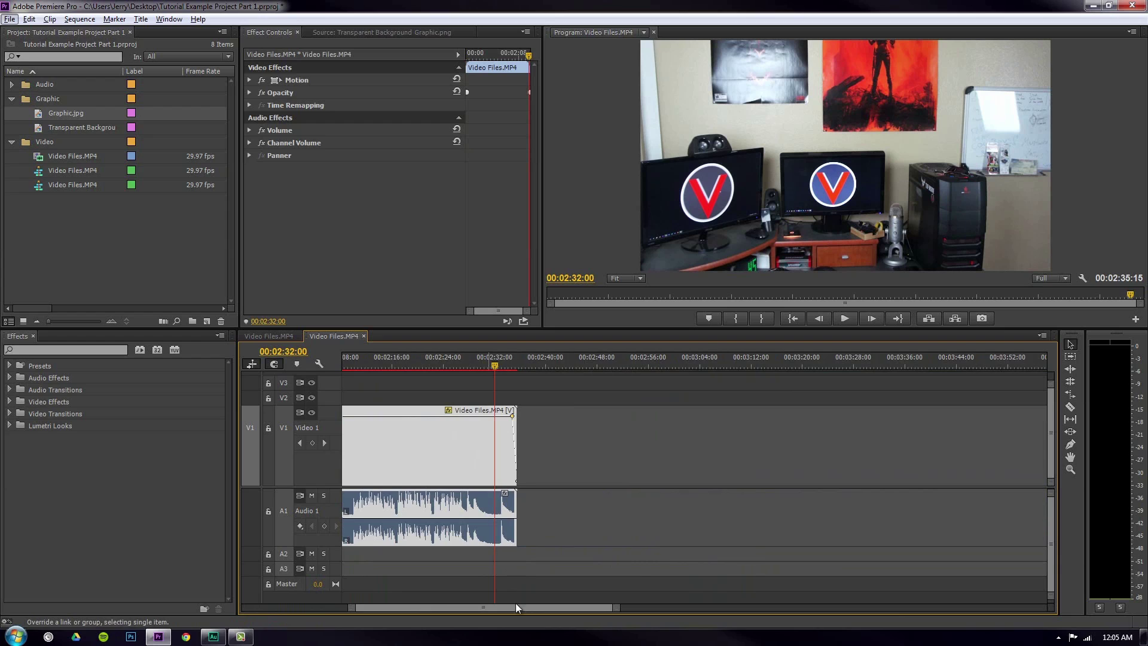
pyautogui.scroll(-5, 515, 601)
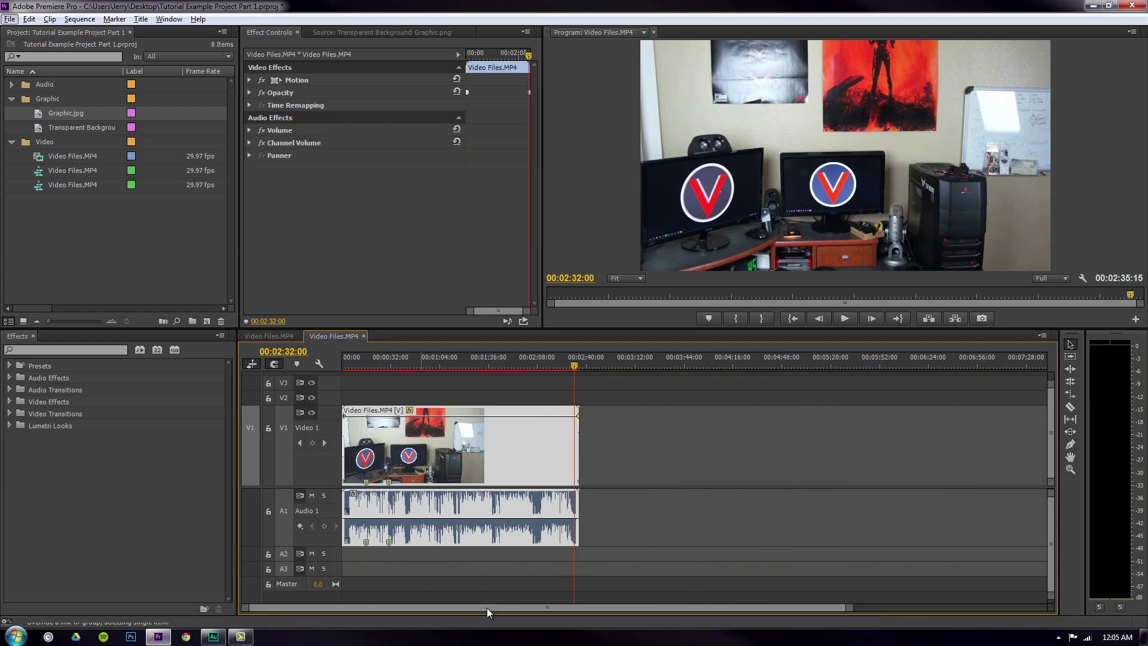
pyautogui.moveTo(413, 479); pyautogui.dragTo(406, 398)
pyautogui.hotkey('ctrl', 'z')
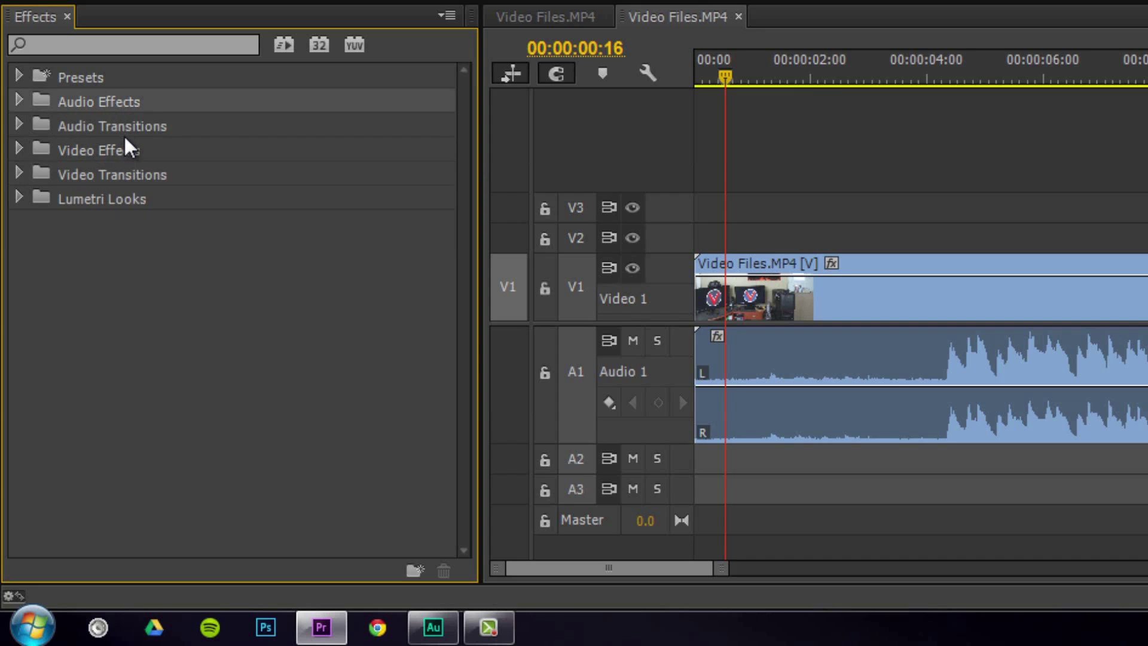
# Step: Switch to Adobe Audition to look at the audio being recorded, and return to Adobe Premiere Pro
pyautogui.click(885, 156)
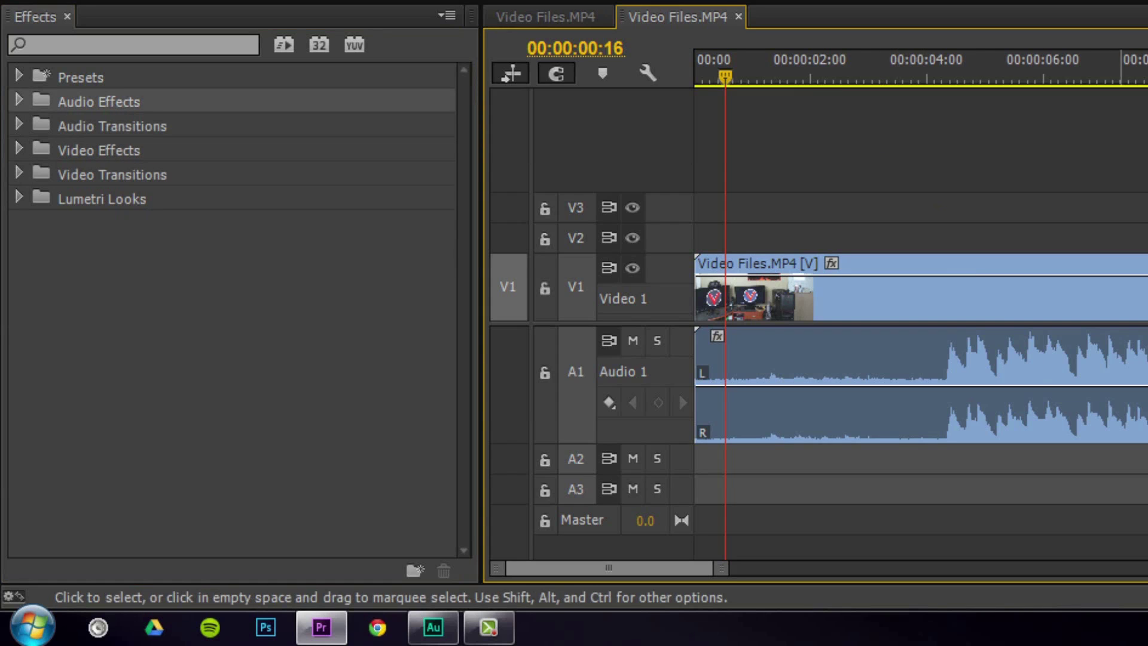
pyautogui.hotkey('alt', 'Tab')
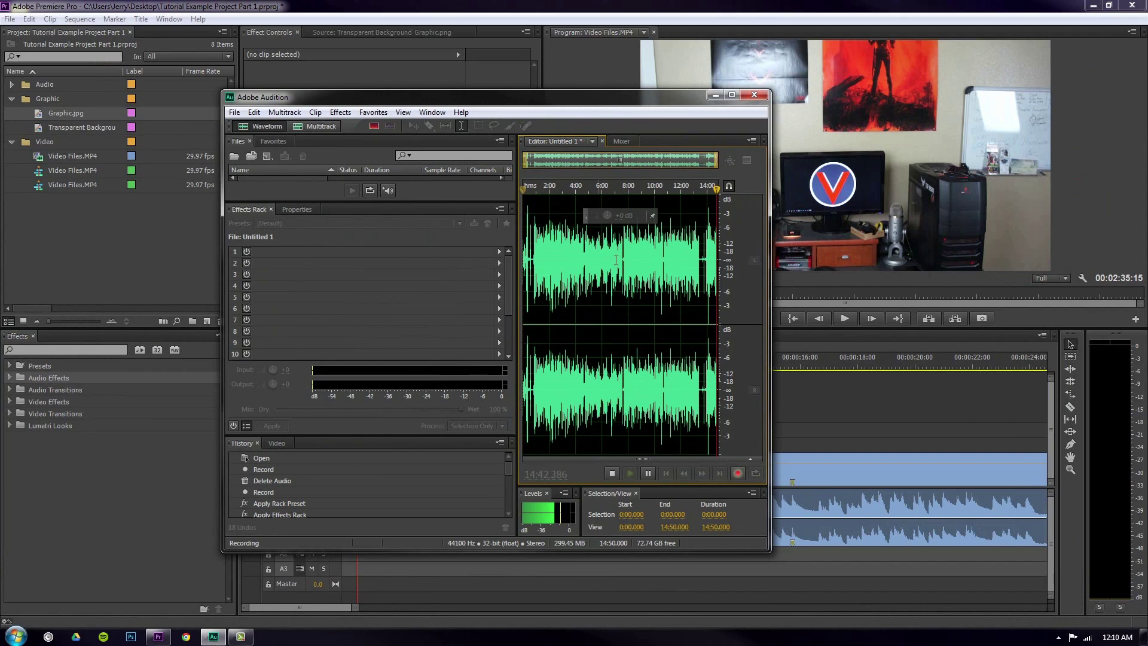
pyautogui.click(285, 257)
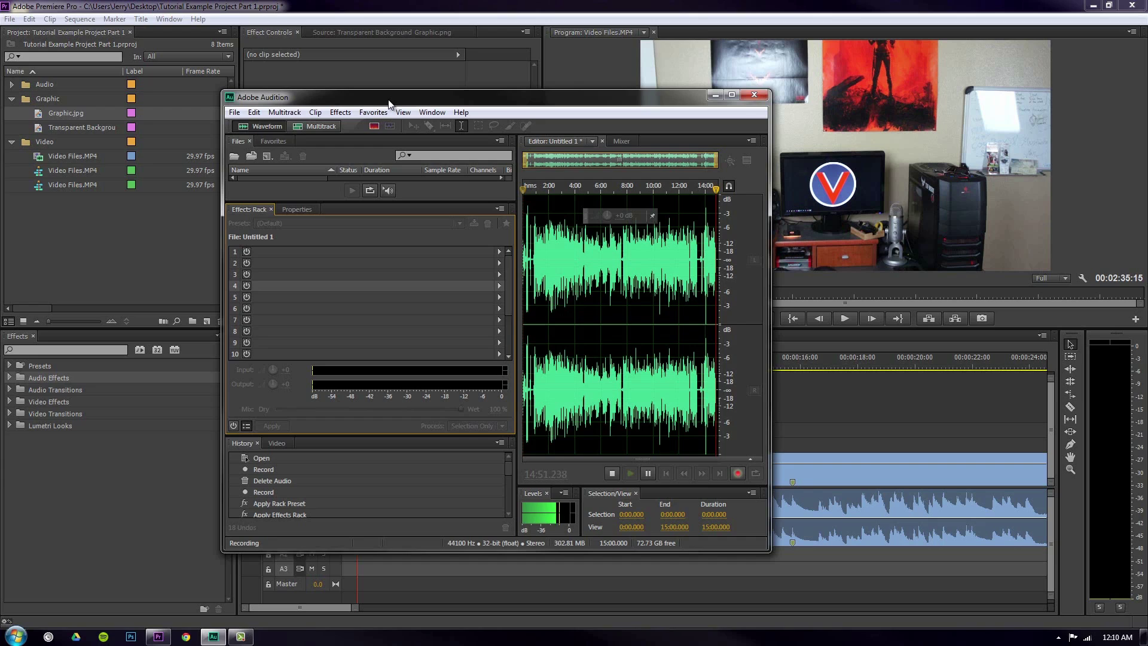
pyautogui.click(346, 598)
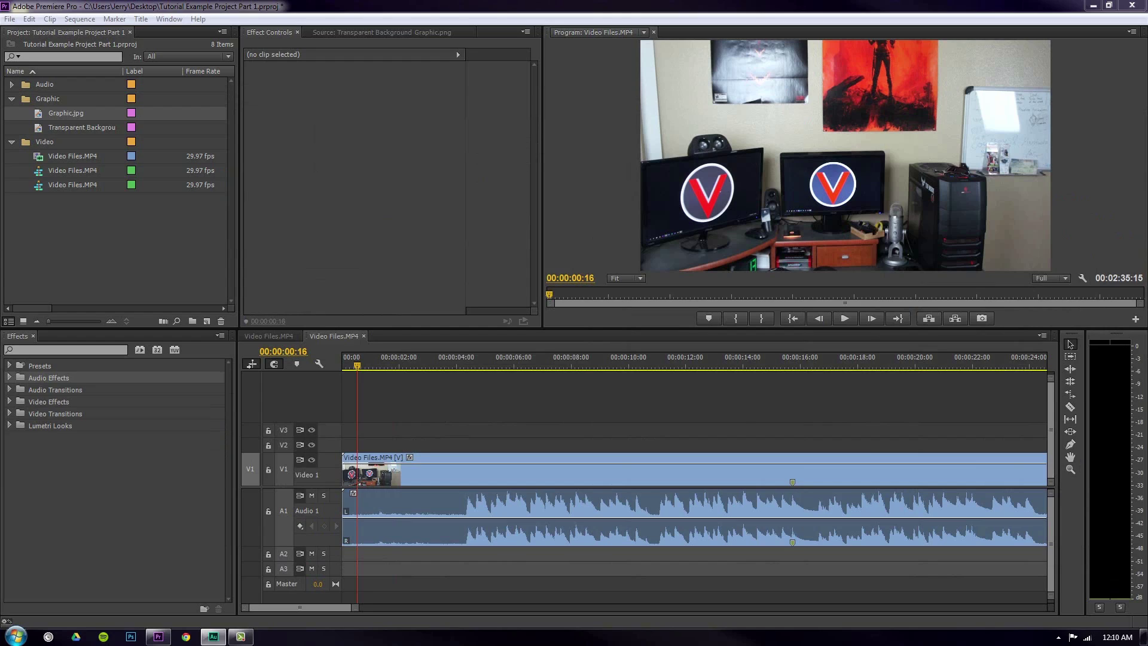
# Step: Apply the Constant Gain audio crossfade to the start of the clip on track A1 and scrub through the opening
pyautogui.click(150, 207)
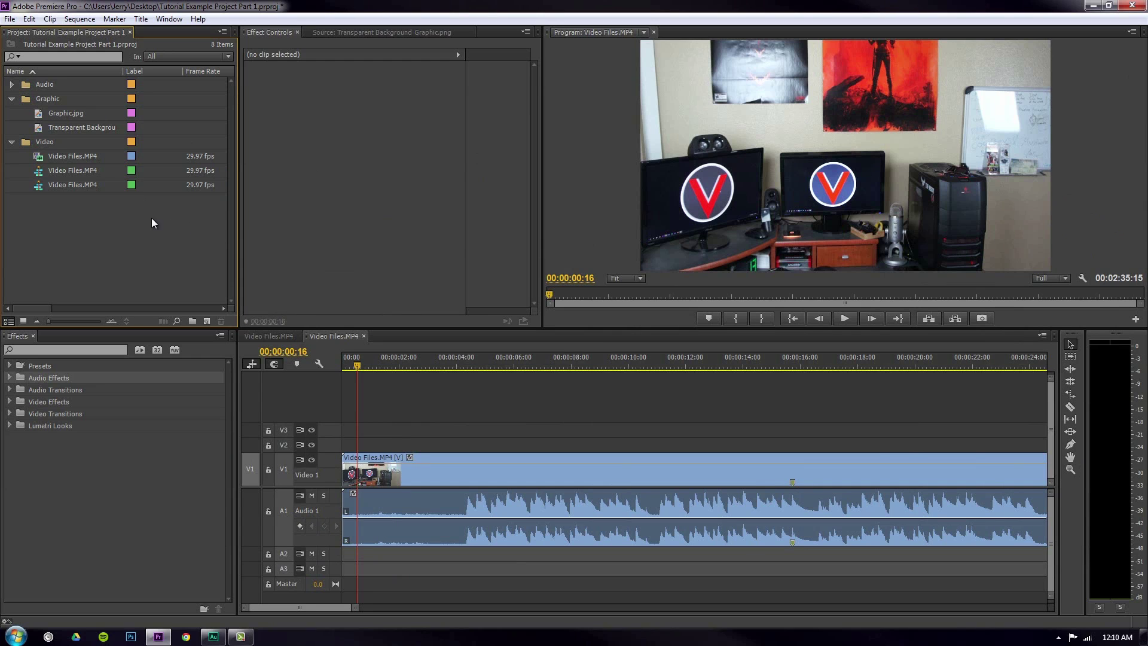
pyautogui.click(49, 390)
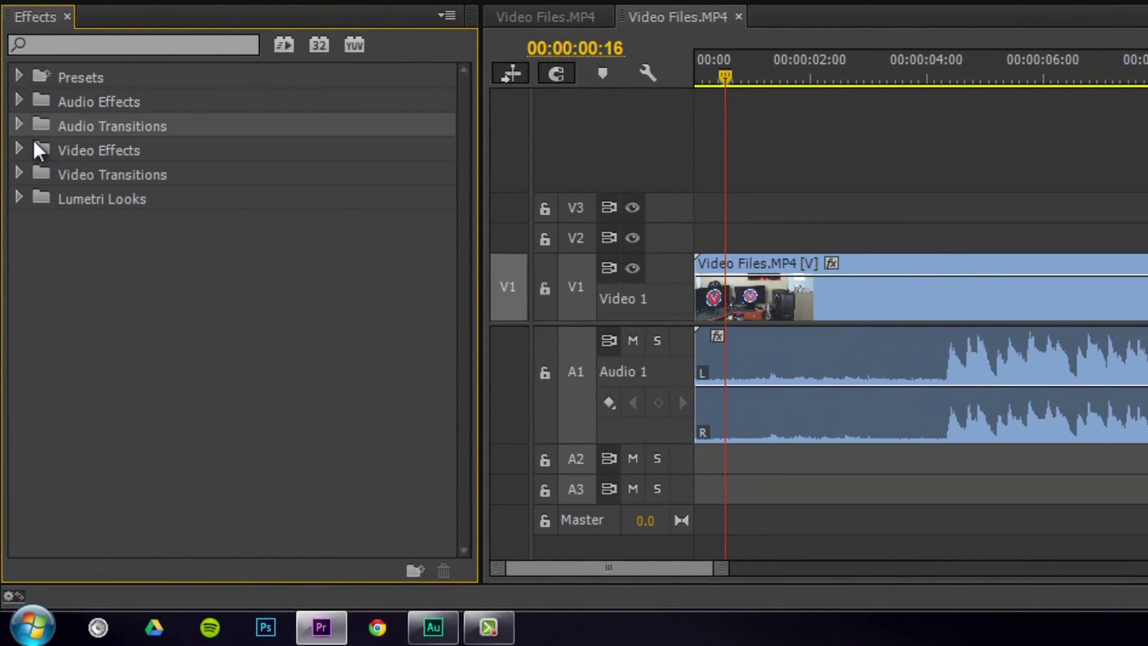
pyautogui.click(18, 125)
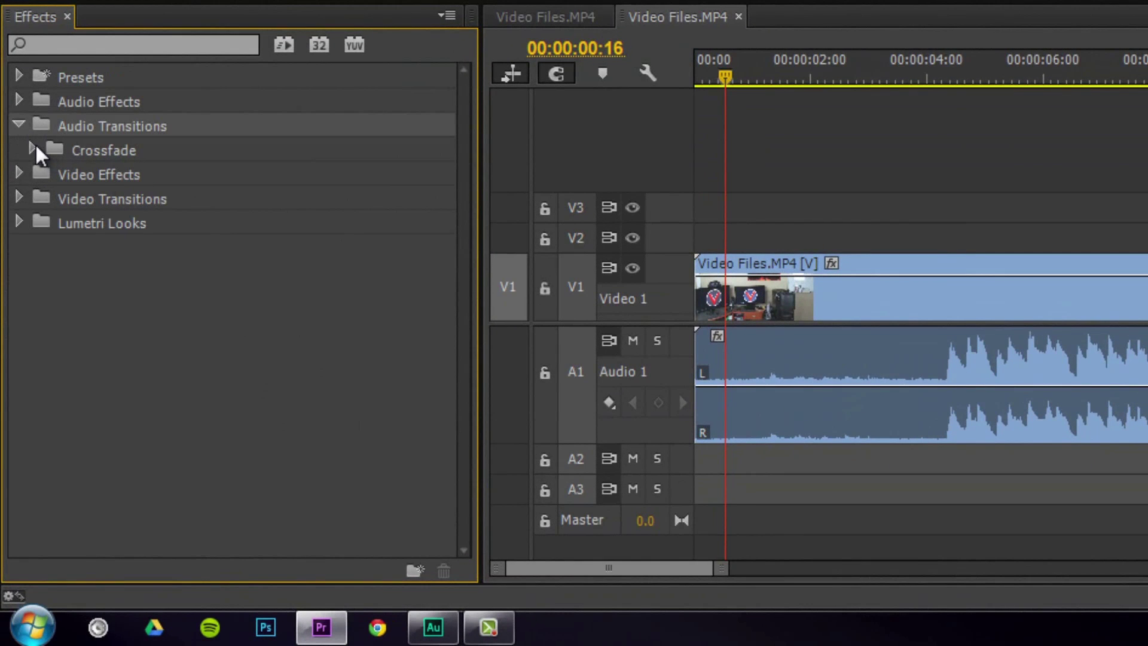
pyautogui.click(34, 147)
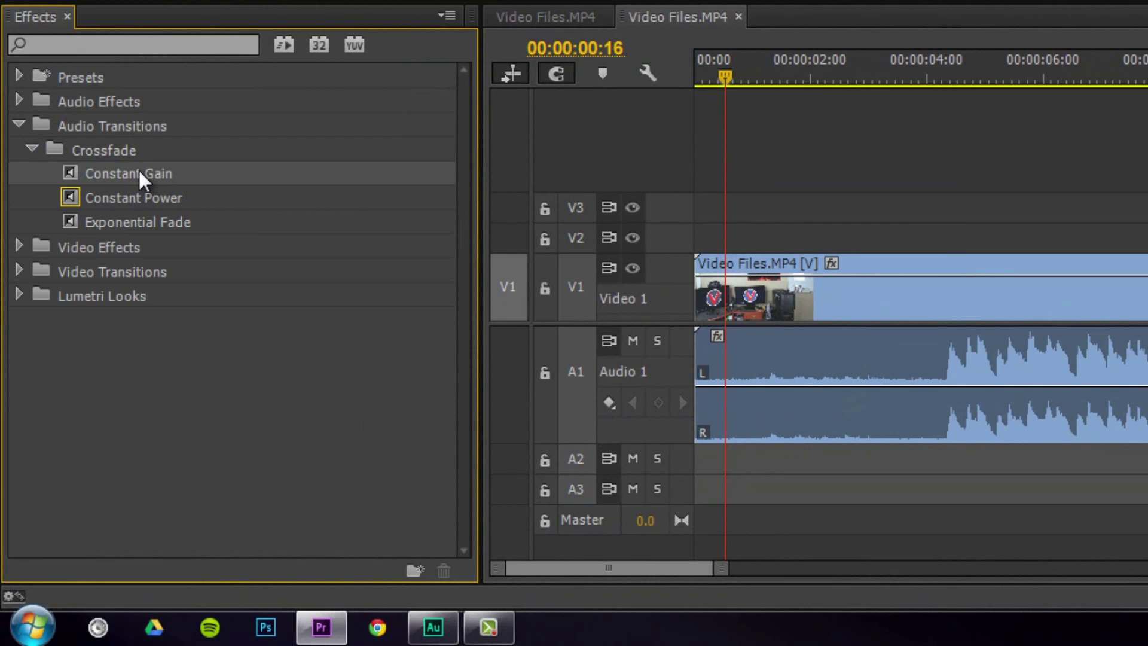
pyautogui.scroll(5, 720, 289)
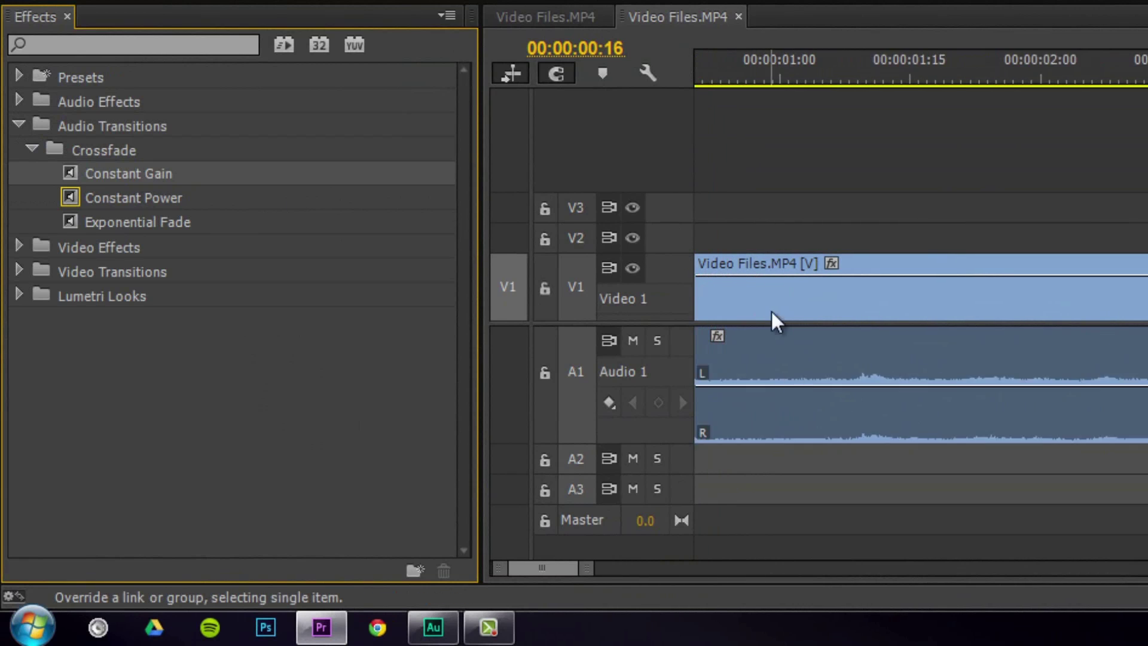
pyautogui.click(503, 566)
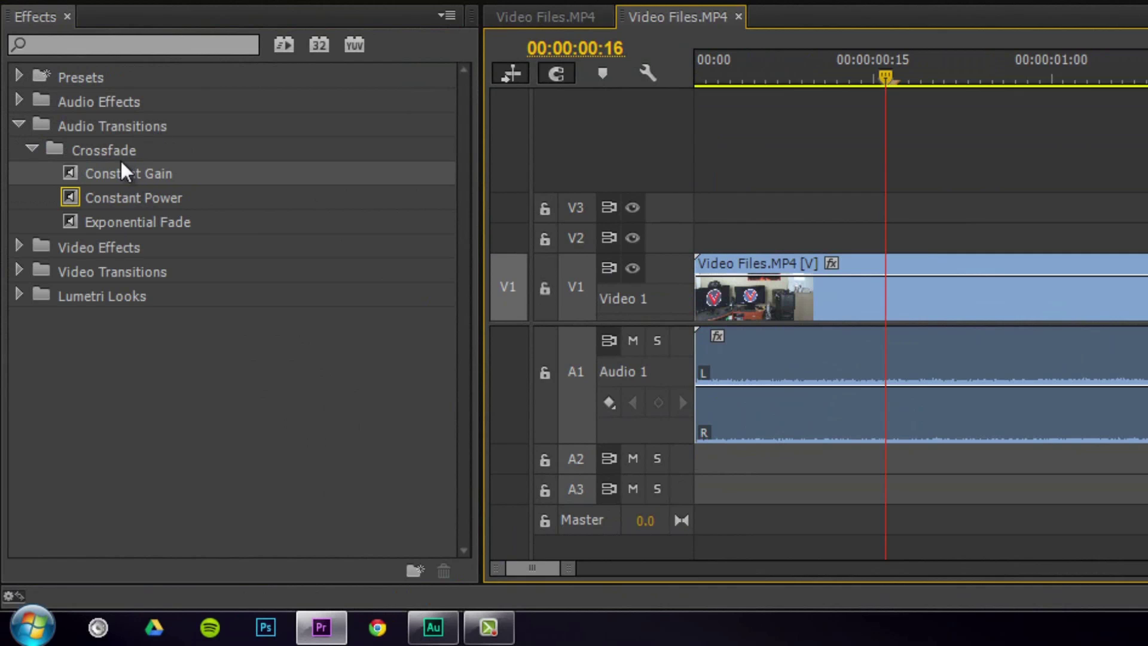
pyautogui.moveTo(140, 170); pyautogui.dragTo(830, 348)
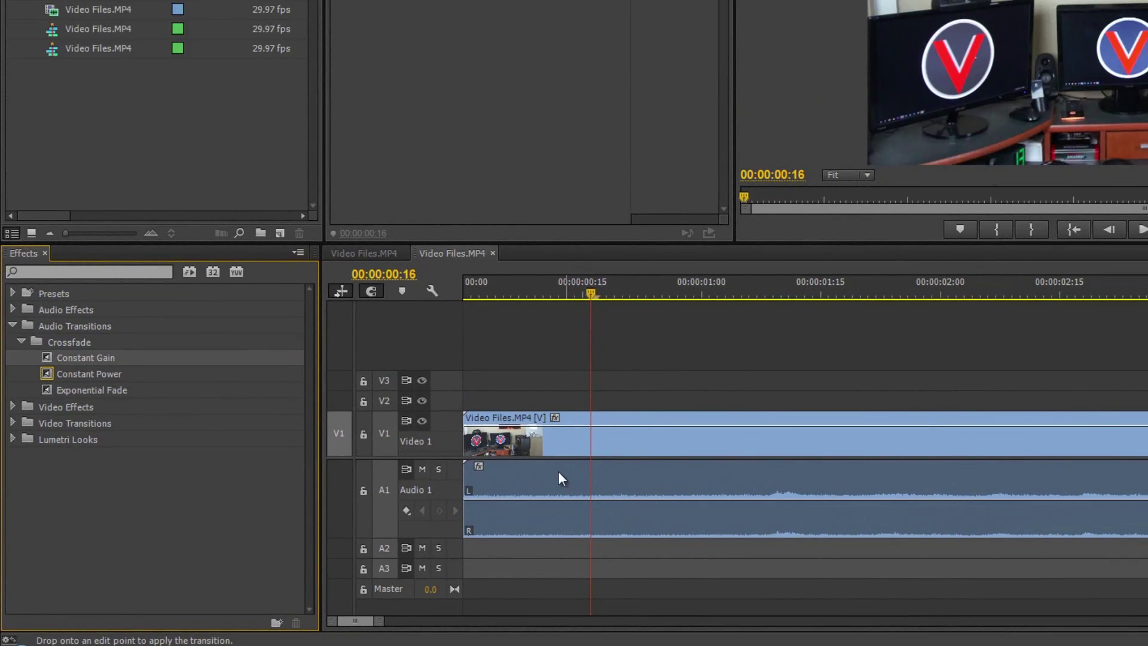
pyautogui.moveTo(559, 473); pyautogui.dragTo(470, 474)
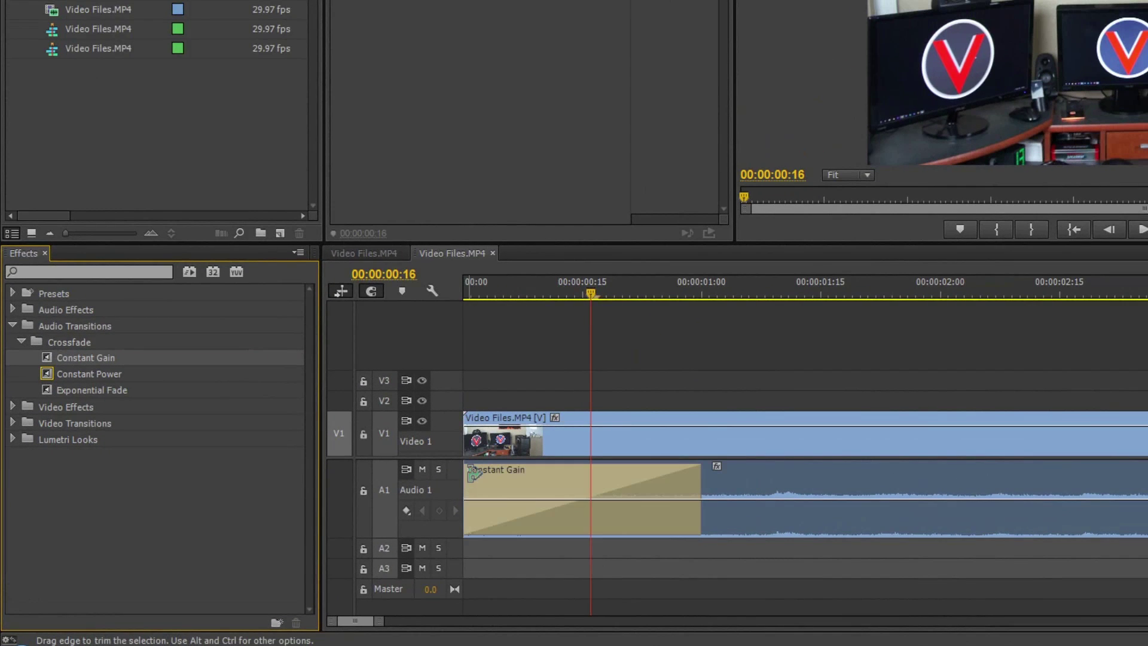
pyautogui.moveTo(590, 293); pyautogui.dragTo(461, 341)
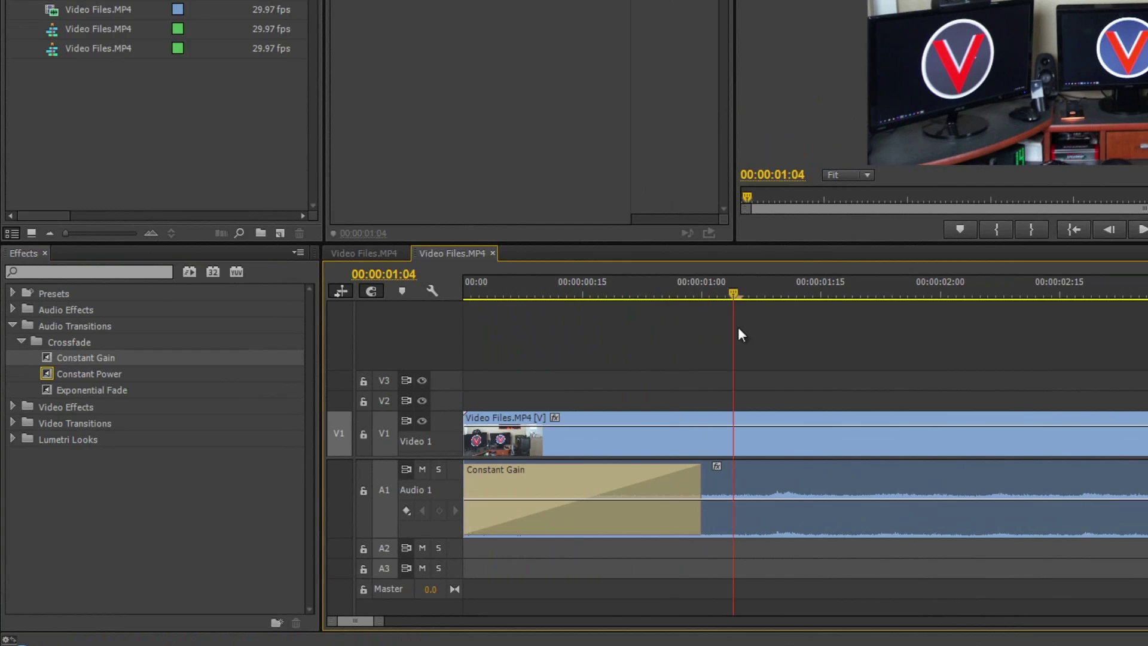
# Step: Apply the Constant Gain audio crossfade to the end of the clip on track A1 and play through the ending
pyautogui.moveTo(379, 621)
pyautogui.mouseDown()
pyautogui.moveTo(418, 619)
pyautogui.moveTo(372, 624)
pyautogui.mouseUp()
pyautogui.press('-')
pyautogui.press('-')
pyautogui.press('-')
pyautogui.press('-')
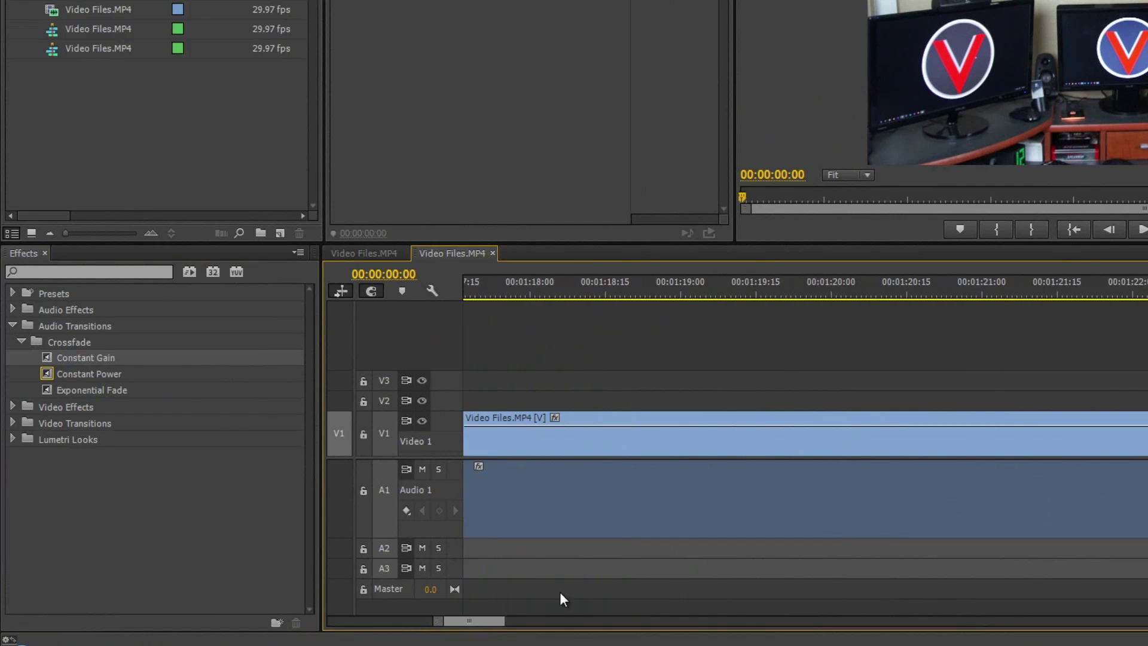
pyautogui.press('End')
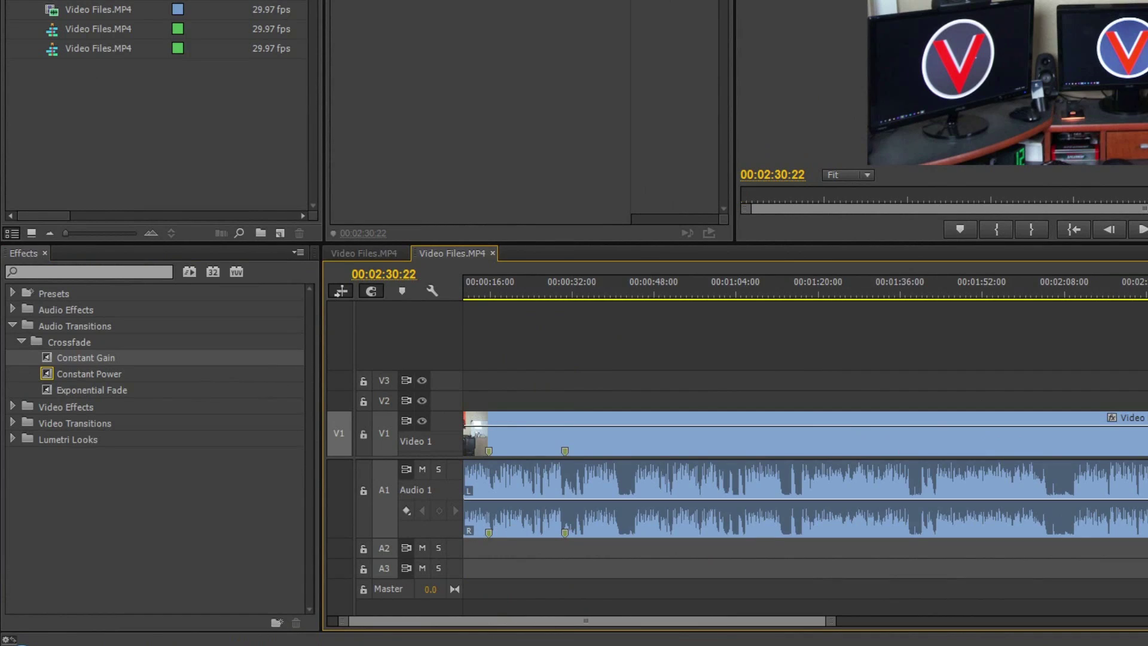
pyautogui.press('=')
pyautogui.press('=')
pyautogui.press('=')
pyautogui.press('=')
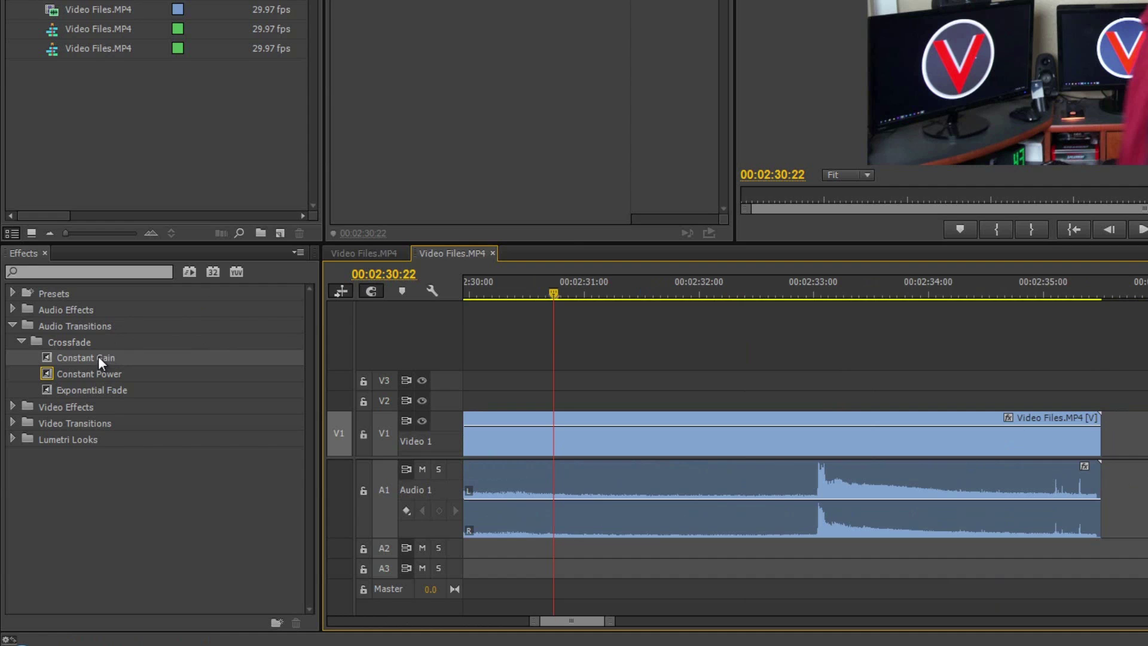
pyautogui.moveTo(81, 357); pyautogui.dragTo(1100, 500)
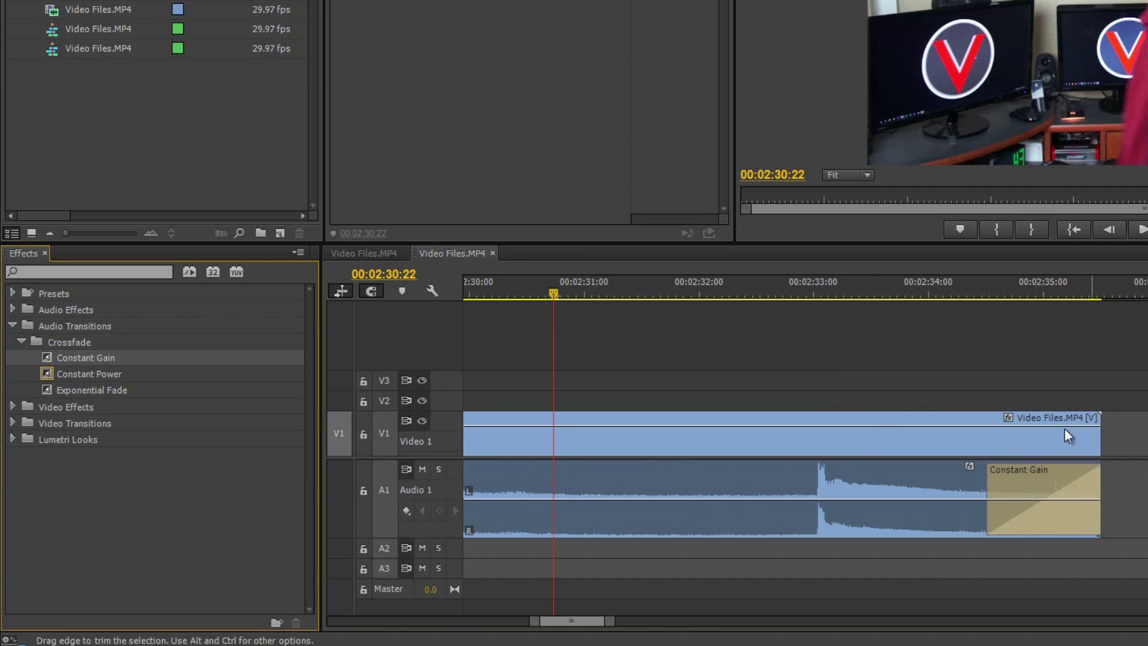
pyautogui.moveTo(956, 303); pyautogui.dragTo(955, 344)
pyautogui.press('space')
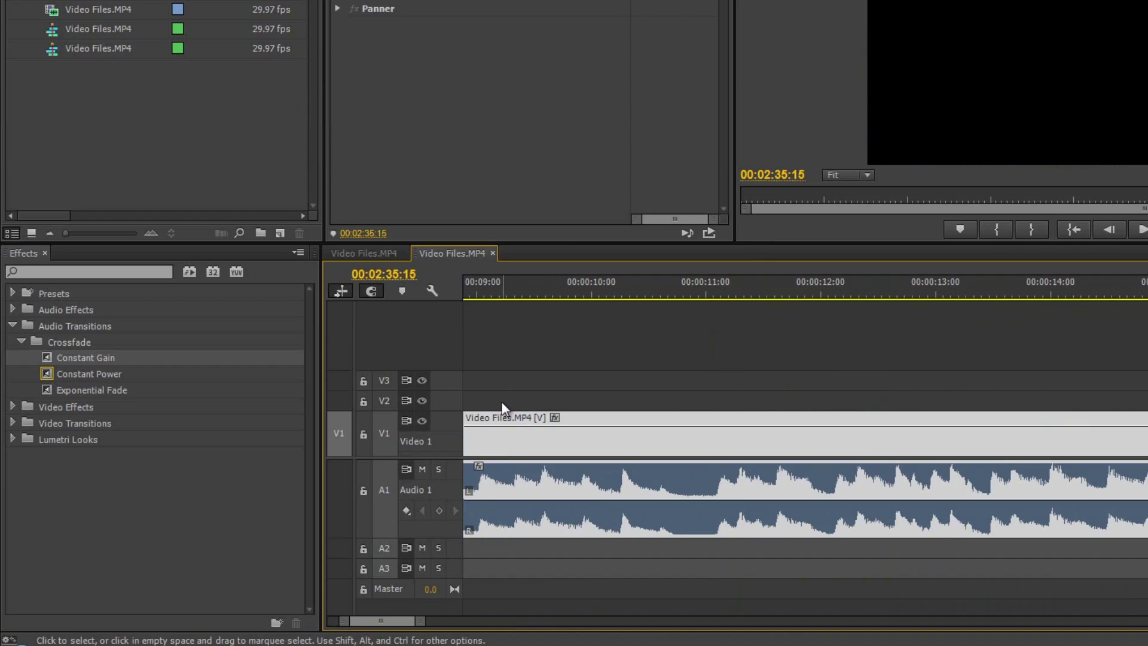
# Step: Apply the Cross Dissolve video transition to both the start and the end of the clip on track V1
pyautogui.press('\\')
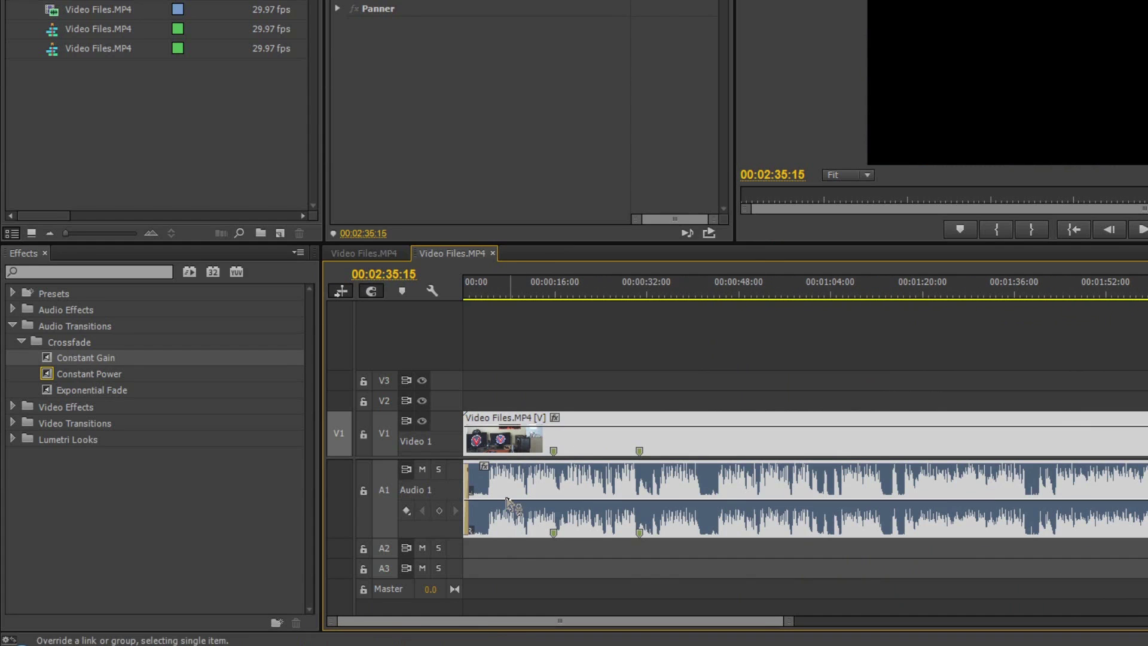
pyautogui.moveTo(646, 281); pyautogui.dragTo(474, 299)
pyautogui.click(22, 340)
pyautogui.click(13, 324)
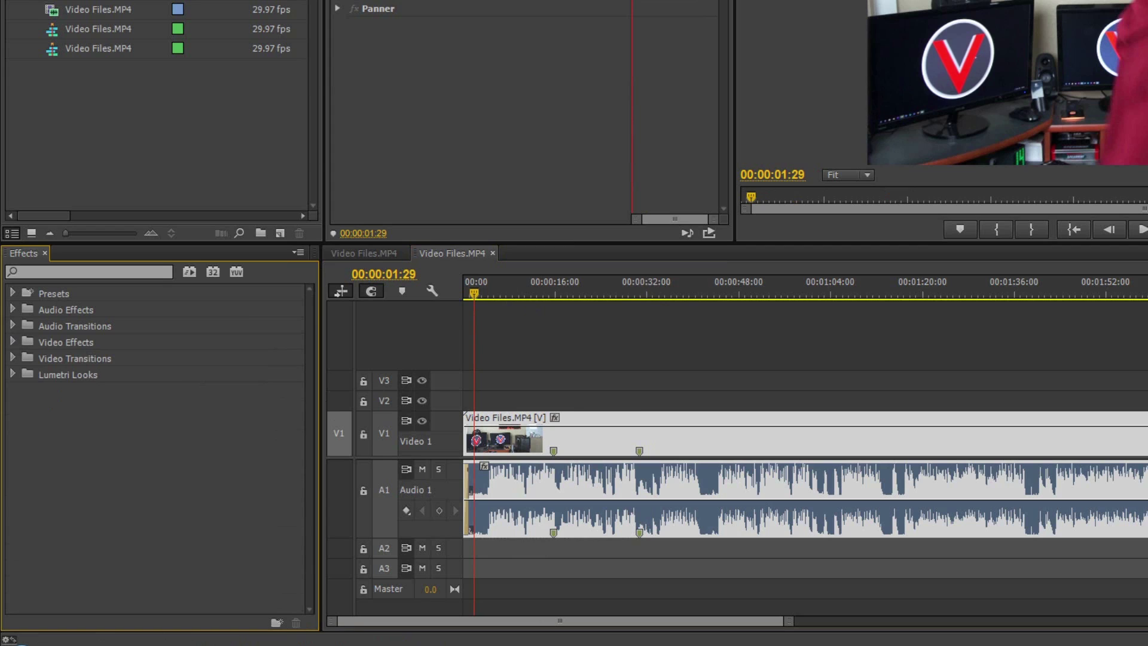
pyautogui.click(13, 358)
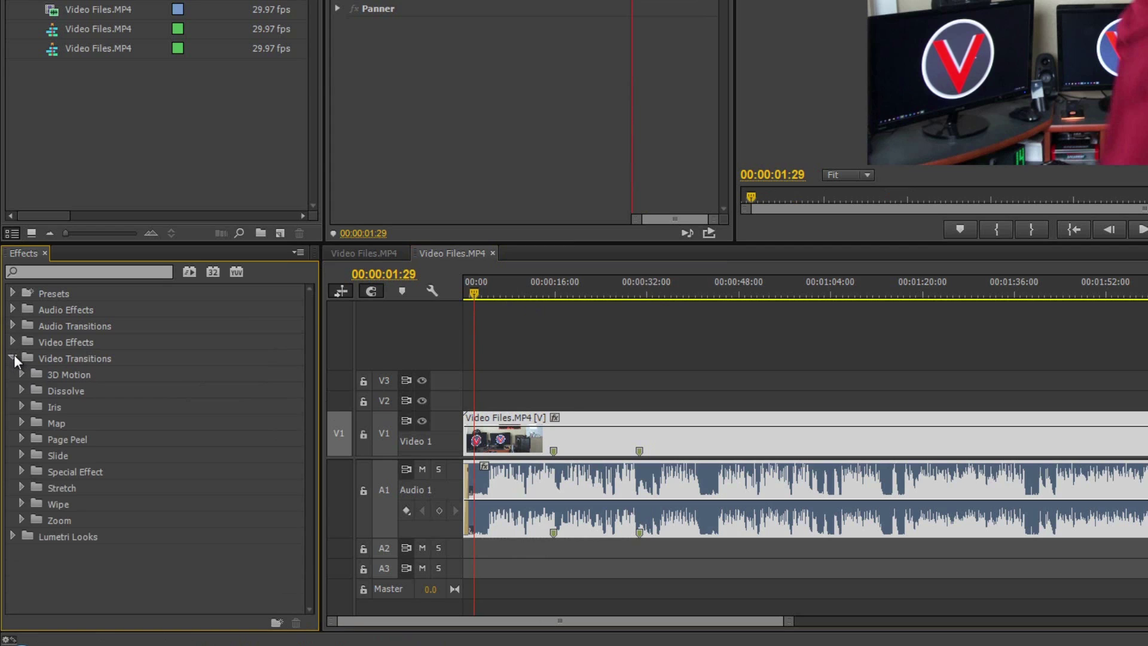
pyautogui.click(21, 390)
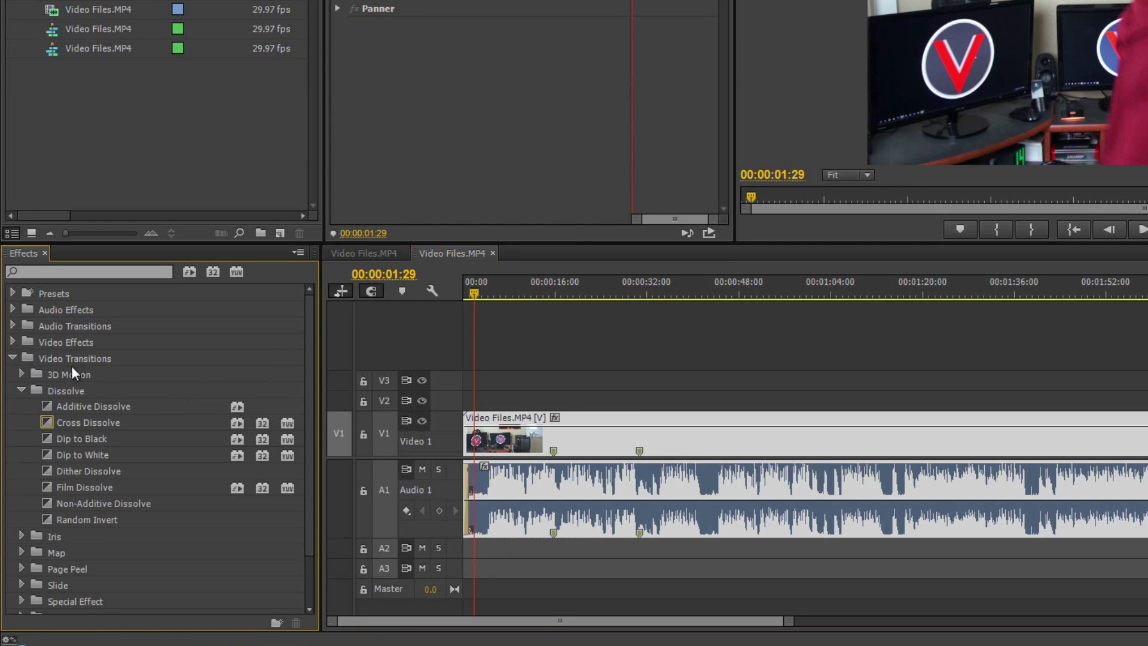
pyautogui.click(22, 391)
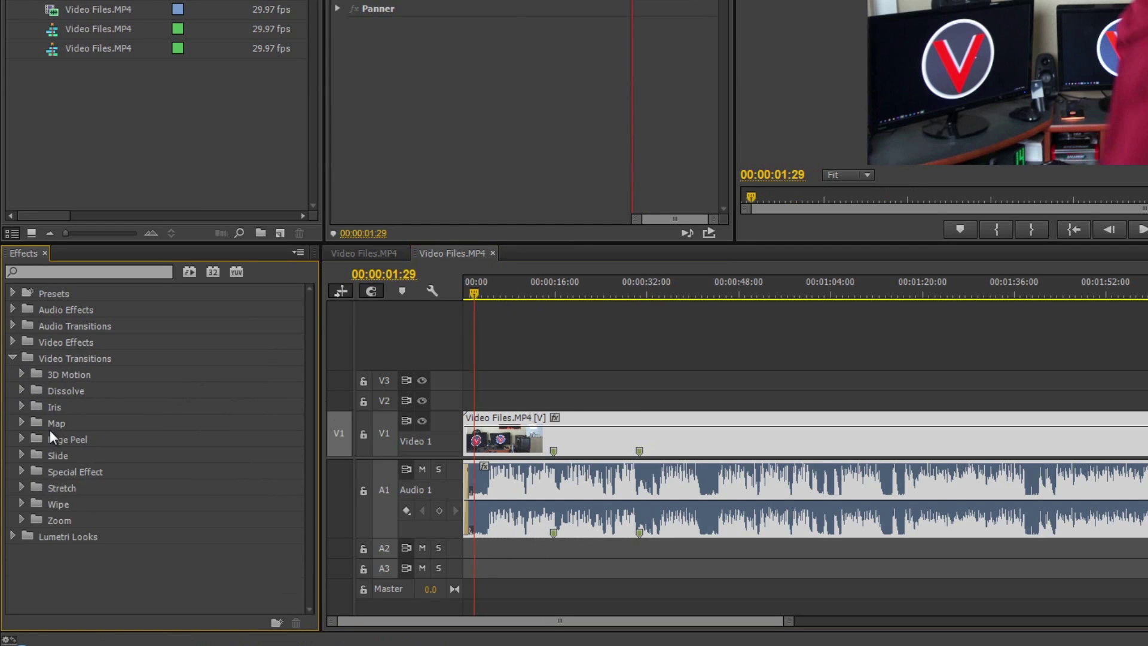
pyautogui.click(22, 390)
pyautogui.click(46, 421)
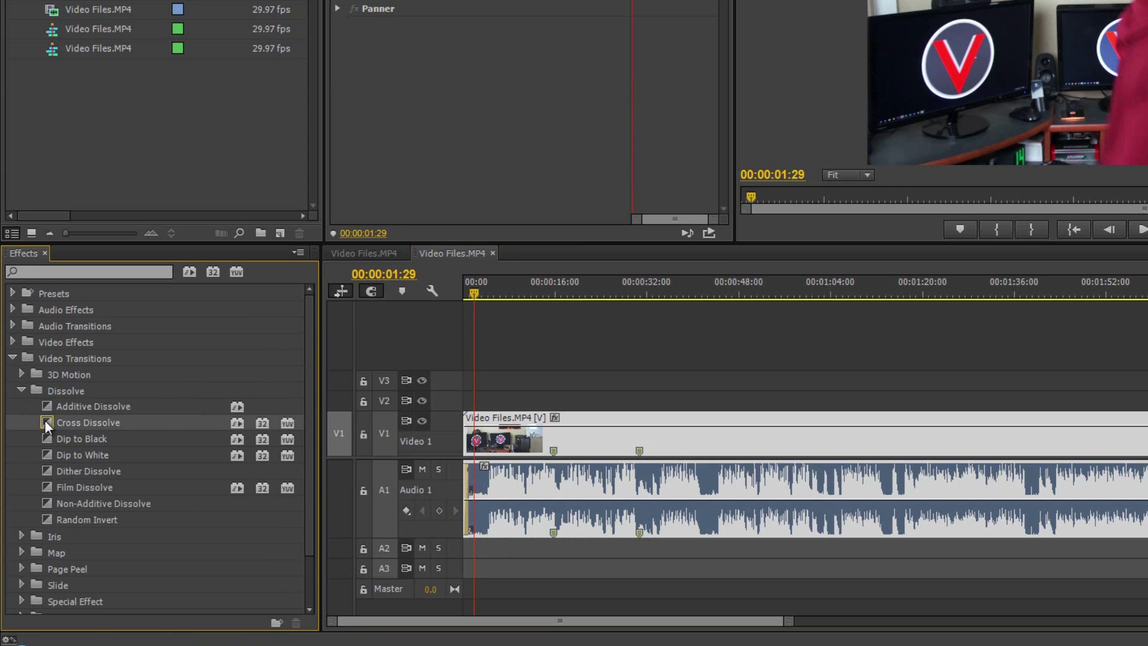
pyautogui.moveTo(48, 422)
pyautogui.mouseDown()
pyautogui.moveTo(472, 441)
pyautogui.moveTo(103, 415)
pyautogui.mouseUp()
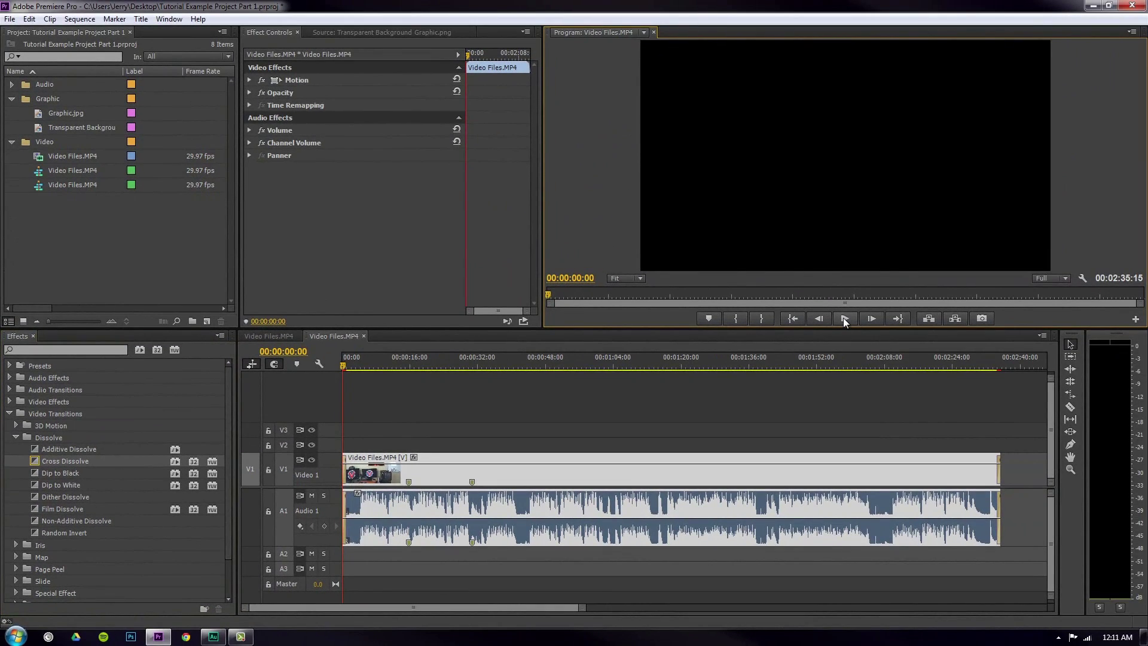
# Step: Play the fades at the beginning and end of the sequence, and return the playhead to the sequence start
pyautogui.click(845, 317)
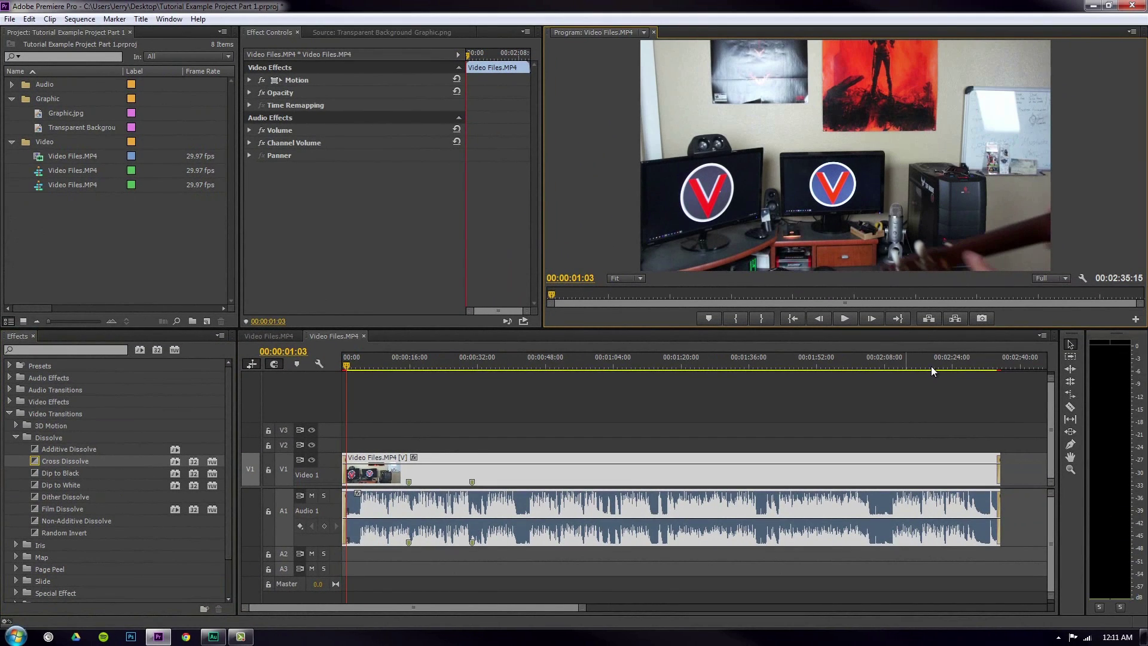
pyautogui.click(996, 366)
pyautogui.click(845, 318)
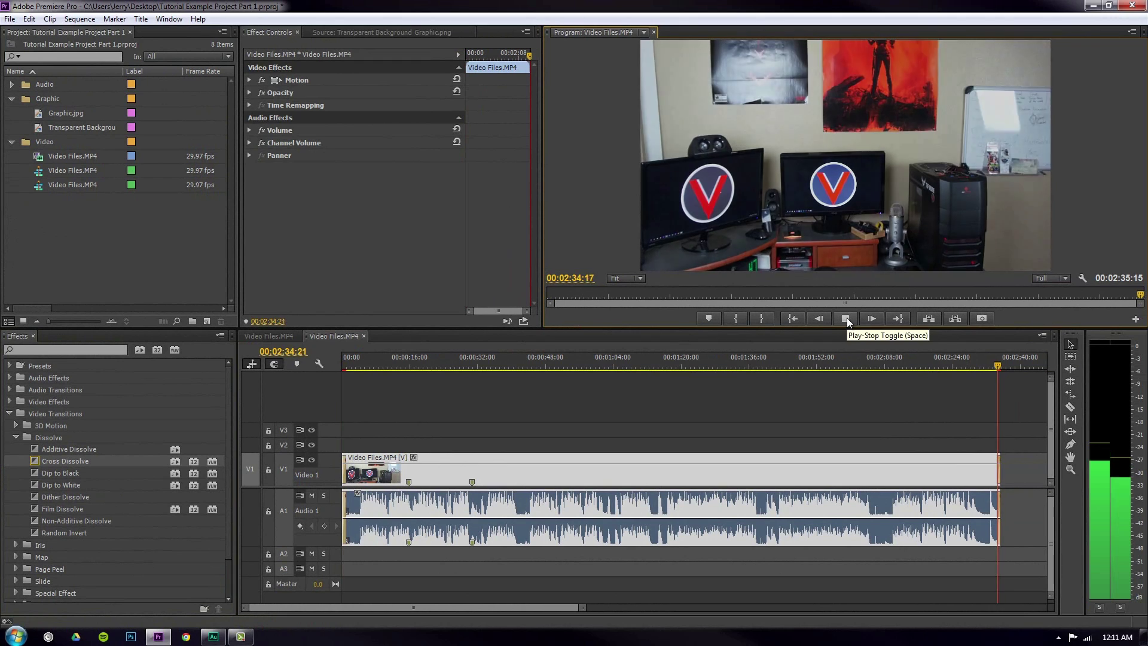
pyautogui.click(463, 359)
pyautogui.moveTo(358, 352); pyautogui.dragTo(315, 344)
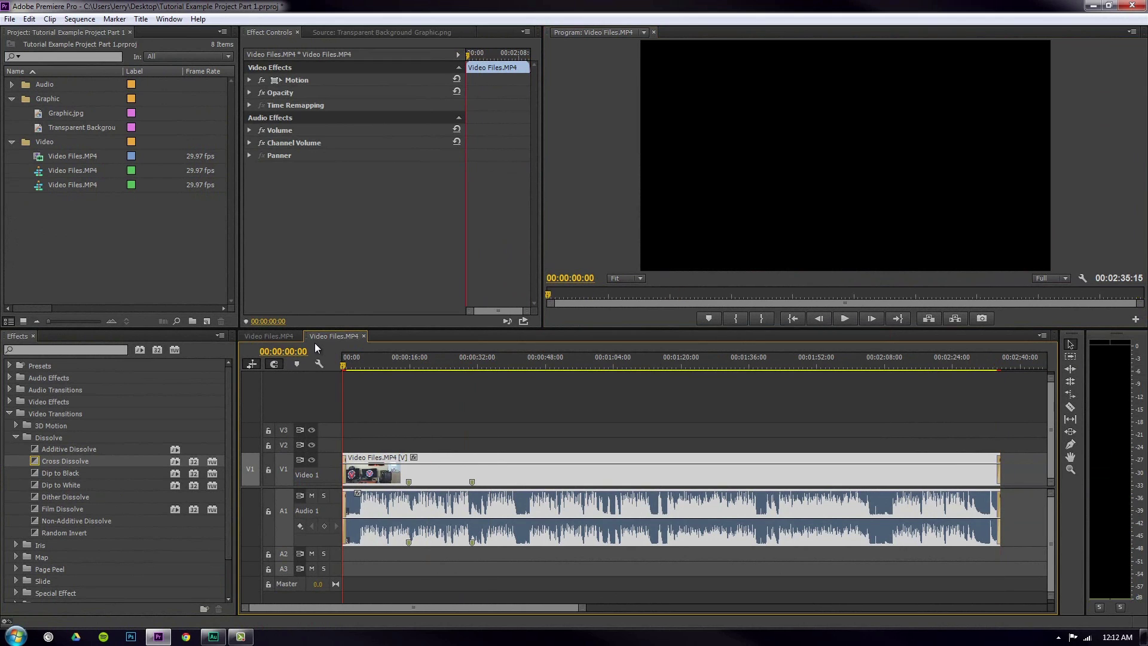
pyautogui.click(16, 437)
pyautogui.click(15, 449)
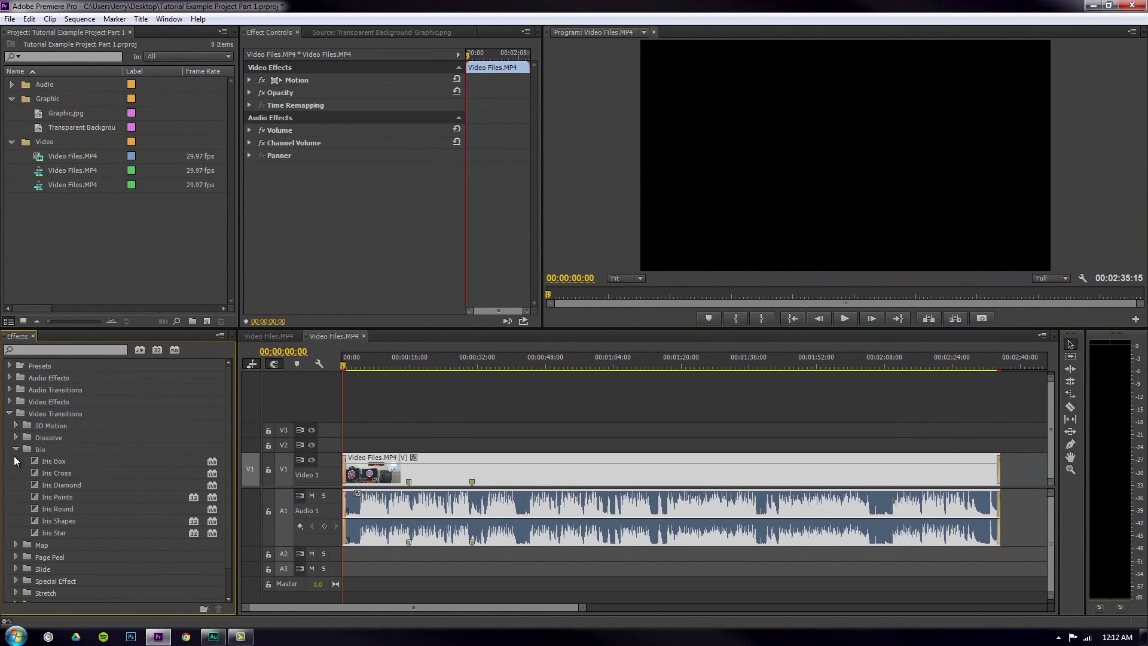
pyautogui.click(16, 449)
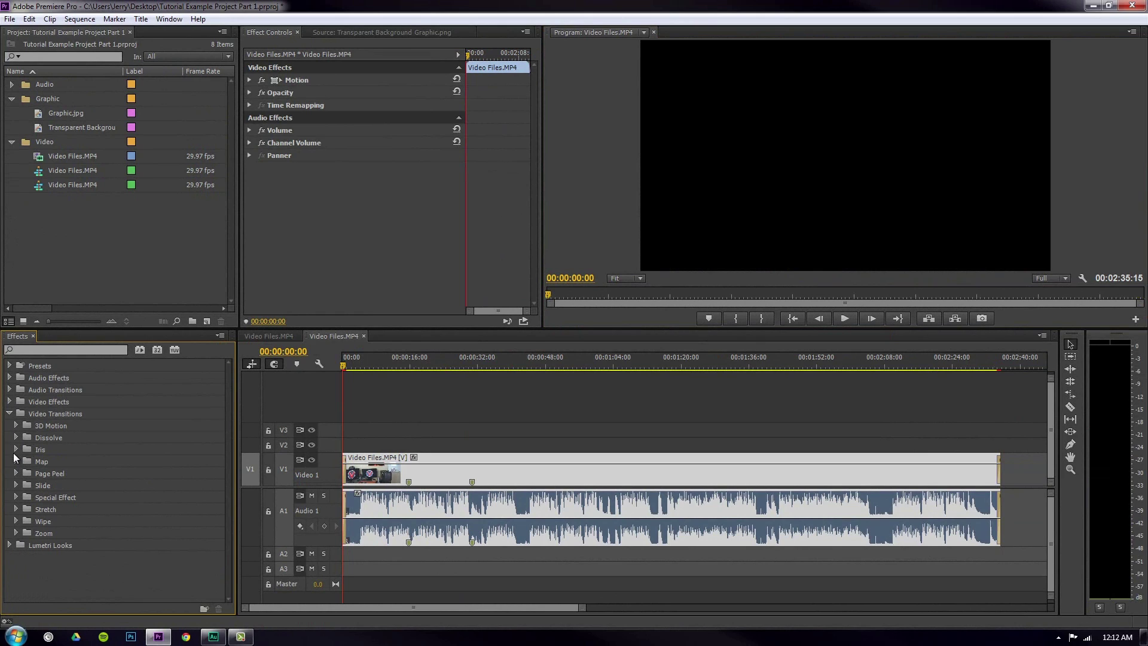
pyautogui.click(65, 414)
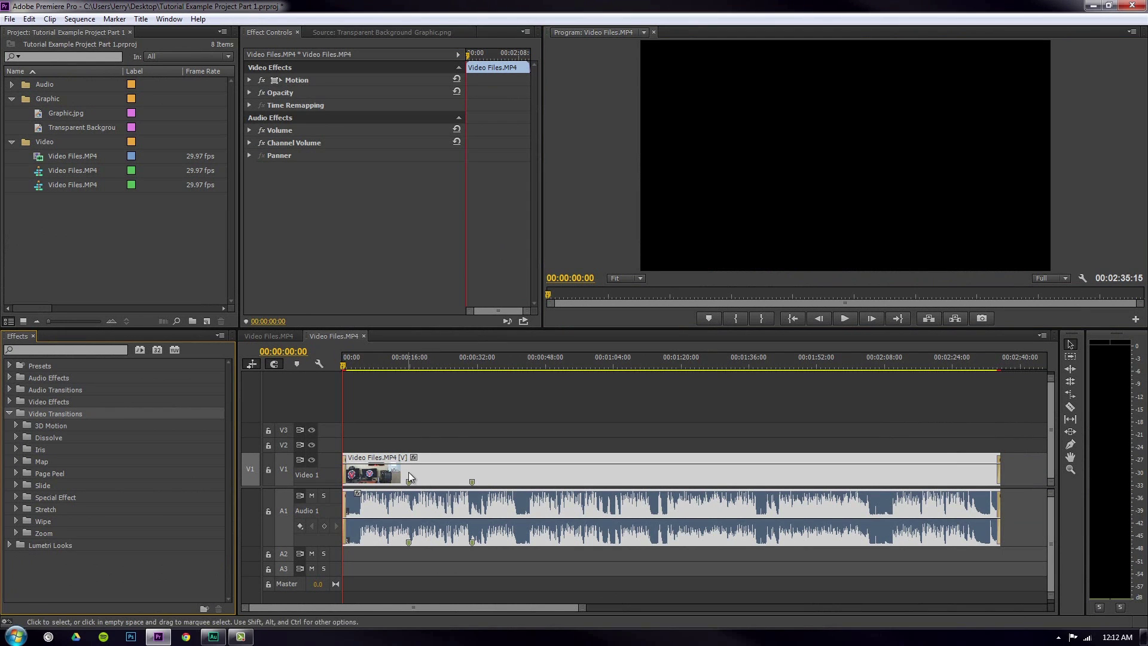
# Step: Delete the Cross Dissolve transition from the start of the video clip on track V1
pyautogui.scroll(3, 407, 471)
pyautogui.moveTo(375, 605); pyautogui.dragTo(365, 605)
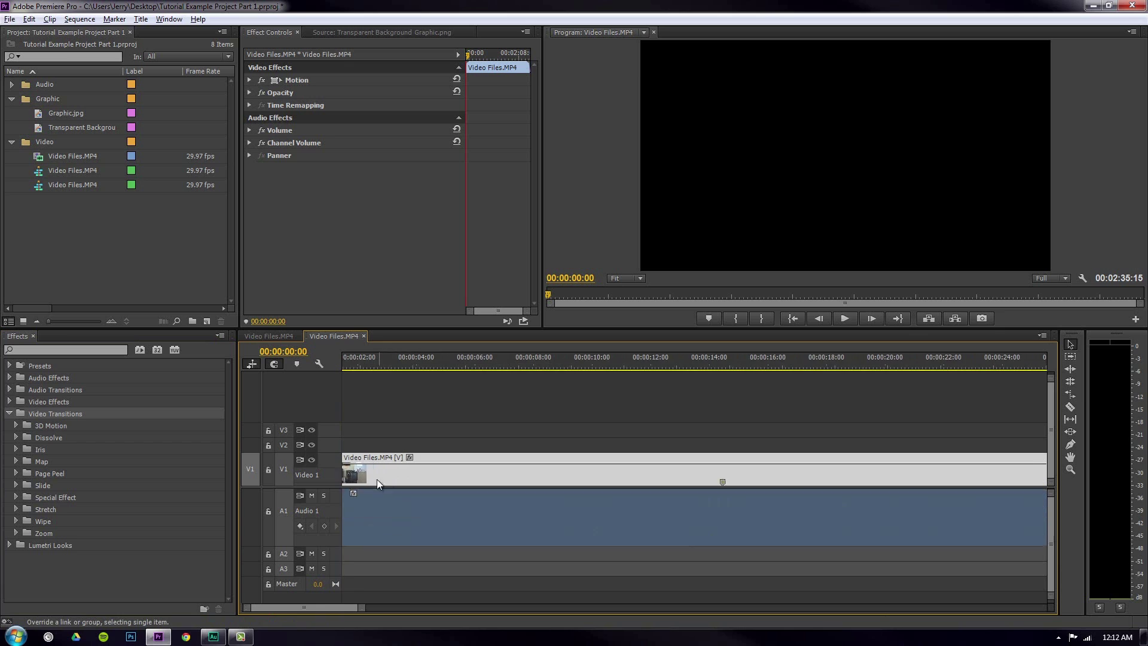
pyautogui.scroll(2, 363, 487)
pyautogui.click(356, 473)
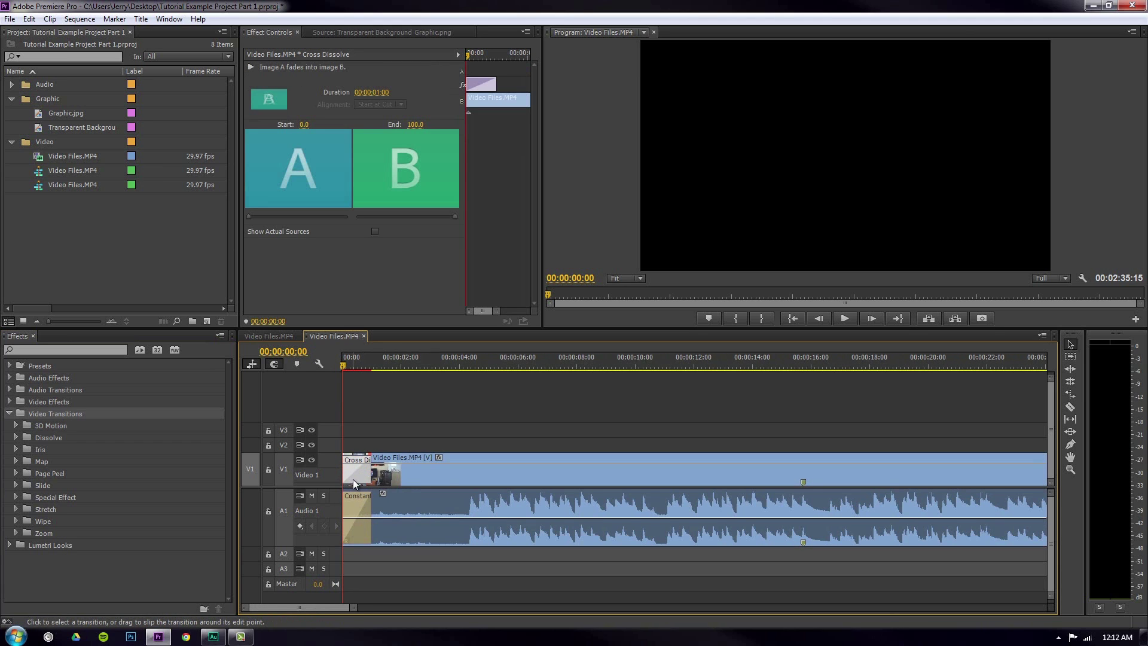
pyautogui.press('Delete')
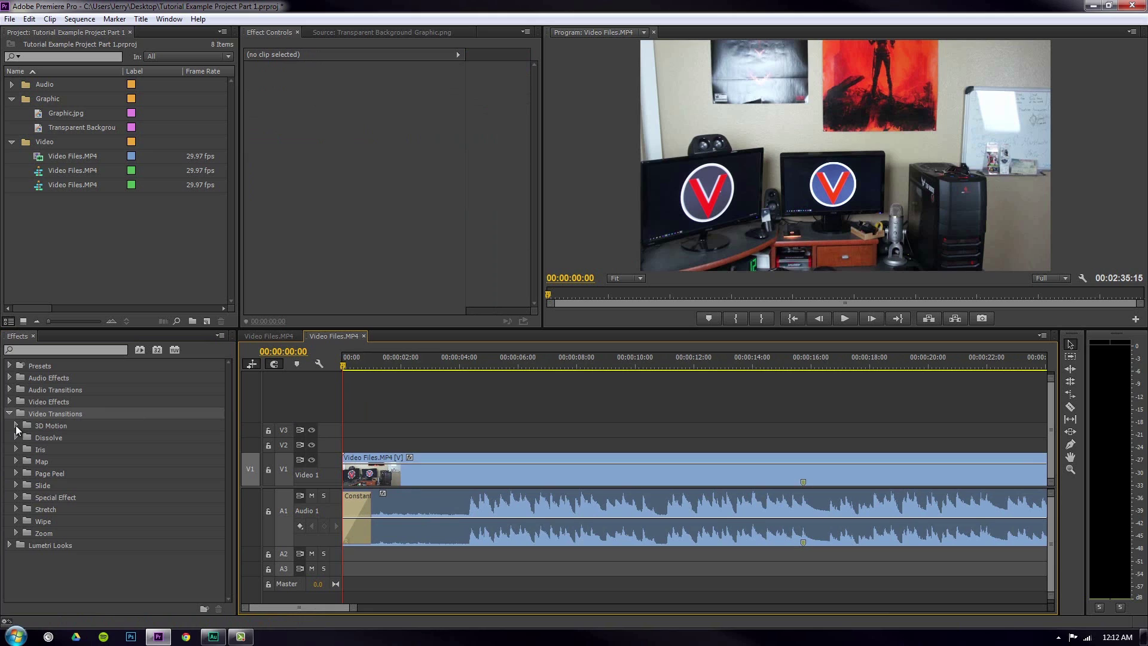
# Step: Apply the Slide video transition to the start of the clip on V1 and scrub to 00:00:00:16 within it
pyautogui.click(16, 485)
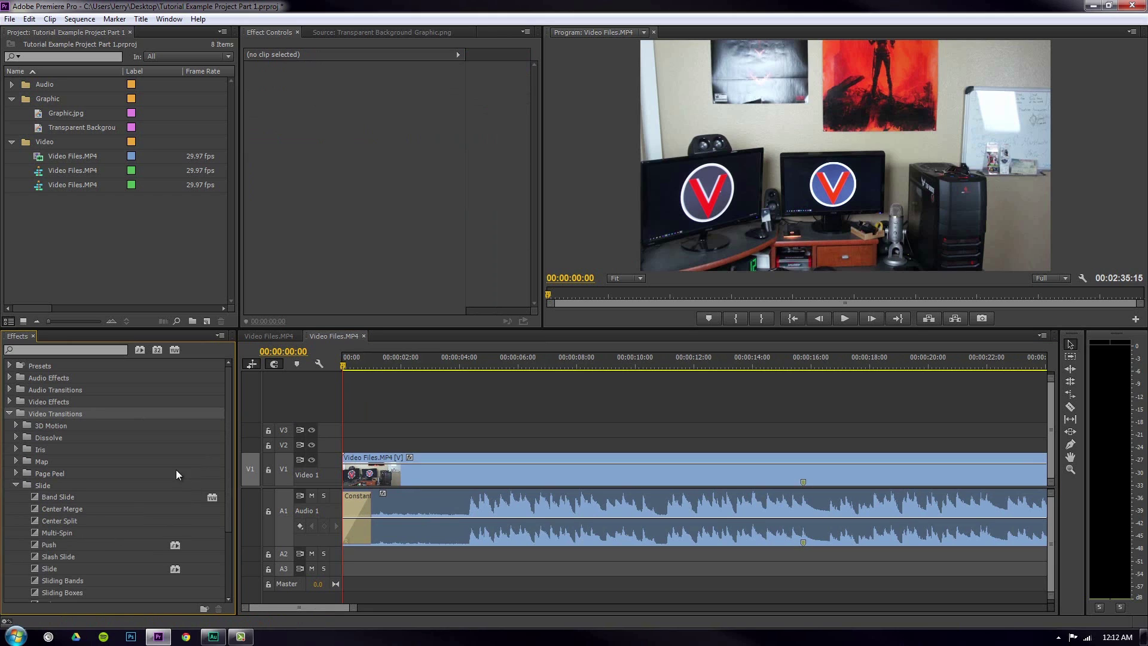
pyautogui.click(57, 567)
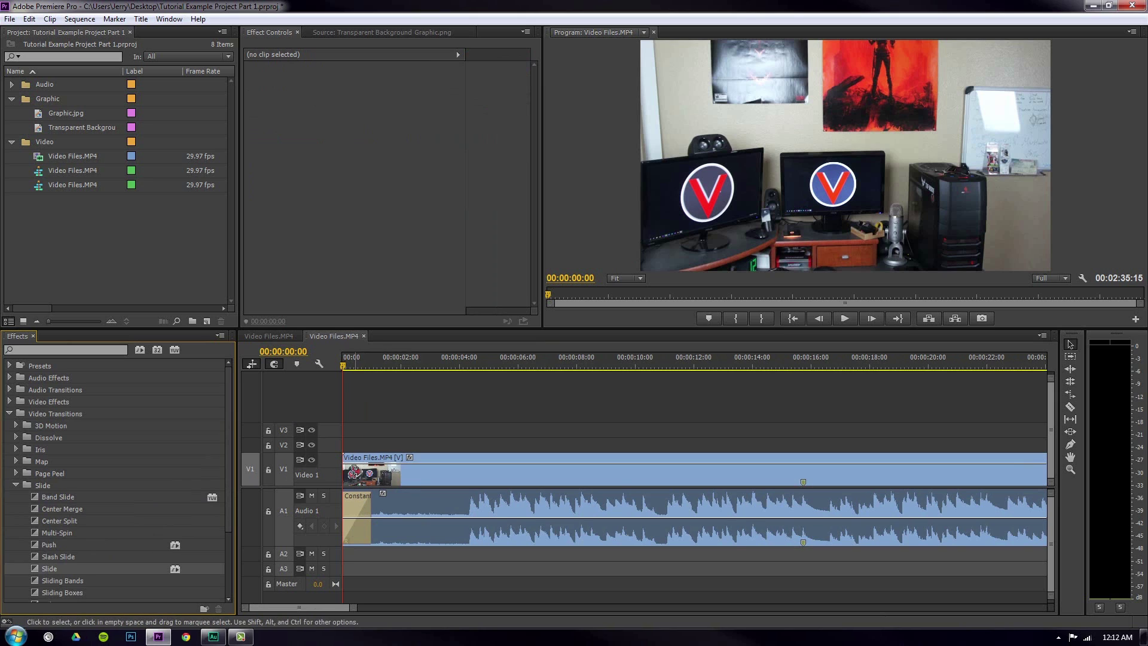
pyautogui.moveTo(317, 489); pyautogui.dragTo(280, 518)
pyautogui.moveTo(57, 568); pyautogui.dragTo(354, 452)
pyautogui.moveTo(344, 365); pyautogui.dragTo(361, 393)
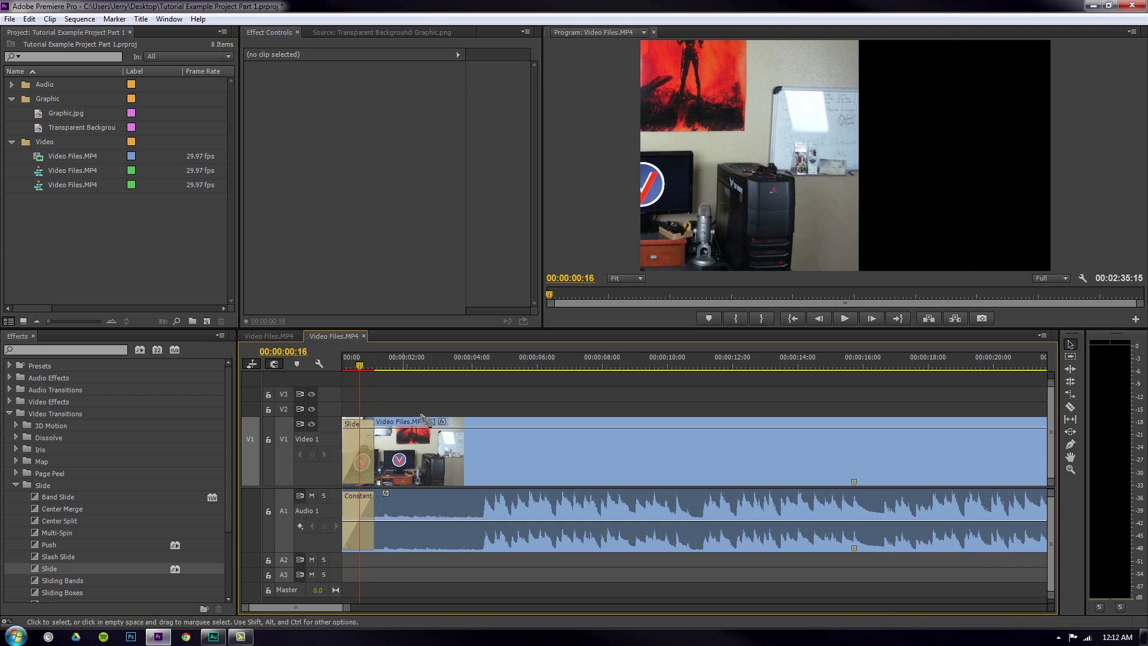
# Step: Add opacity keyframes with the Pen tool within the clip's opening Slide transition and lower the first one fully to create a fade-in
pyautogui.click(1071, 444)
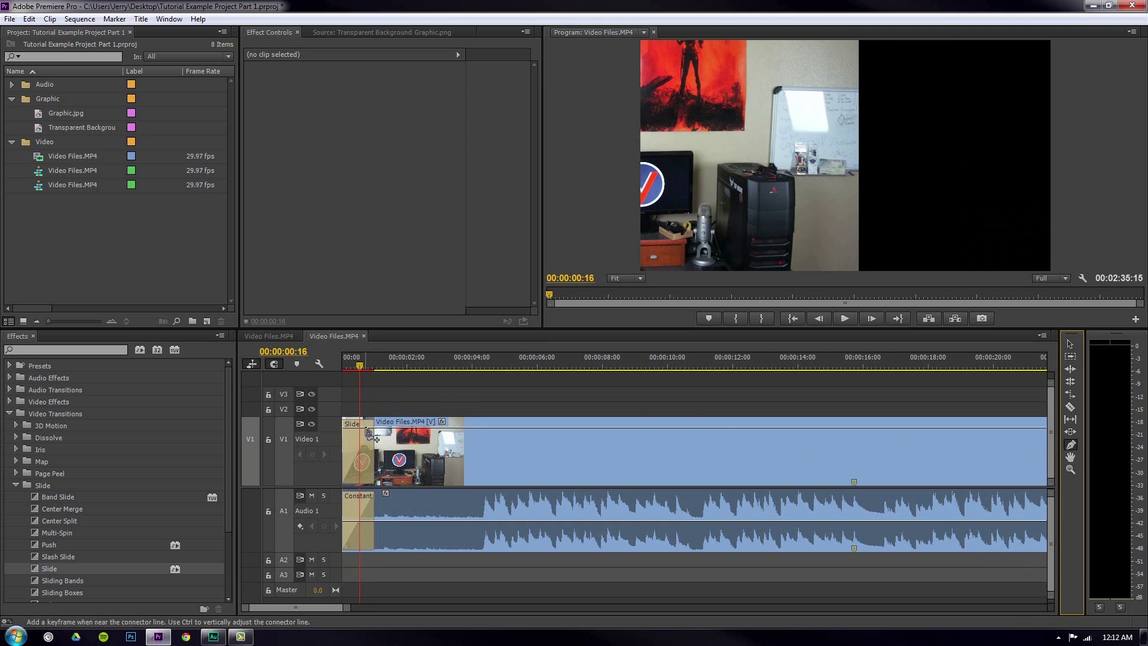
pyautogui.click(366, 428)
pyautogui.press('v')
pyautogui.moveTo(348, 427); pyautogui.dragTo(345, 482)
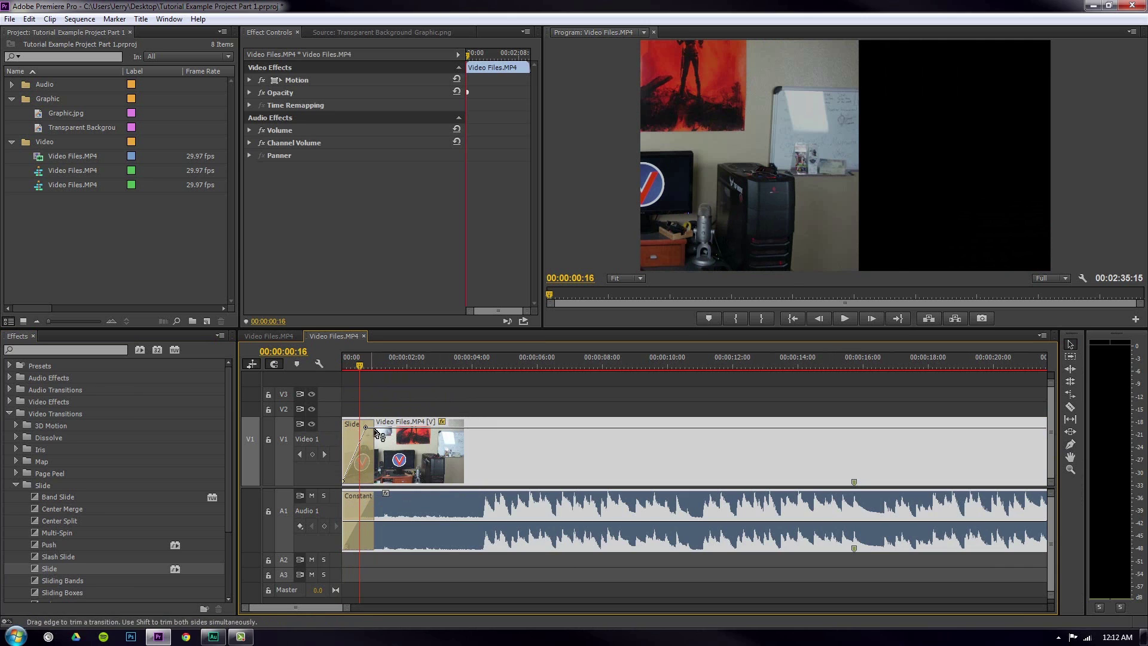
# Step: Move the second opacity keyframe on the V1 clip to the end of the Slide transition and scrub through the combined fade-in
pyautogui.moveTo(366, 427); pyautogui.dragTo(352, 426)
pyautogui.moveTo(362, 361)
pyautogui.mouseDown()
pyautogui.moveTo(343, 365)
pyautogui.moveTo(366, 366)
pyautogui.mouseUp()
pyautogui.moveTo(352, 427)
pyautogui.mouseDown()
pyautogui.moveTo(362, 427)
pyautogui.moveTo(361, 368)
pyautogui.moveTo(340, 367)
pyautogui.moveTo(357, 369)
pyautogui.moveTo(374, 427)
pyautogui.mouseUp()
pyautogui.moveTo(358, 367)
pyautogui.mouseDown()
pyautogui.moveTo(340, 365)
pyautogui.moveTo(357, 369)
pyautogui.mouseUp()
pyautogui.moveTo(375, 373); pyautogui.dragTo(359, 367)
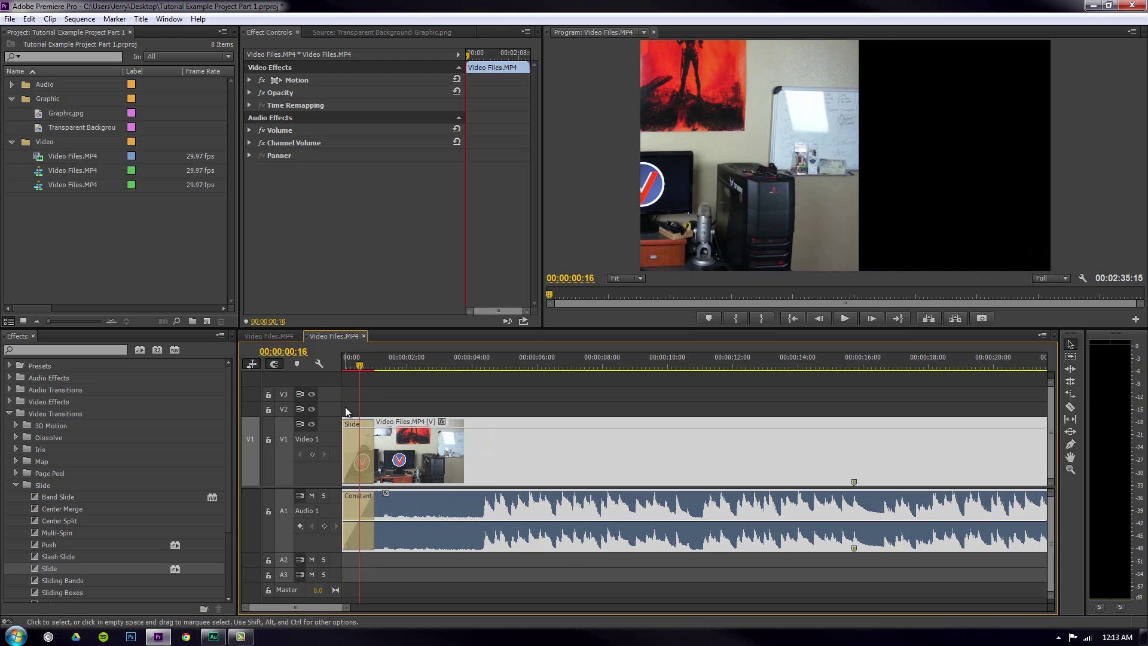
# Step: Replace the Slide transition at the start of the V1 clip with the Band Slide transition
pyautogui.click(348, 443)
pyautogui.scroll(-2, 226, 442)
pyautogui.click(368, 443)
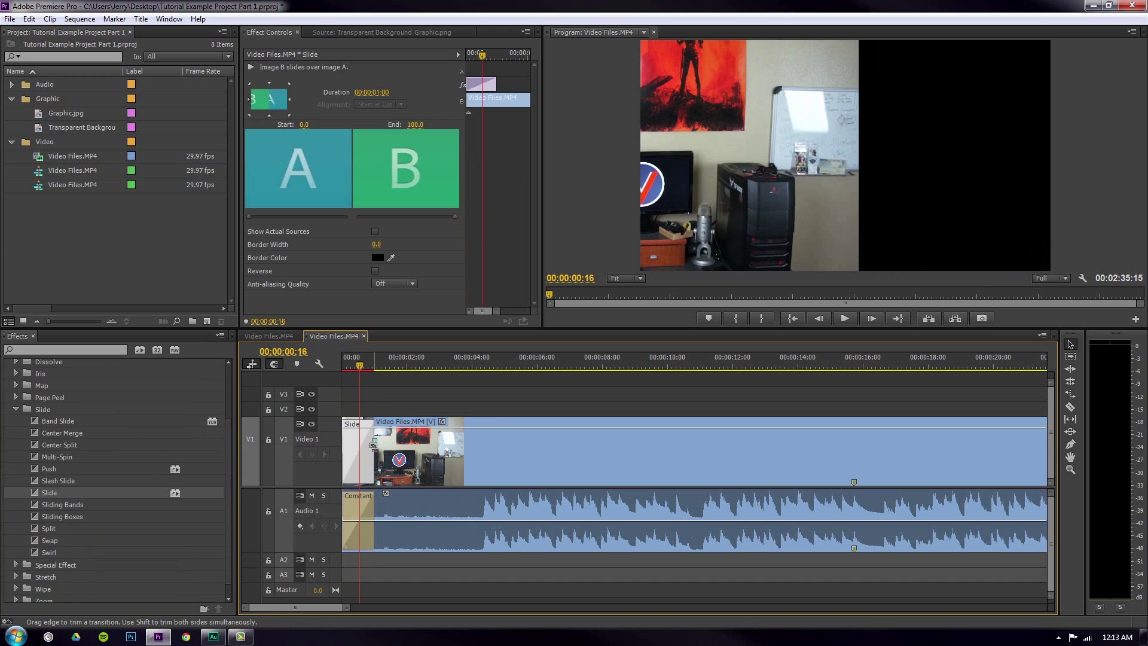
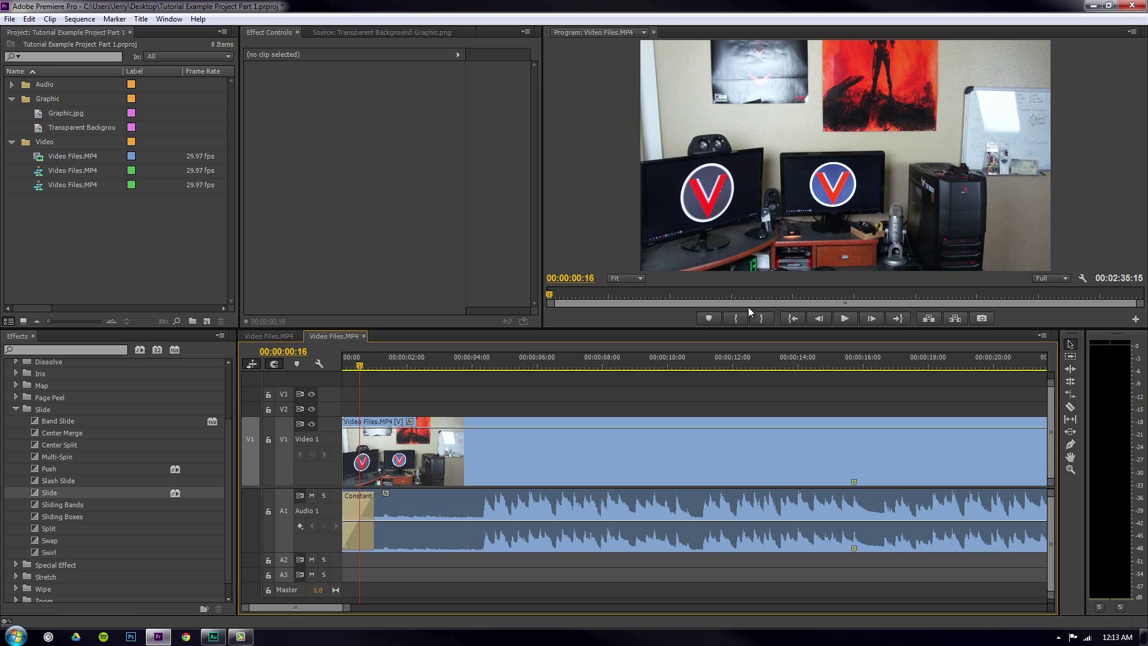
pyautogui.moveTo(52, 421); pyautogui.dragTo(357, 445)
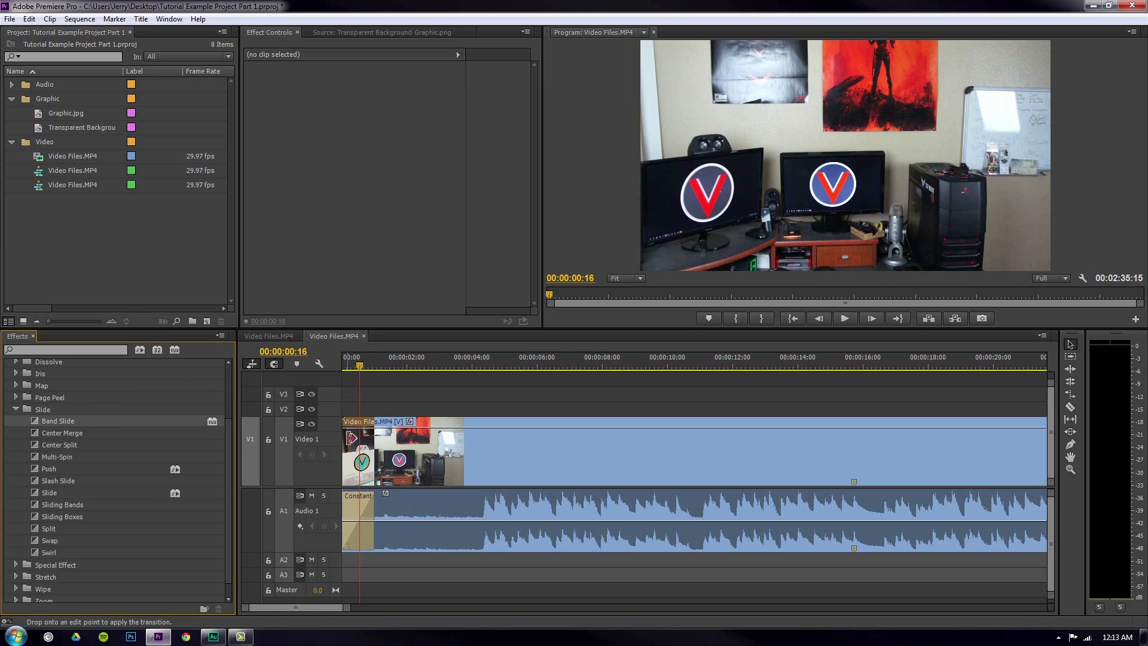
# Step: Play the Band Slide transition from the sequence start, select it on V1 and scrub to 00:00:00:13 within it
pyautogui.moveTo(358, 368); pyautogui.dragTo(324, 371)
pyautogui.click(844, 318)
pyautogui.click(844, 318)
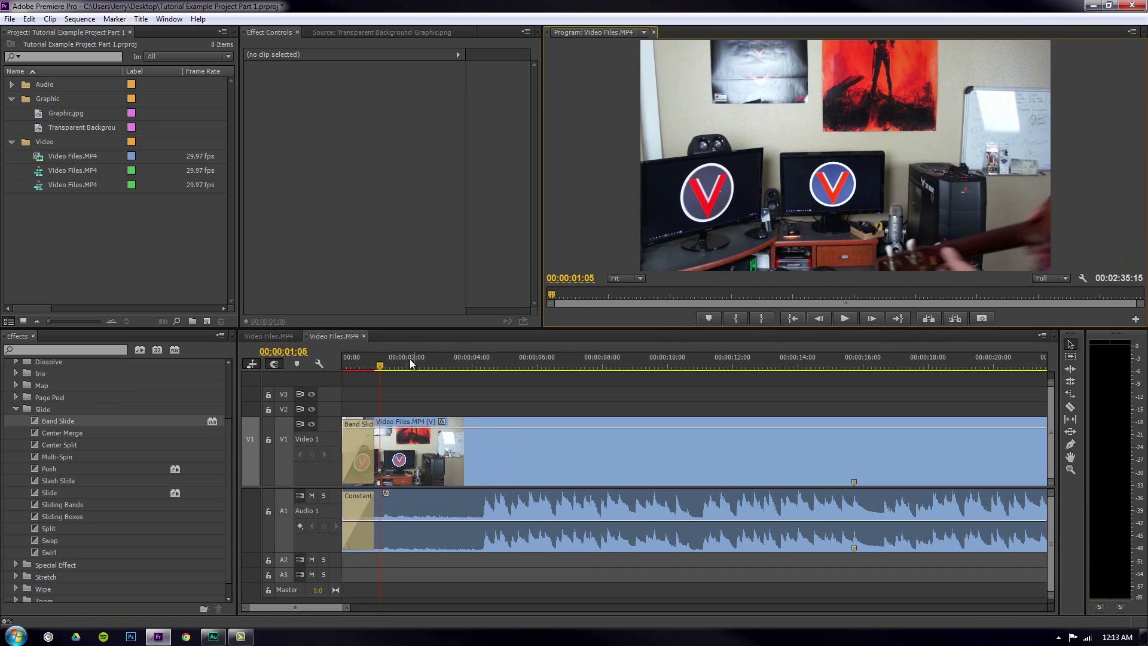
pyautogui.click(354, 454)
pyautogui.click(360, 365)
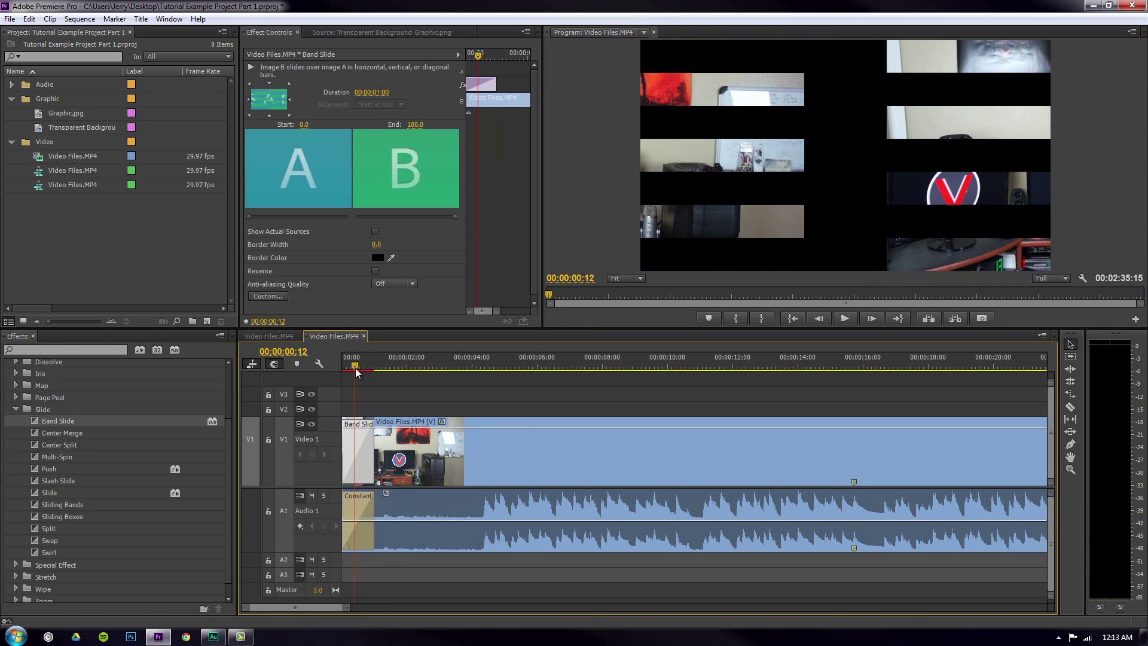
pyautogui.moveTo(368, 367); pyautogui.dragTo(356, 370)
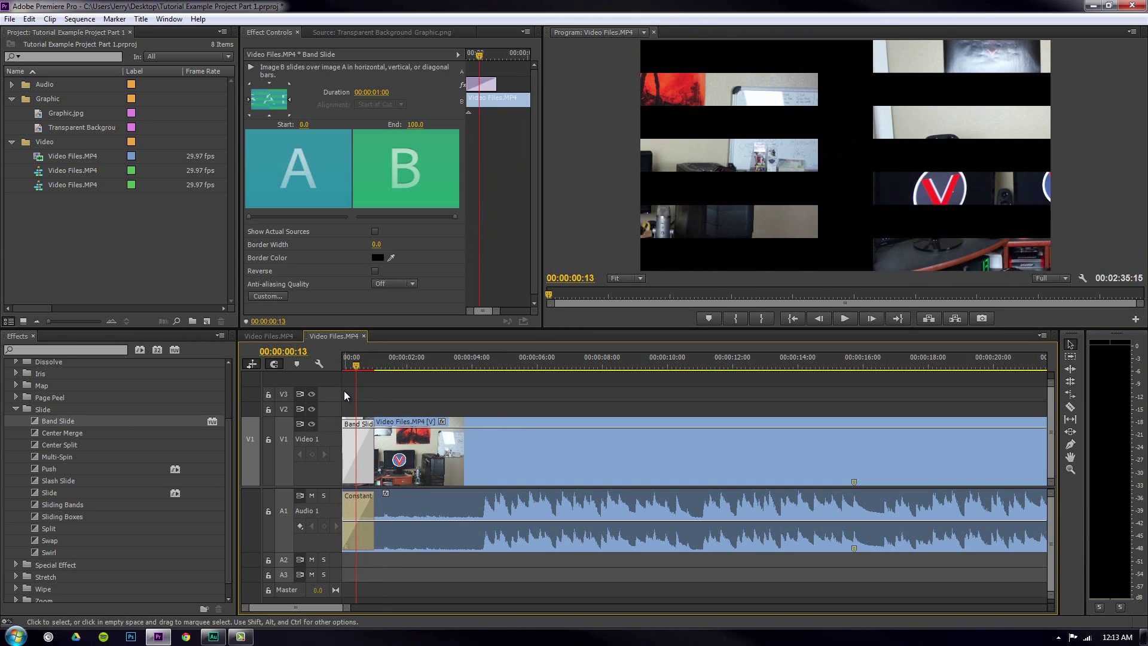
# Step: Save the project, scrub to 00:00:00:15 and preview the animation of the Band Slide transition in its effect settings
pyautogui.click(360, 459)
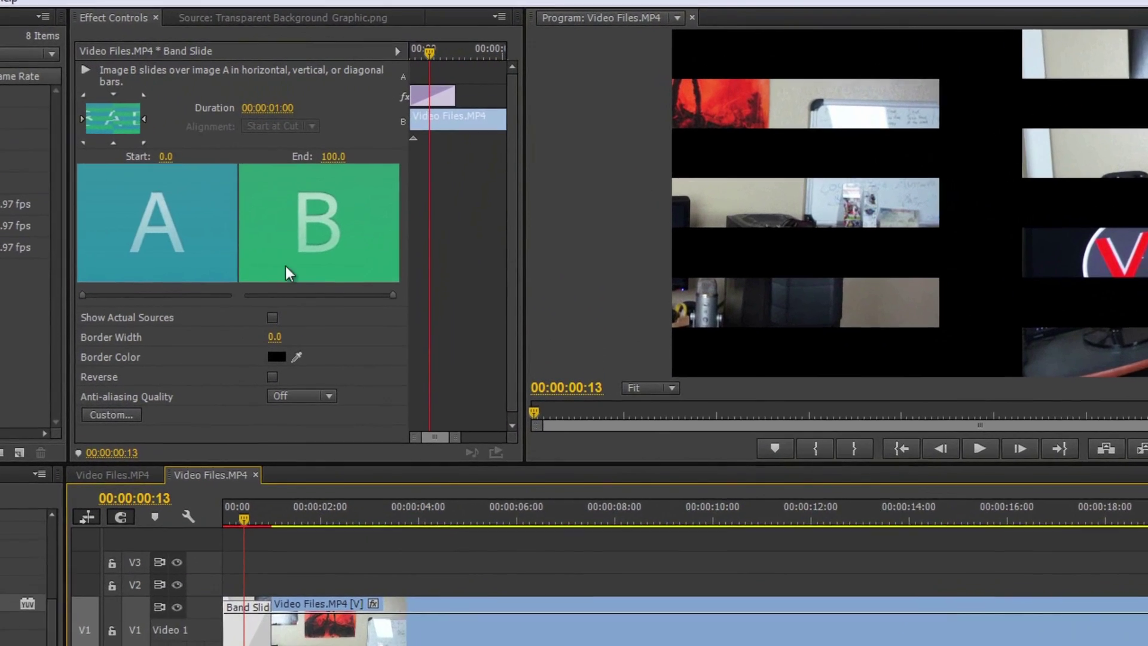
pyautogui.hotkey('ctrl', 's')
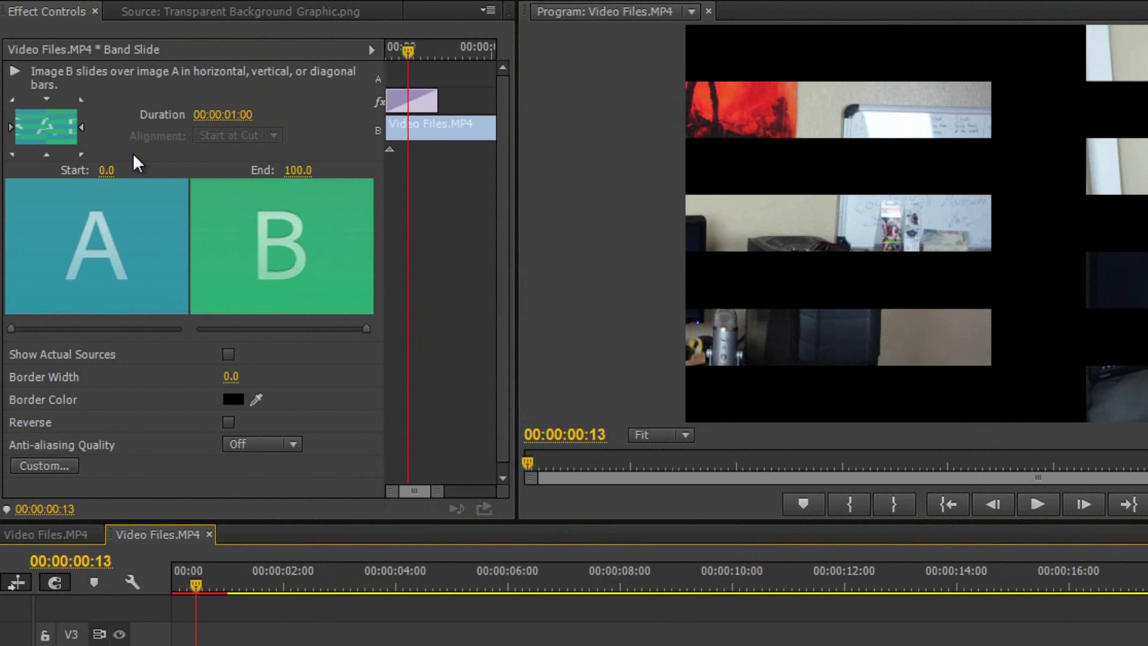
pyautogui.moveTo(198, 579)
pyautogui.mouseDown()
pyautogui.moveTo(174, 578)
pyautogui.moveTo(204, 579)
pyautogui.mouseUp()
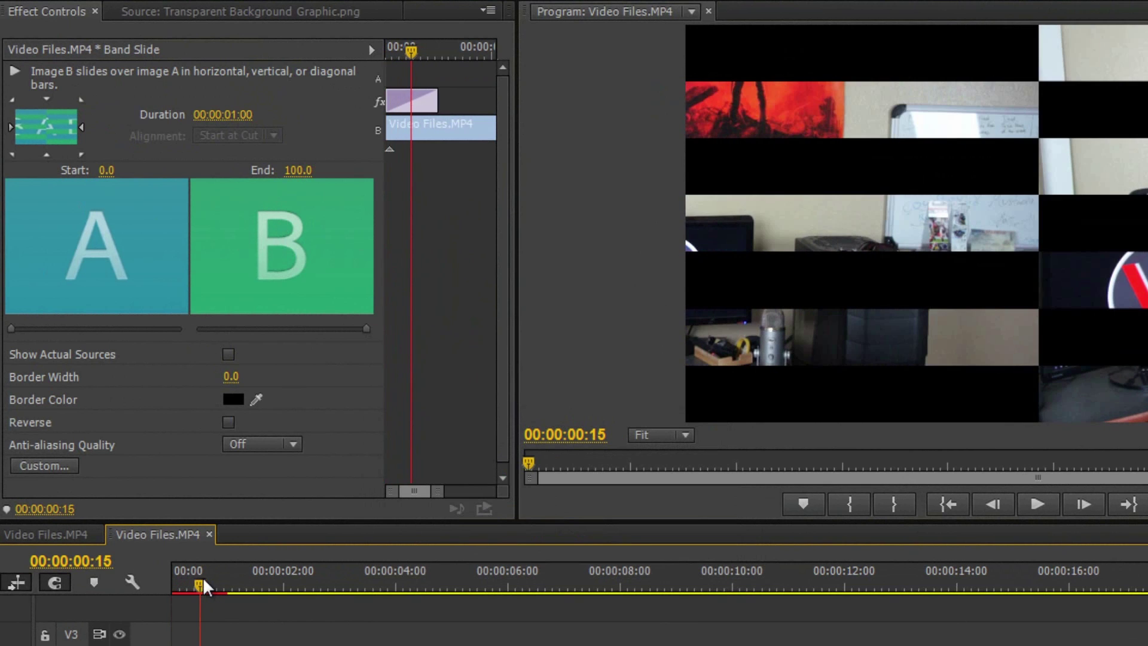
pyautogui.click(16, 69)
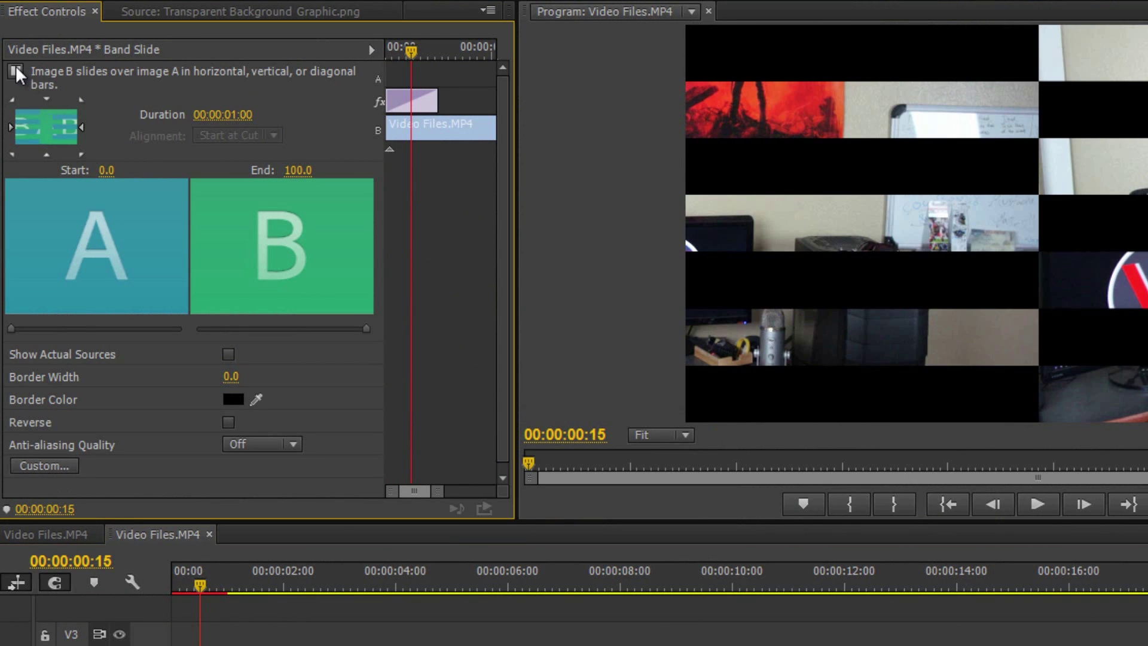
pyautogui.click(16, 70)
# Step: Try vertical slide directions for the Band Slide transition while scrubbing, restore the horizontal direction and scrub to 00:00:00:09
pyautogui.click(46, 96)
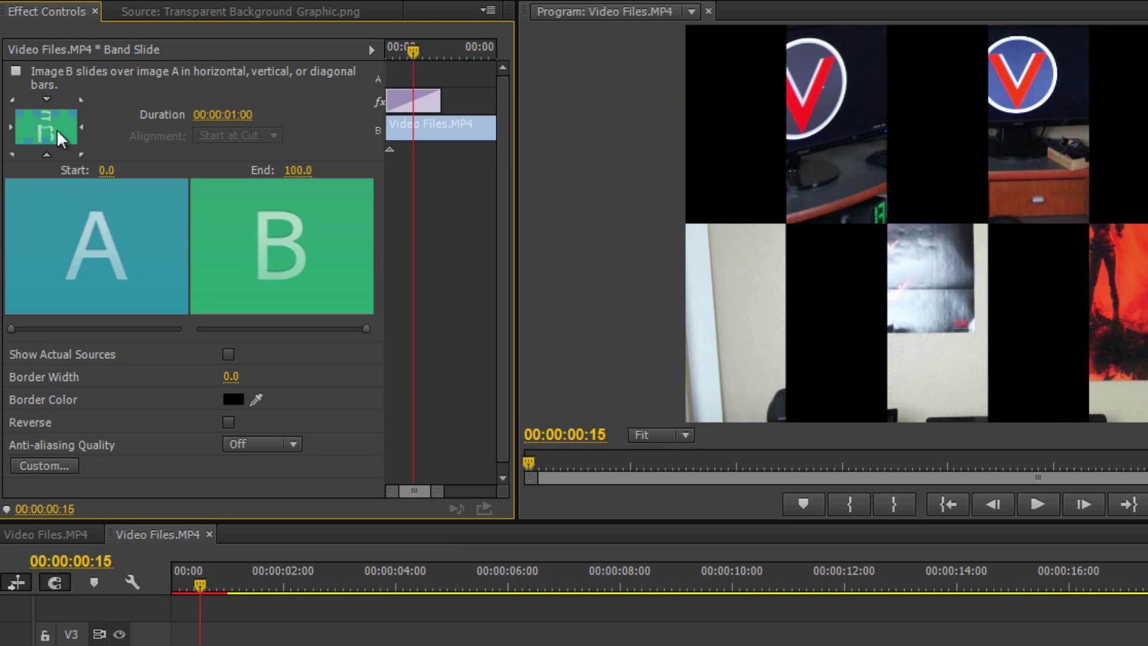
pyautogui.moveTo(196, 582)
pyautogui.mouseDown()
pyautogui.moveTo(171, 585)
pyautogui.moveTo(230, 601)
pyautogui.moveTo(199, 608)
pyautogui.moveTo(223, 608)
pyautogui.moveTo(206, 568)
pyautogui.mouseUp()
pyautogui.click(81, 100)
pyautogui.moveTo(199, 585); pyautogui.dragTo(225, 608)
pyautogui.click(47, 155)
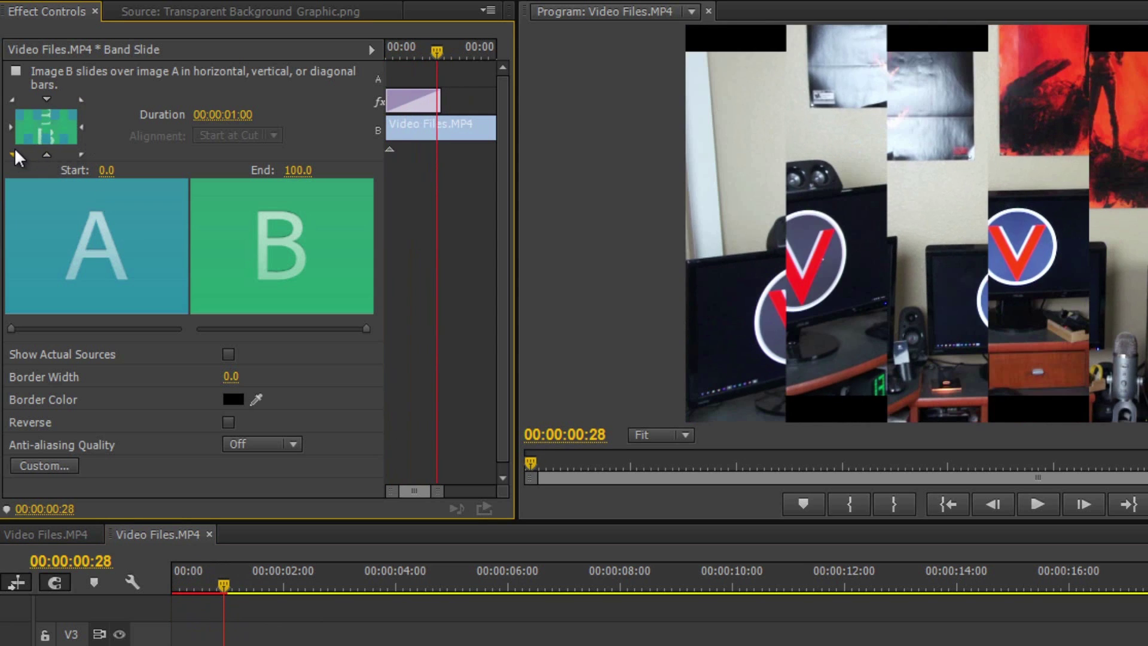
pyautogui.click(12, 125)
pyautogui.moveTo(222, 575); pyautogui.dragTo(189, 584)
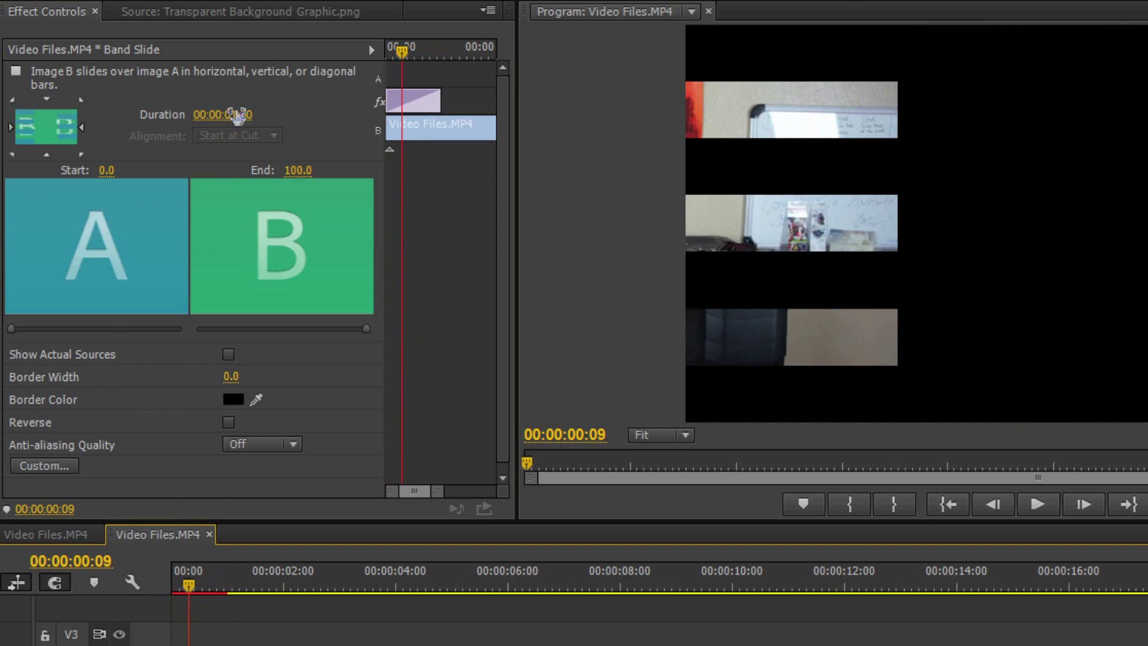
# Step: Shorten the Band Slide transition on V1 to a duration of 00:00:00:10 by trimming its end in the timeline
pyautogui.click(415, 95)
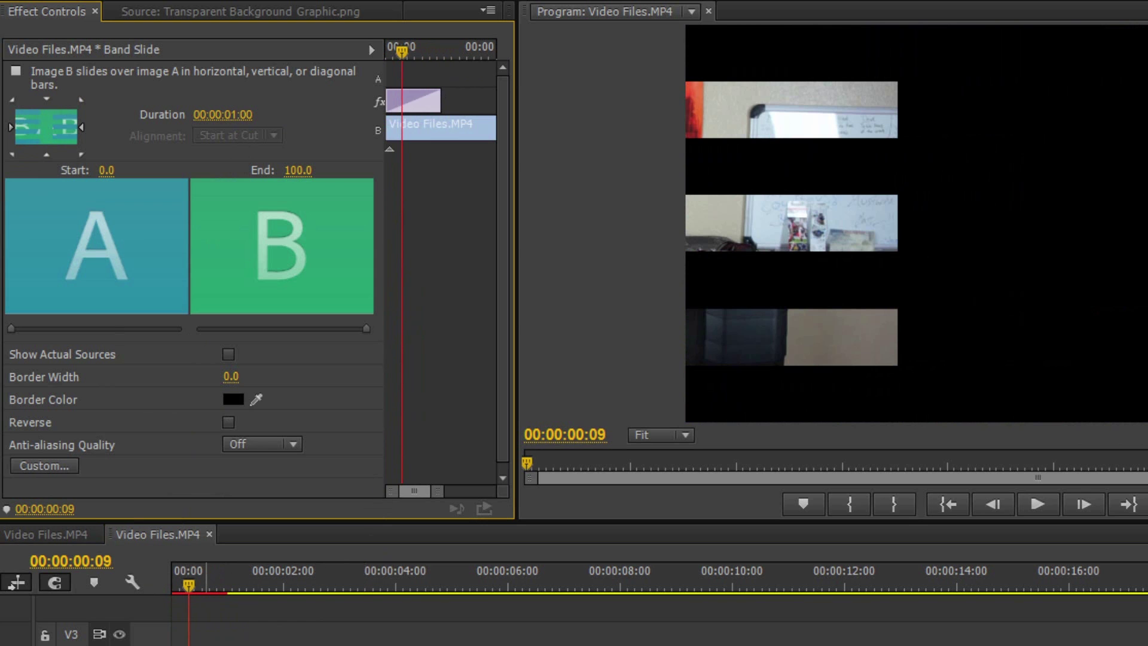
pyautogui.press('=')
pyautogui.press('=')
pyautogui.press('=')
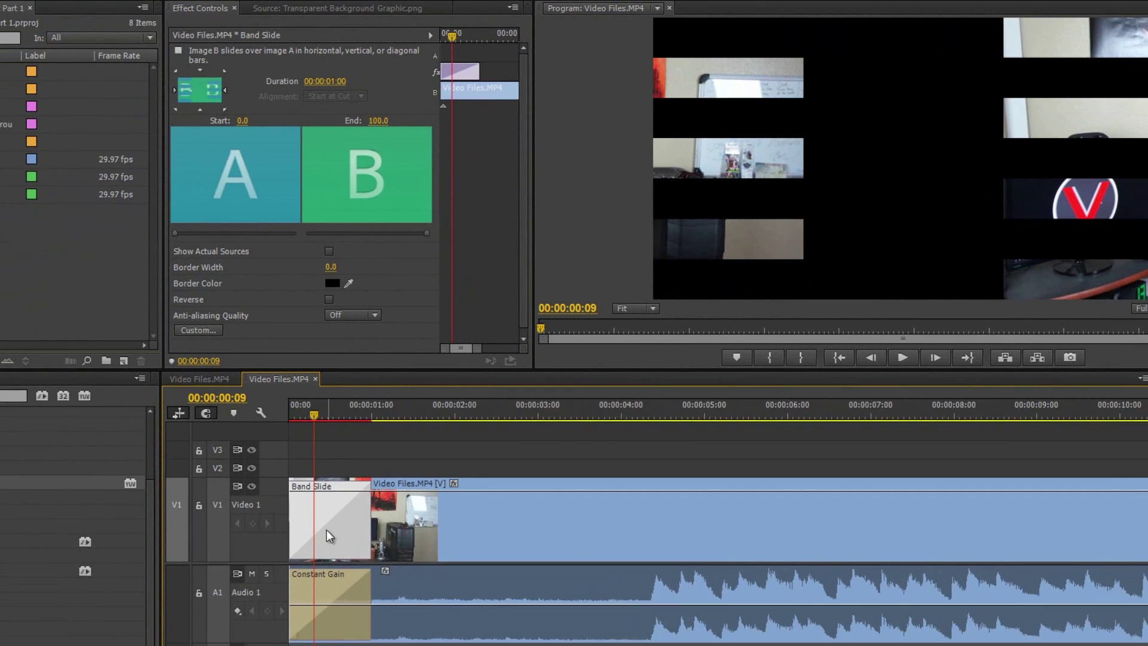
pyautogui.press('=')
pyautogui.press('=')
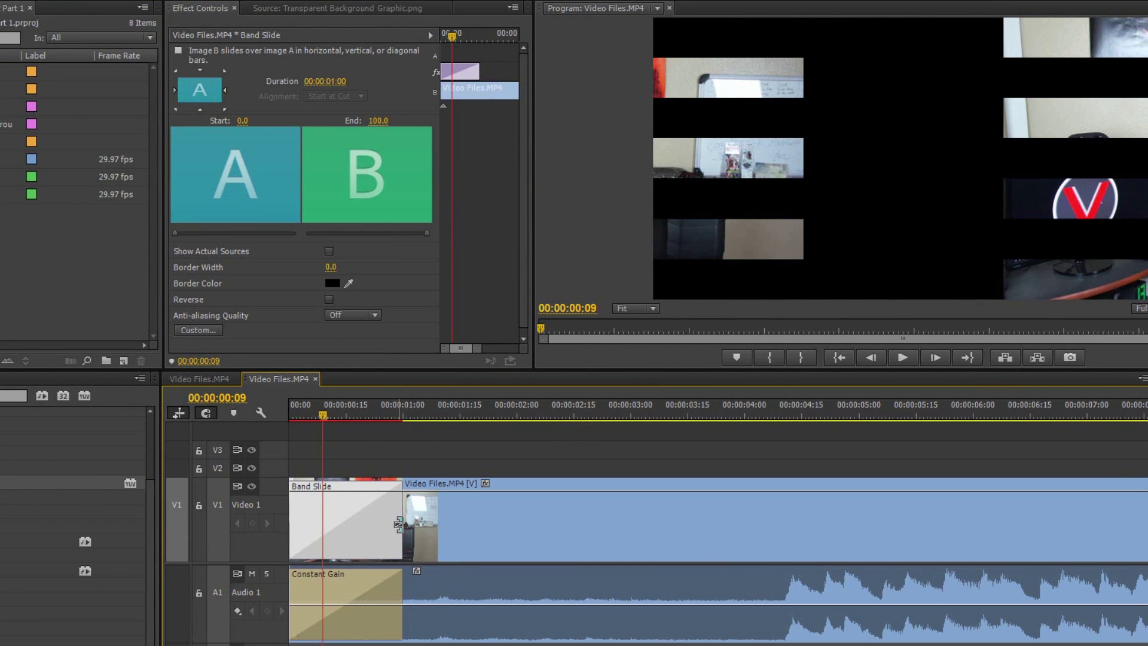
pyautogui.moveTo(369, 525)
pyautogui.mouseDown()
pyautogui.moveTo(346, 532)
pyautogui.moveTo(362, 530)
pyautogui.mouseUp()
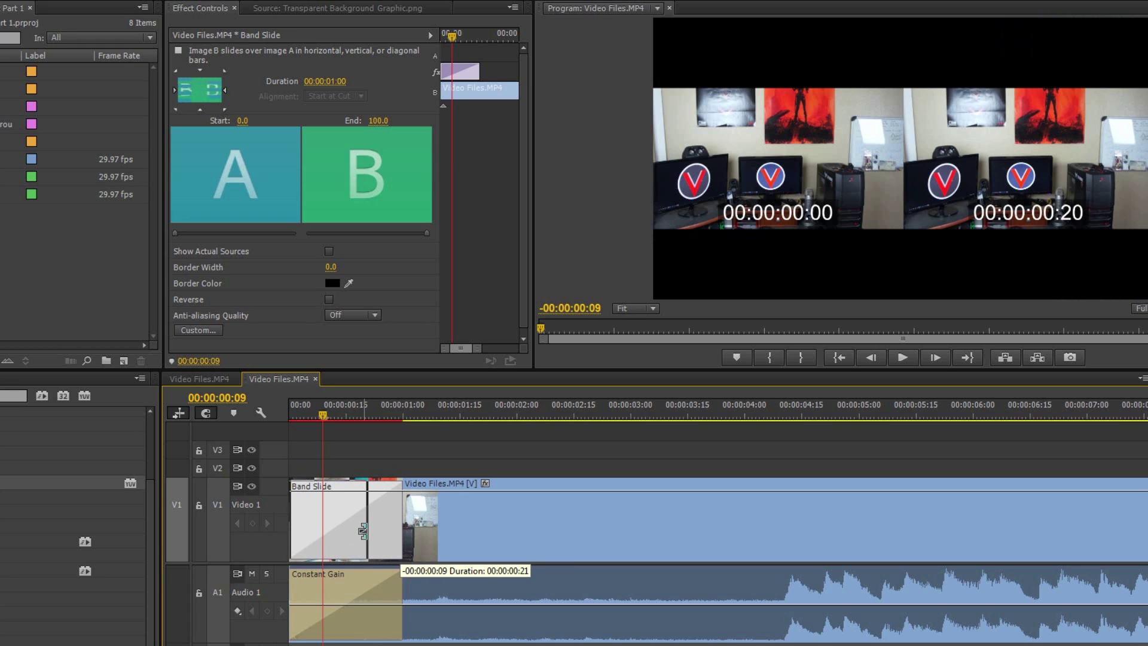
pyautogui.moveTo(362, 531); pyautogui.dragTo(326, 530)
# Step: Scrub past the shortened Band Slide transition and play it from the sequence start
pyautogui.moveTo(321, 418); pyautogui.dragTo(331, 418)
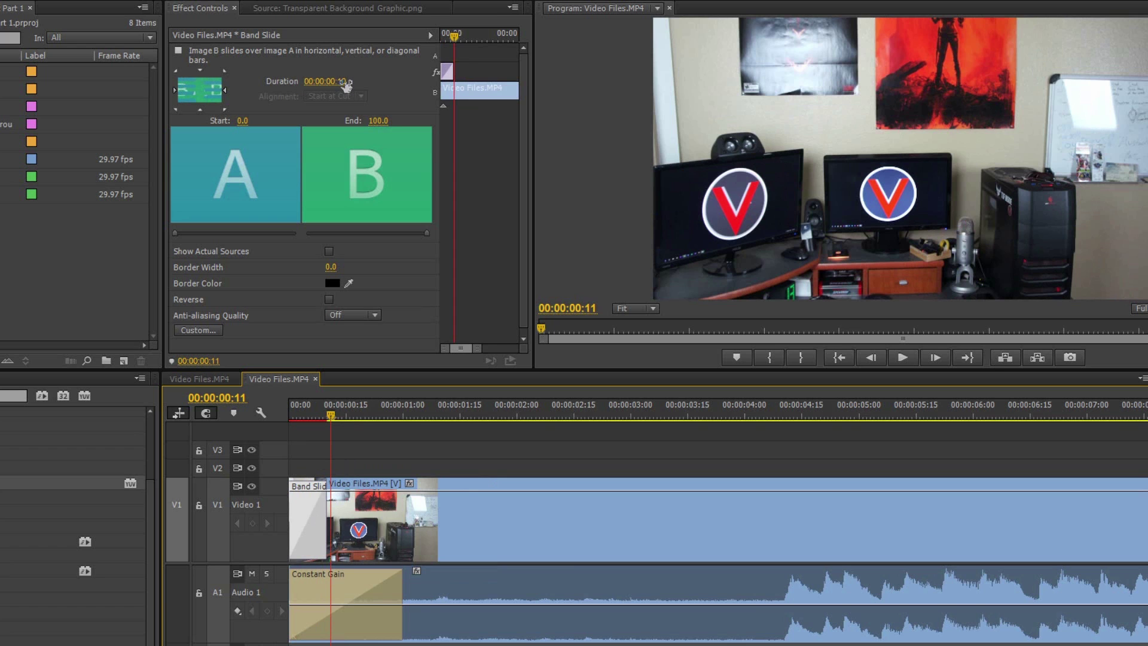
pyautogui.moveTo(322, 416); pyautogui.dragTo(290, 415)
pyautogui.click(903, 358)
pyautogui.click(903, 358)
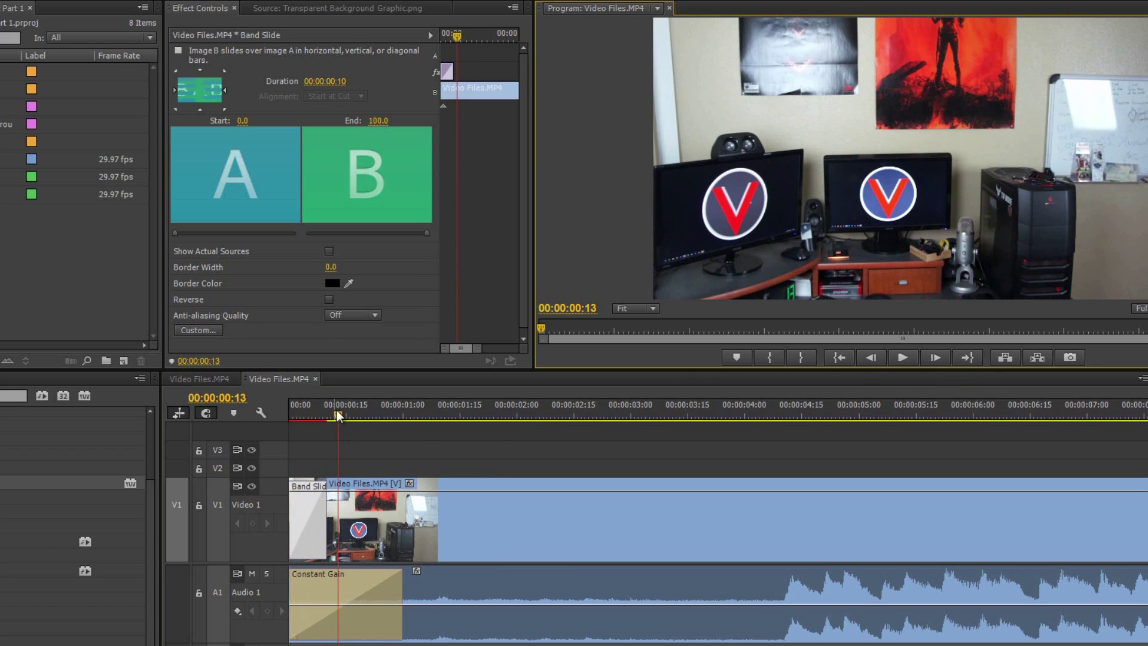
# Step: Return the playhead to the sequence start, set the Band Slide transition's duration to 00:00:02:00 and play it
pyautogui.moveTo(338, 415); pyautogui.dragTo(282, 422)
pyautogui.click(343, 84)
pyautogui.write('200')
pyautogui.press('Return')
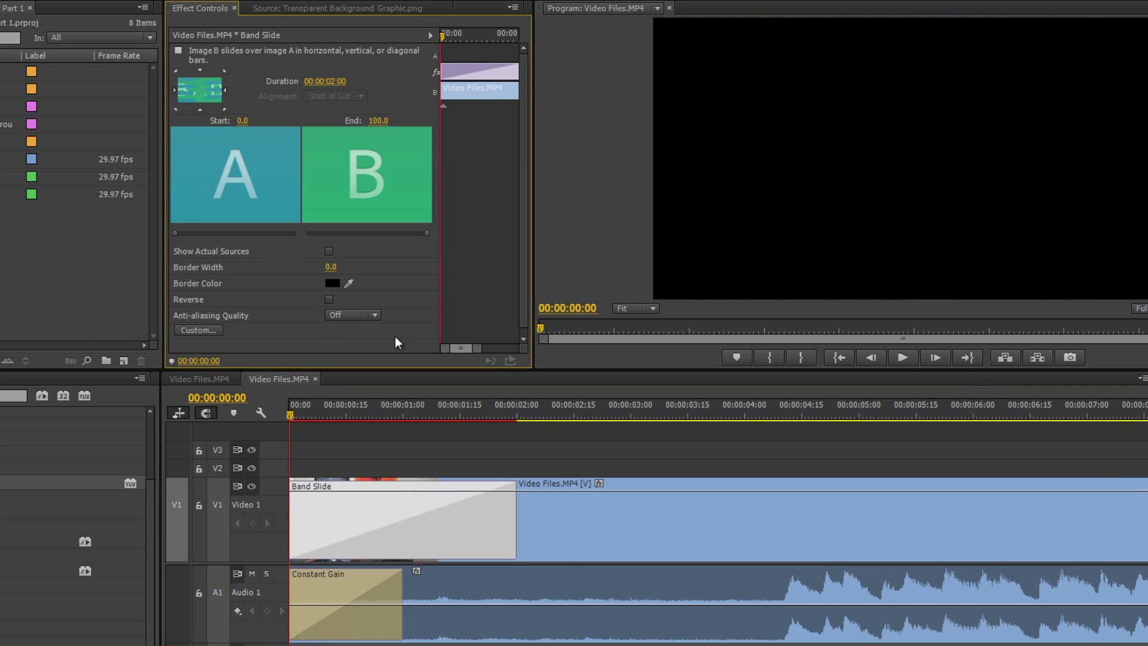
pyautogui.click(908, 356)
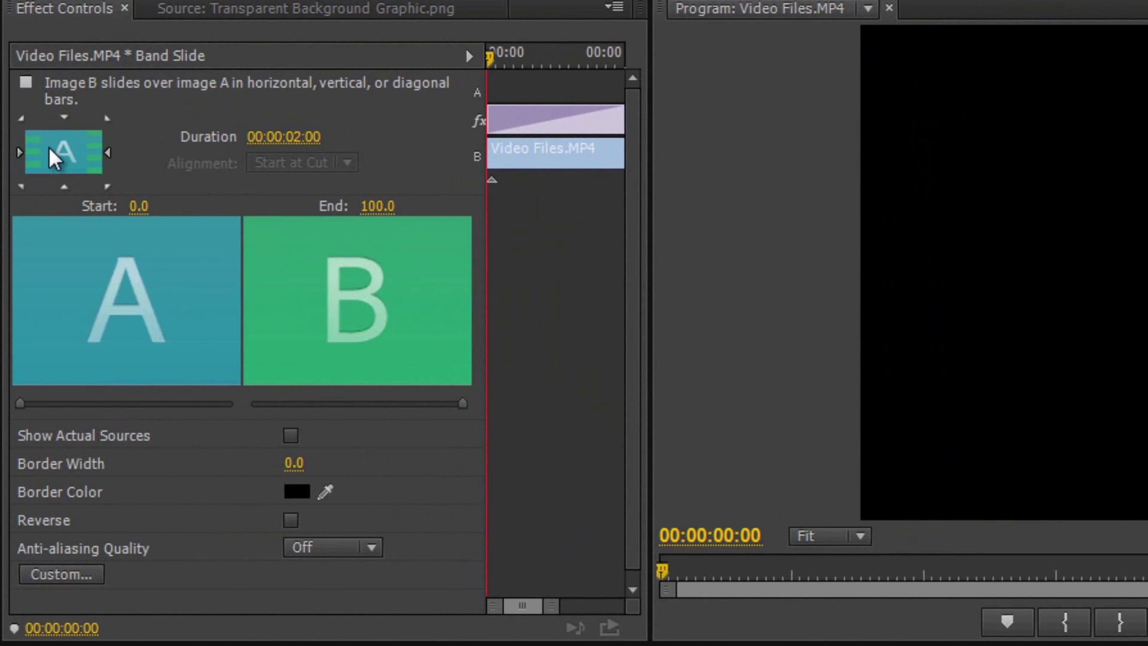
# Step: Set the Band Slide transition's start to 21.2 and its end to 73.3, and scrub through the result
pyautogui.click(94, 153)
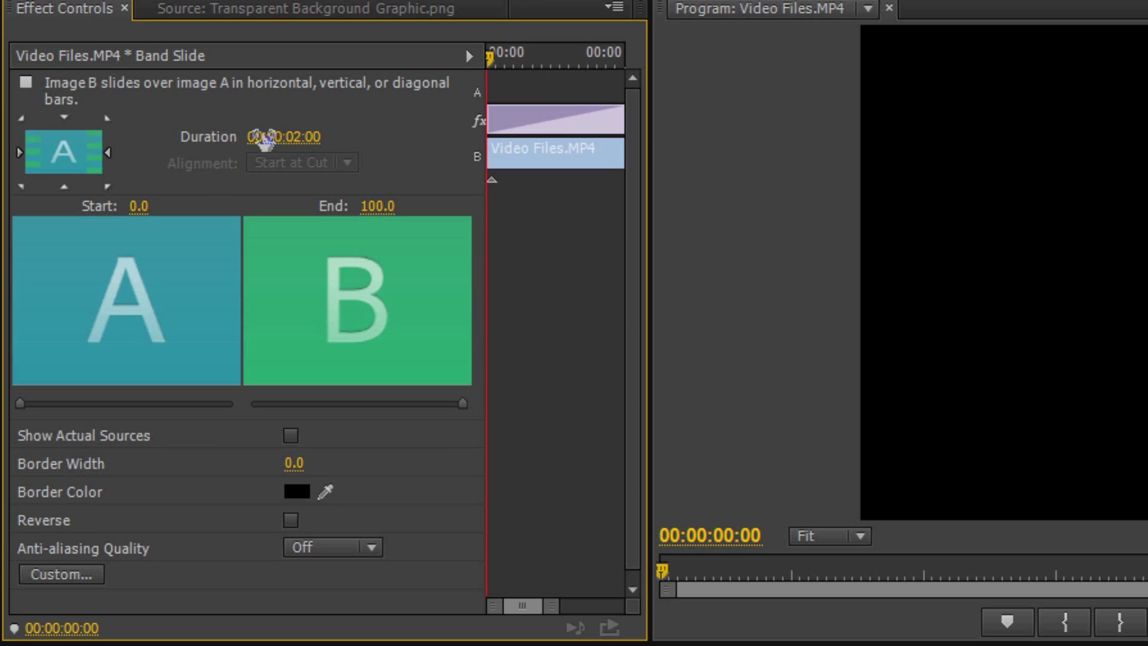
pyautogui.moveTo(21, 402); pyautogui.dragTo(66, 404)
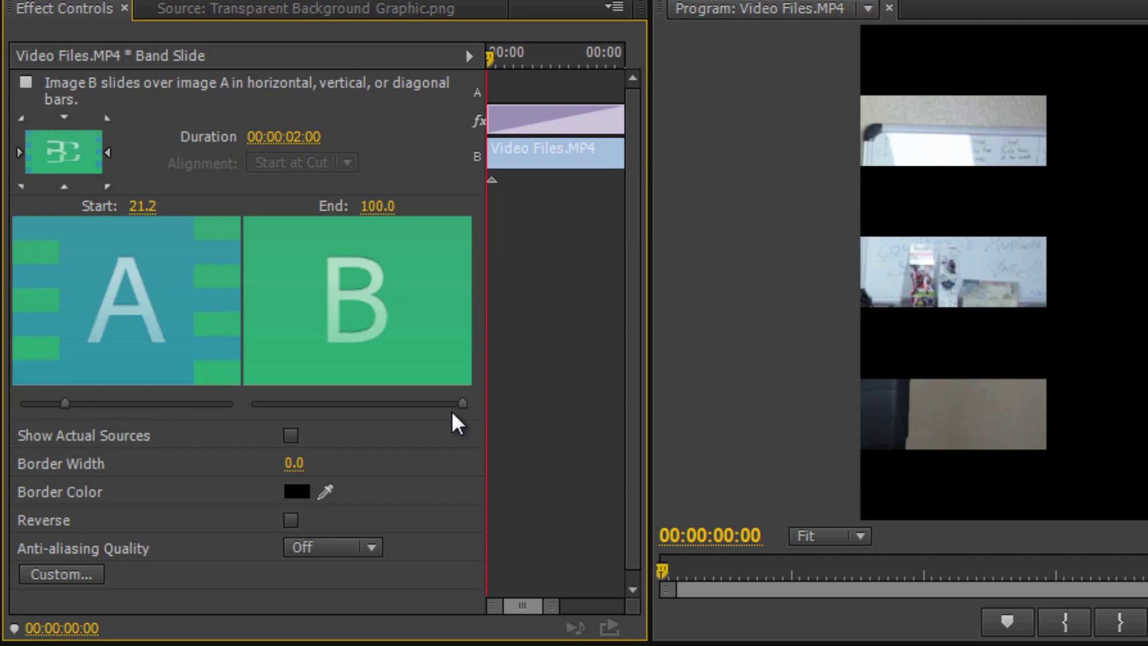
pyautogui.moveTo(463, 403); pyautogui.dragTo(407, 404)
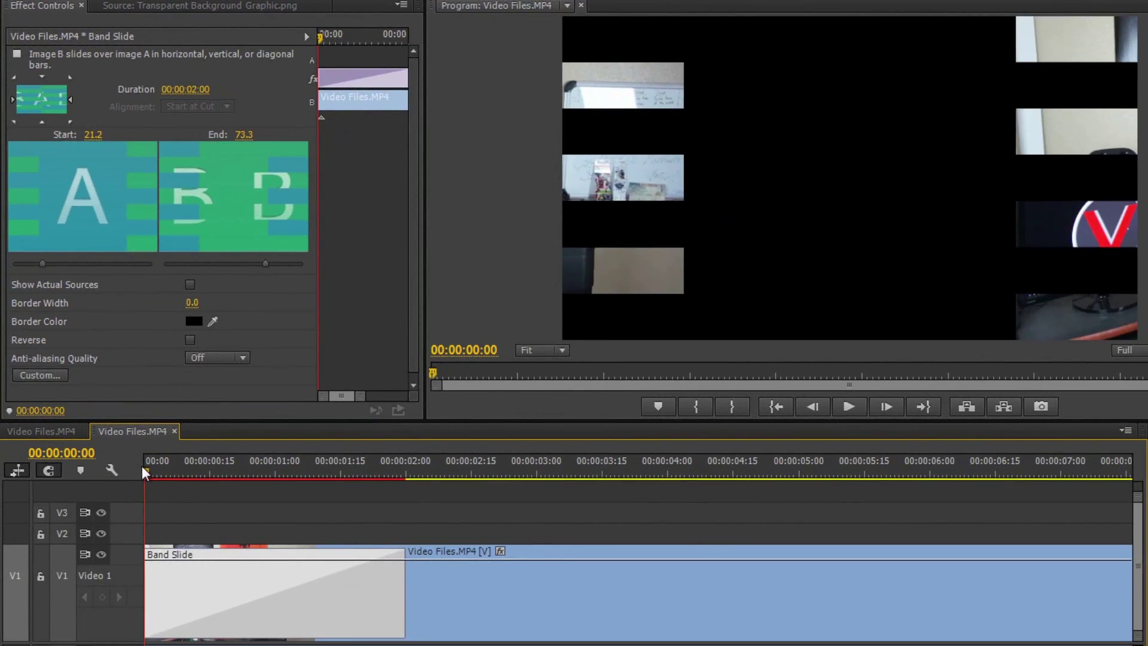
pyautogui.moveTo(186, 599); pyautogui.dragTo(158, 607)
pyautogui.moveTo(147, 473); pyautogui.dragTo(402, 503)
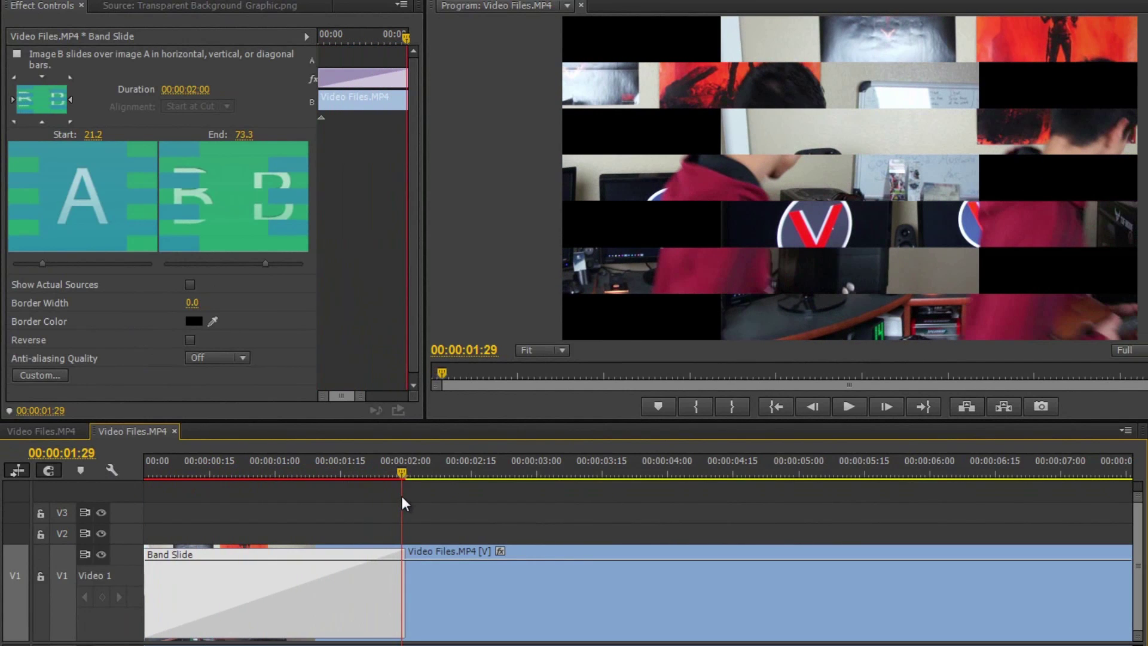
pyautogui.moveTo(413, 500); pyautogui.dragTo(390, 495)
# Step: Show the actual sources in the Band Slide settings, and set the transition's start to 29.1 and end to 100.0
pyautogui.moveTo(263, 264); pyautogui.dragTo(61, 268)
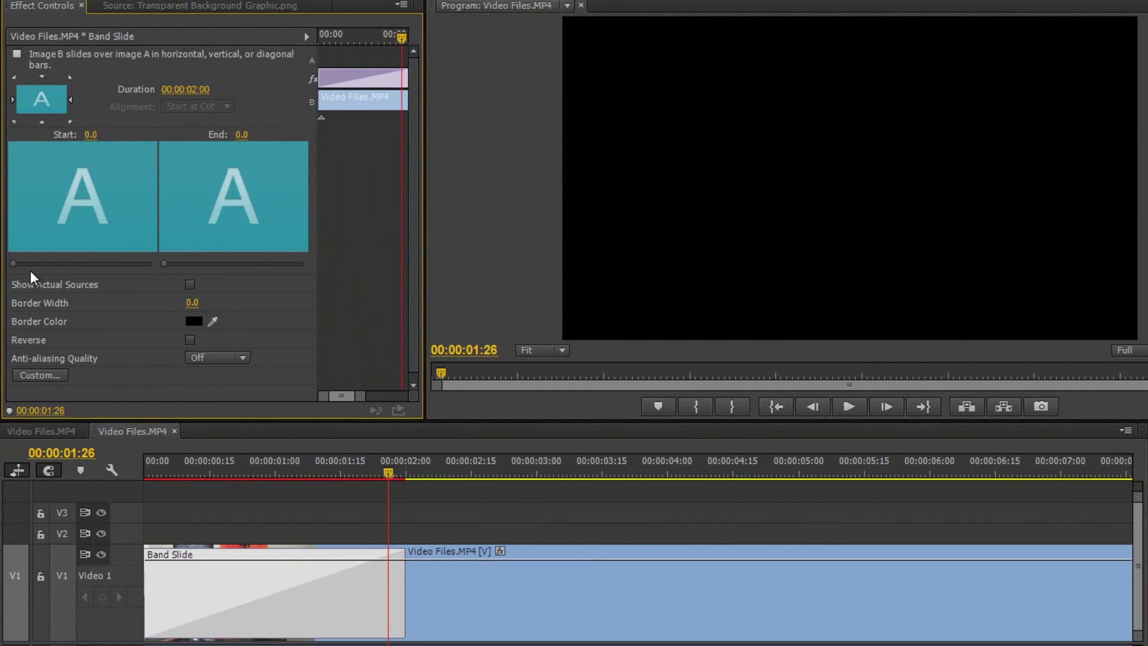
pyautogui.moveTo(326, 464); pyautogui.dragTo(226, 472)
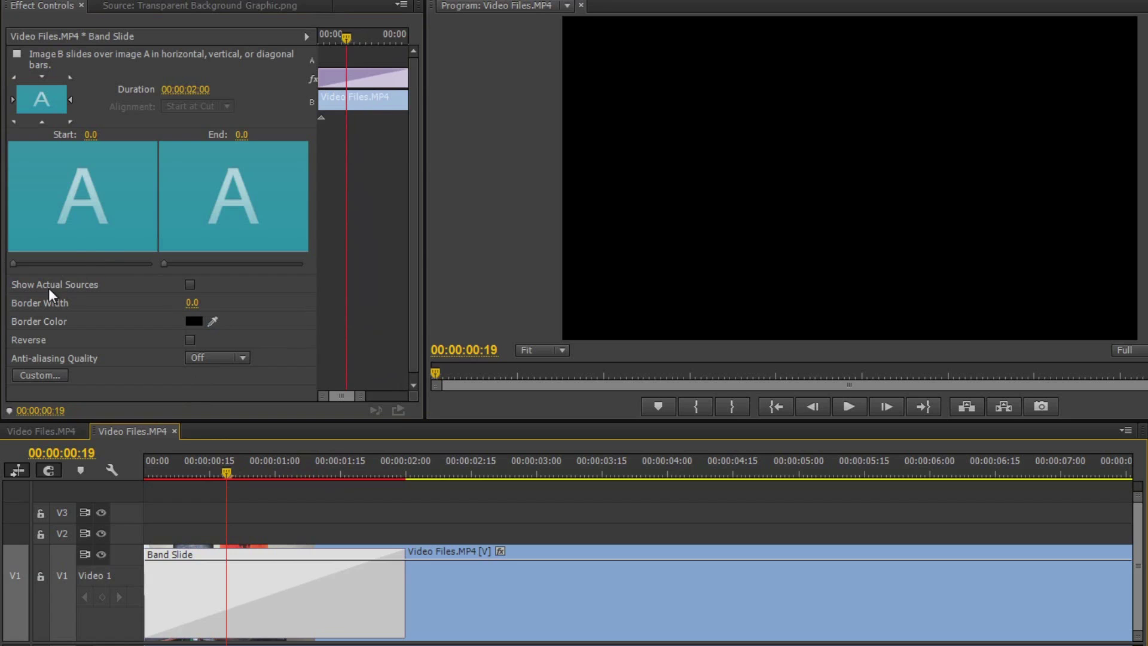
pyautogui.click(190, 284)
pyautogui.moveTo(13, 263); pyautogui.dragTo(54, 263)
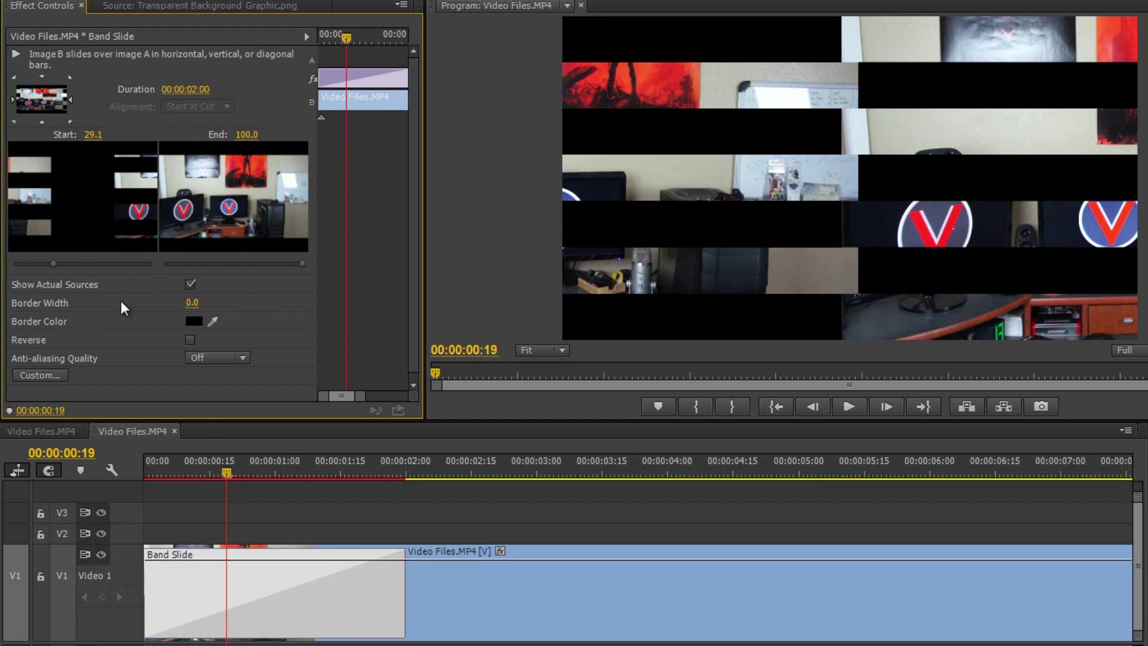
# Step: Try a border width of 24.3 on the Band Slide transition, scrub through it and reset the width to 0
pyautogui.moveTo(318, 307); pyautogui.dragTo(441, 327)
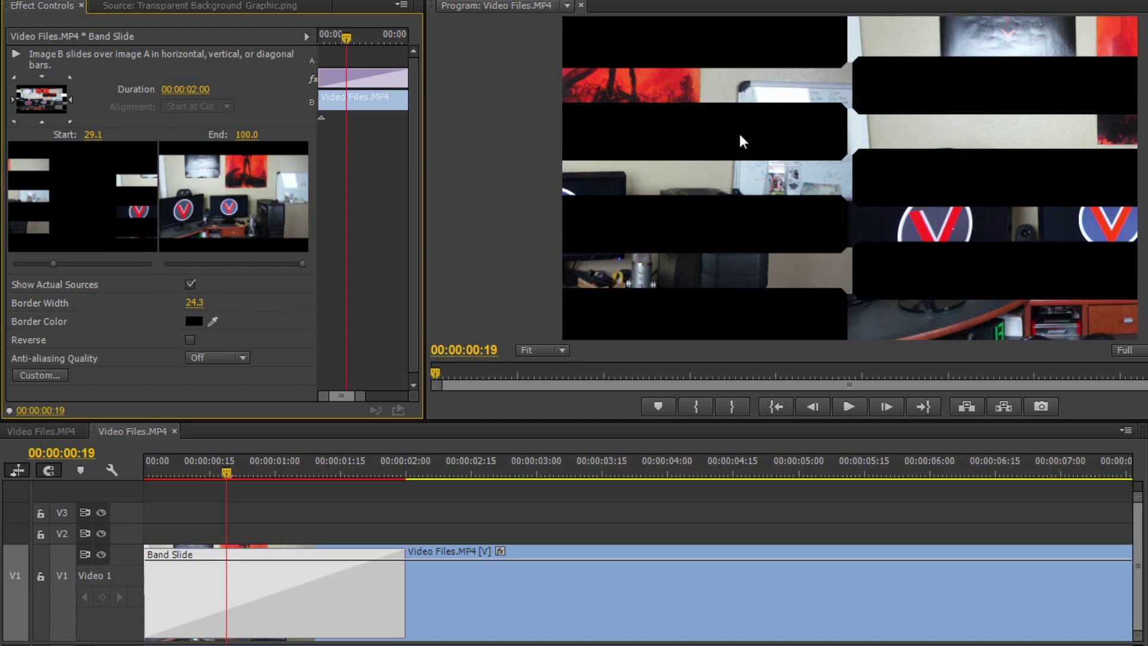
pyautogui.moveTo(221, 472); pyautogui.dragTo(397, 500)
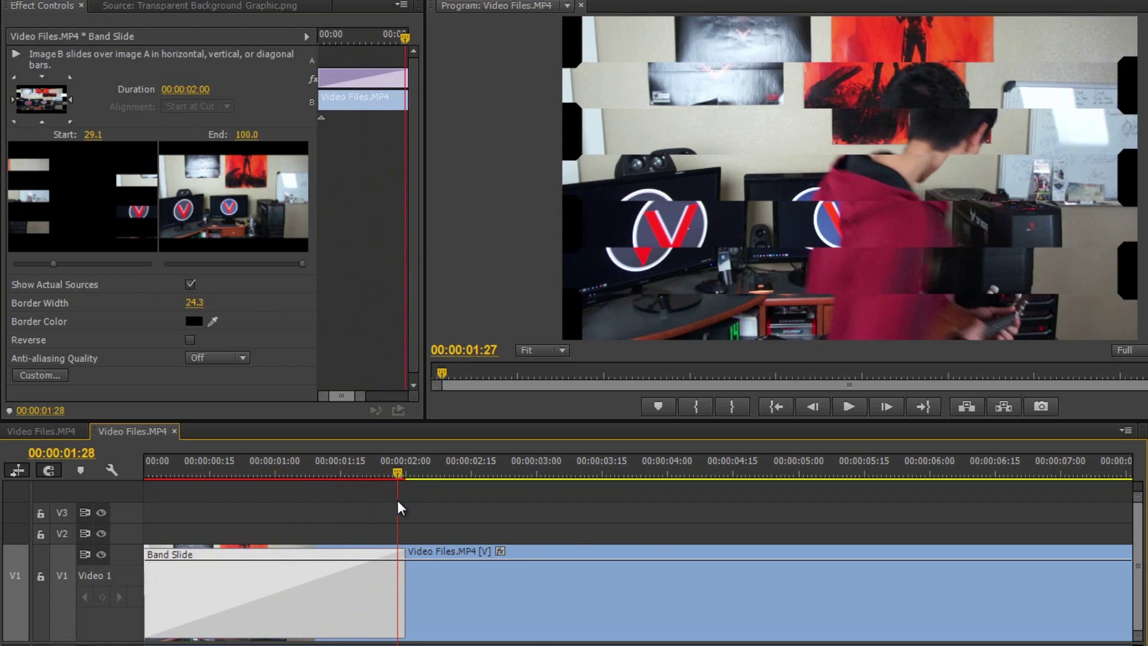
pyautogui.click(400, 478)
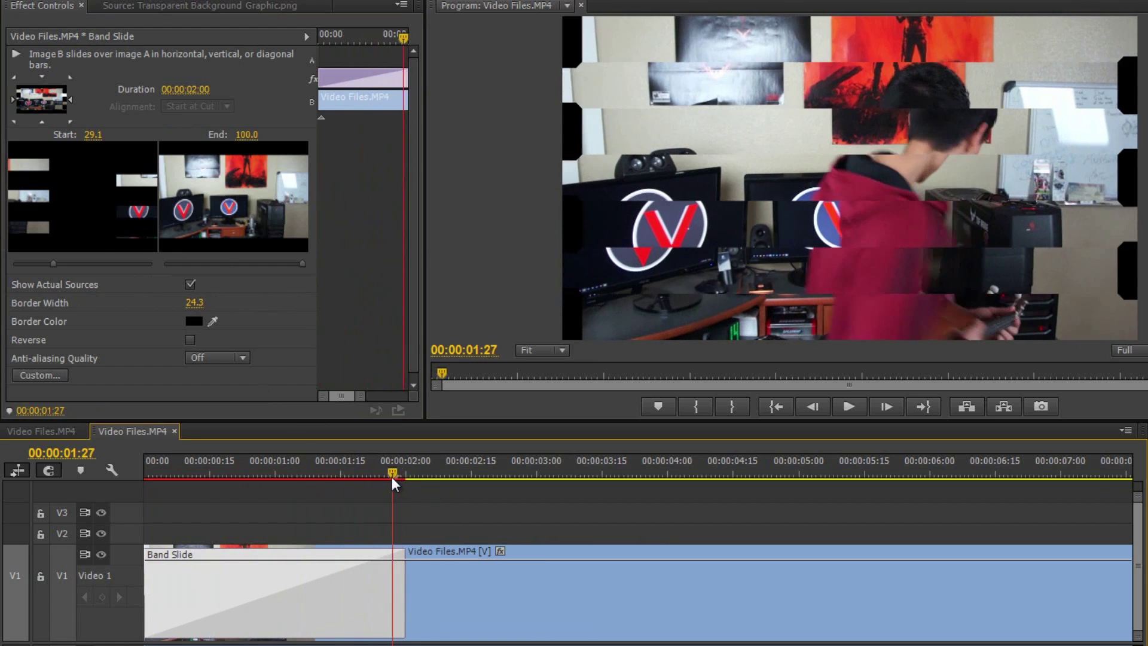
pyautogui.moveTo(405, 479); pyautogui.dragTo(144, 482)
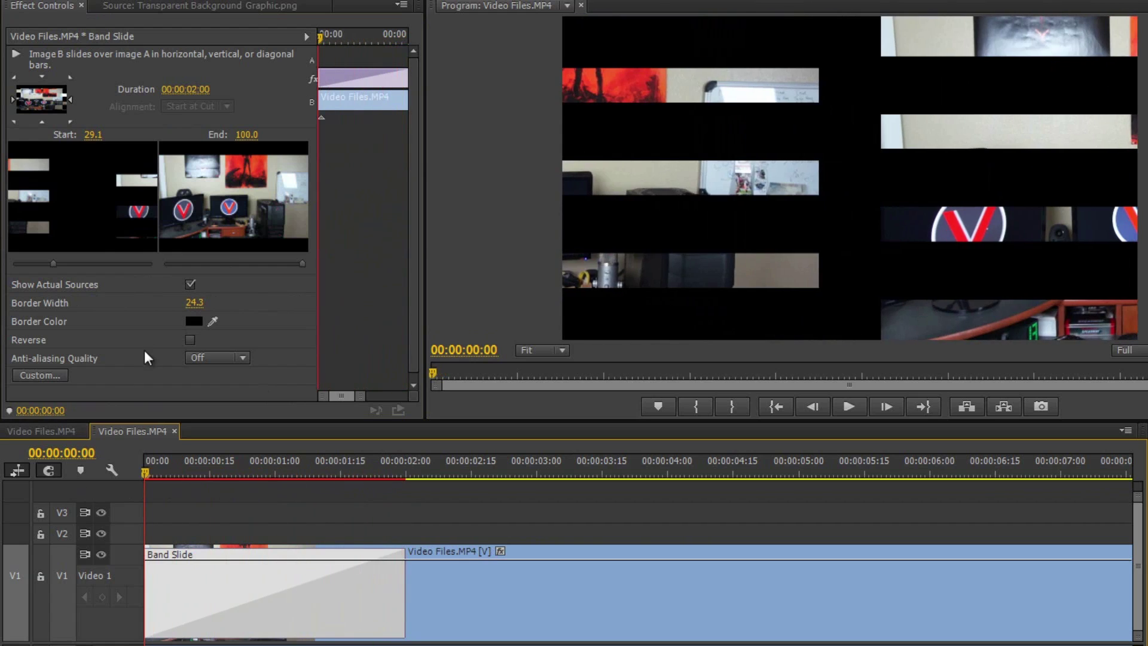
pyautogui.click(194, 303)
pyautogui.write('0')
pyautogui.press('Return')
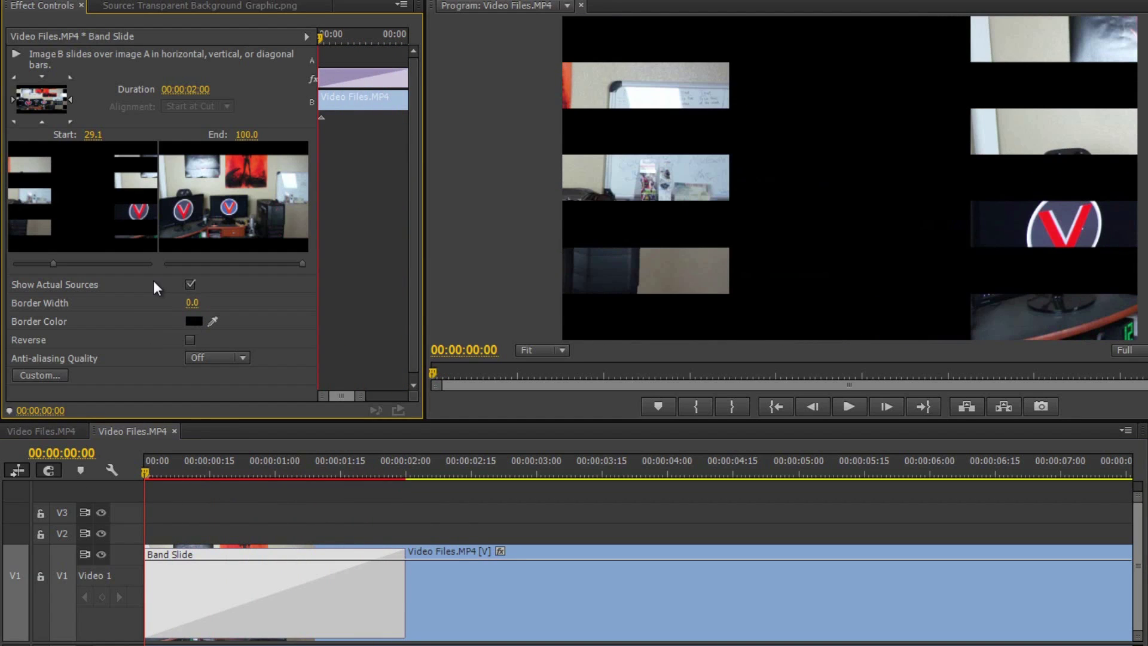
# Step: Give the Band Slide transition a red border with a width of 11.6
pyautogui.click(194, 322)
pyautogui.click(443, 505)
pyautogui.click(495, 512)
pyautogui.moveTo(297, 303); pyautogui.dragTo(302, 303)
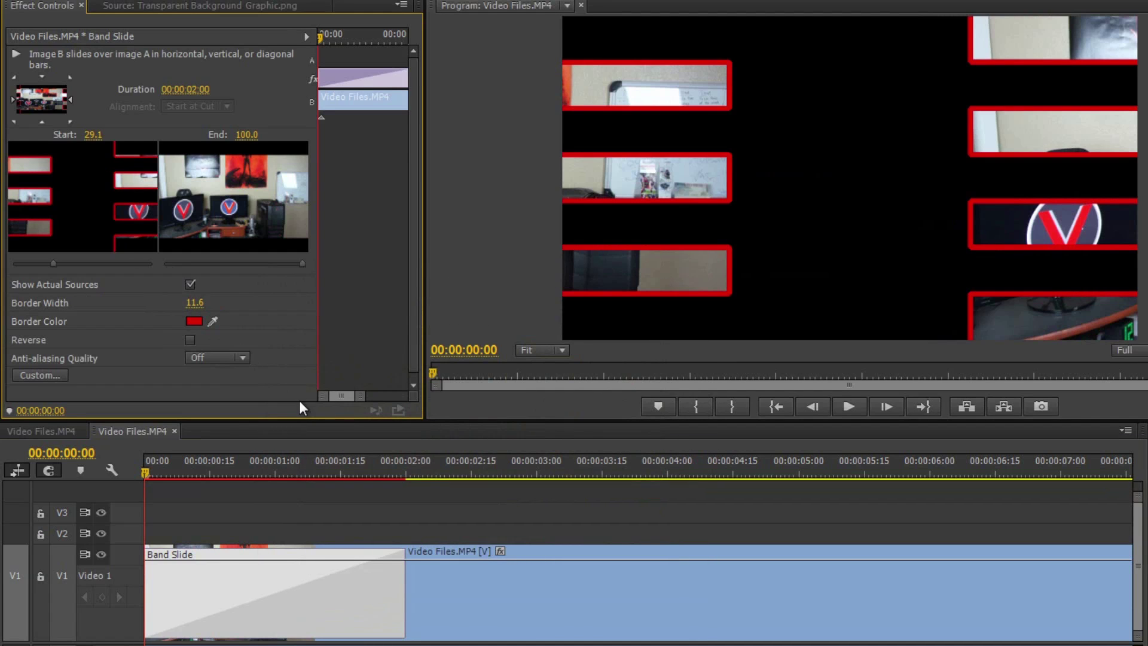
# Step: Sample the Band Slide border color with the eyedropper from the wall and then from the whiteboard in the preview
pyautogui.moveTo(197, 473); pyautogui.dragTo(301, 471)
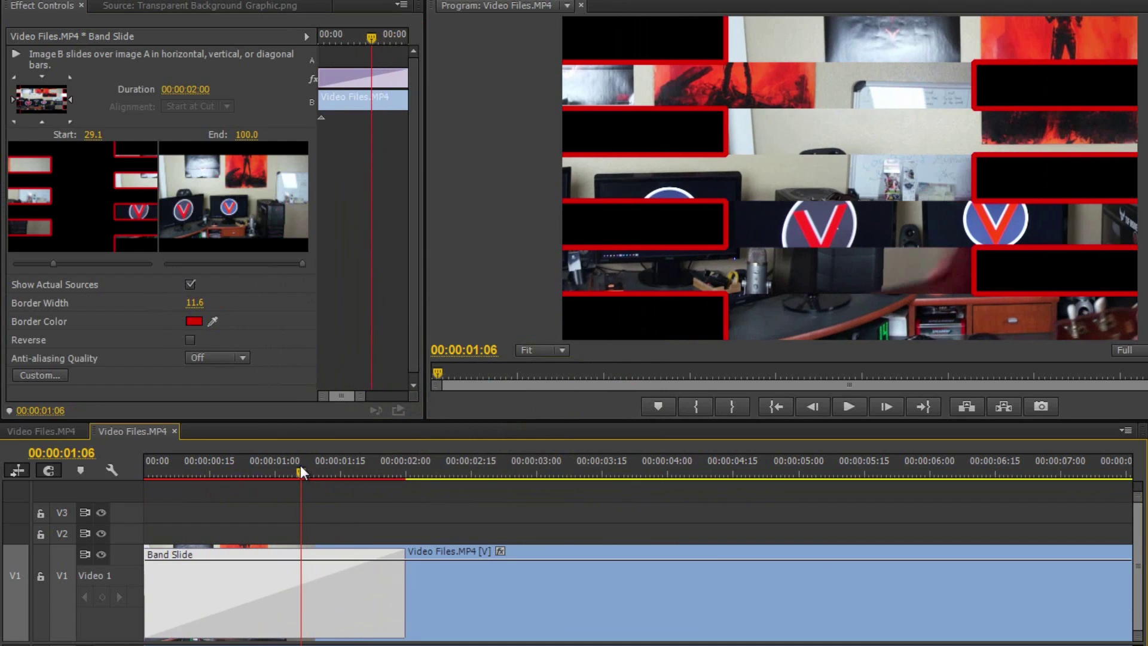
pyautogui.click(217, 319)
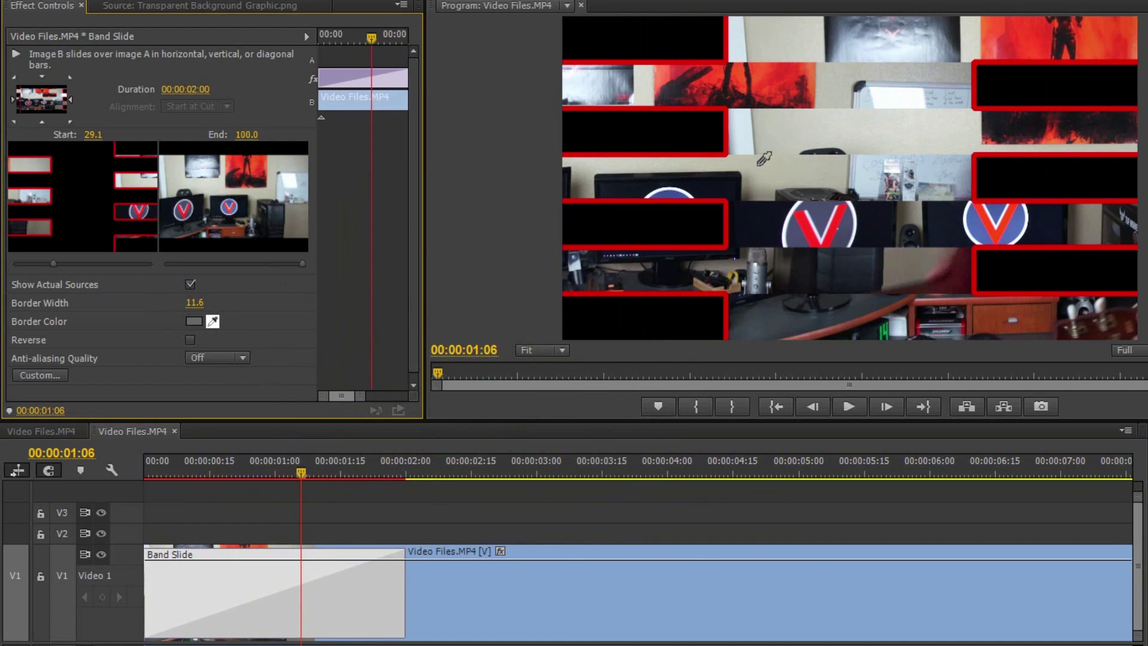
pyautogui.click(810, 177)
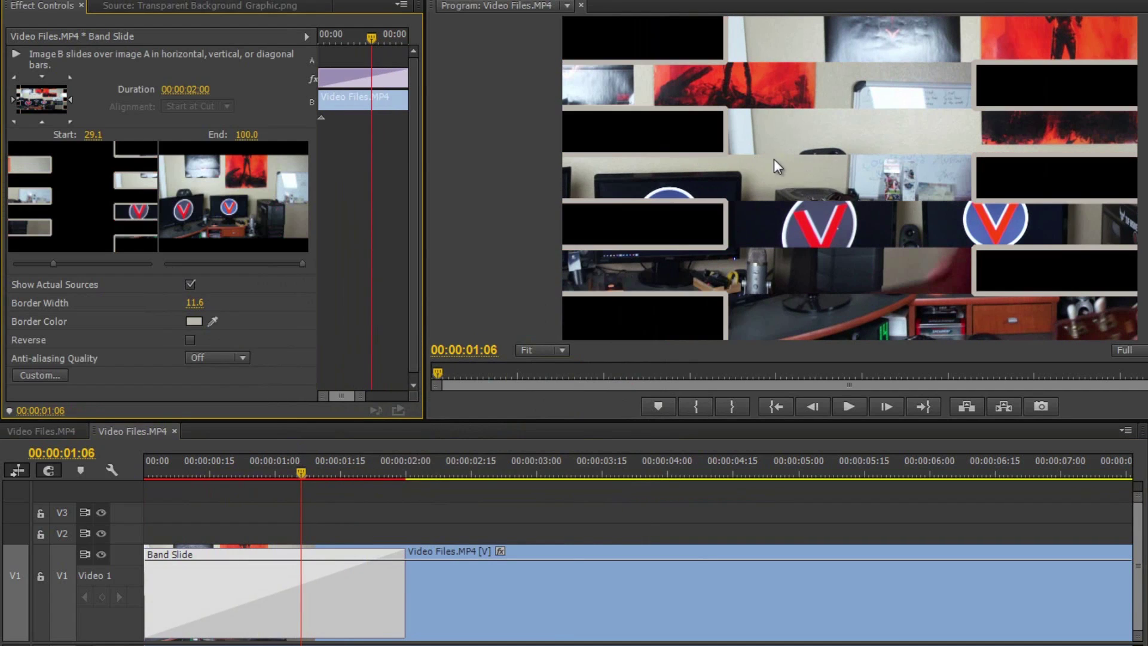
pyautogui.click(212, 321)
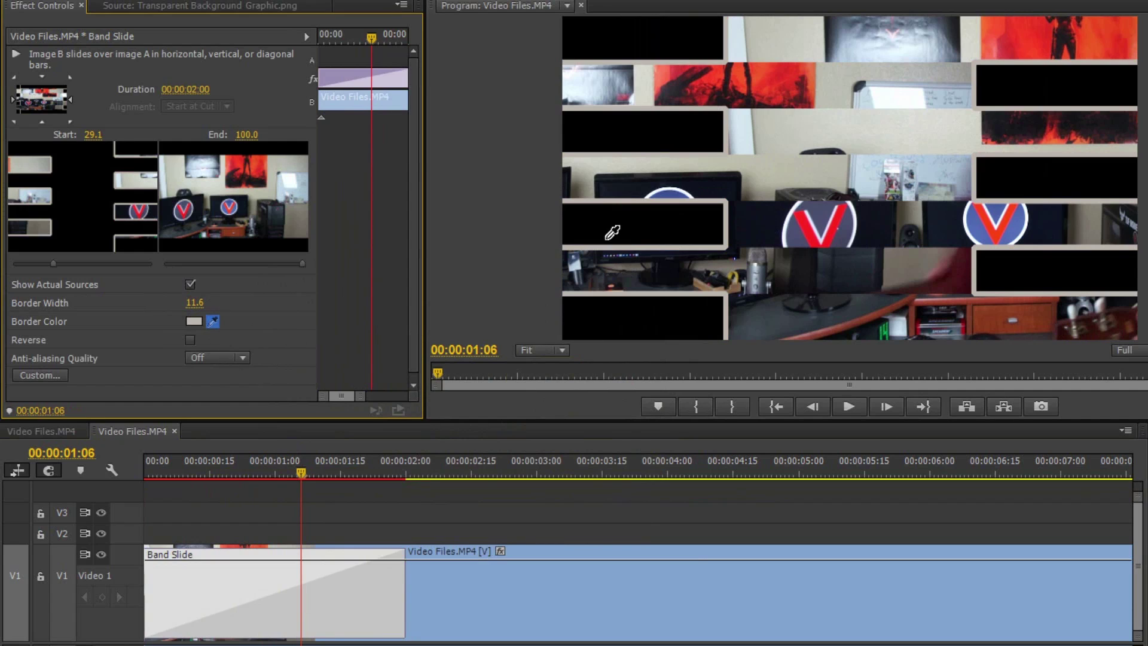
pyautogui.click(870, 178)
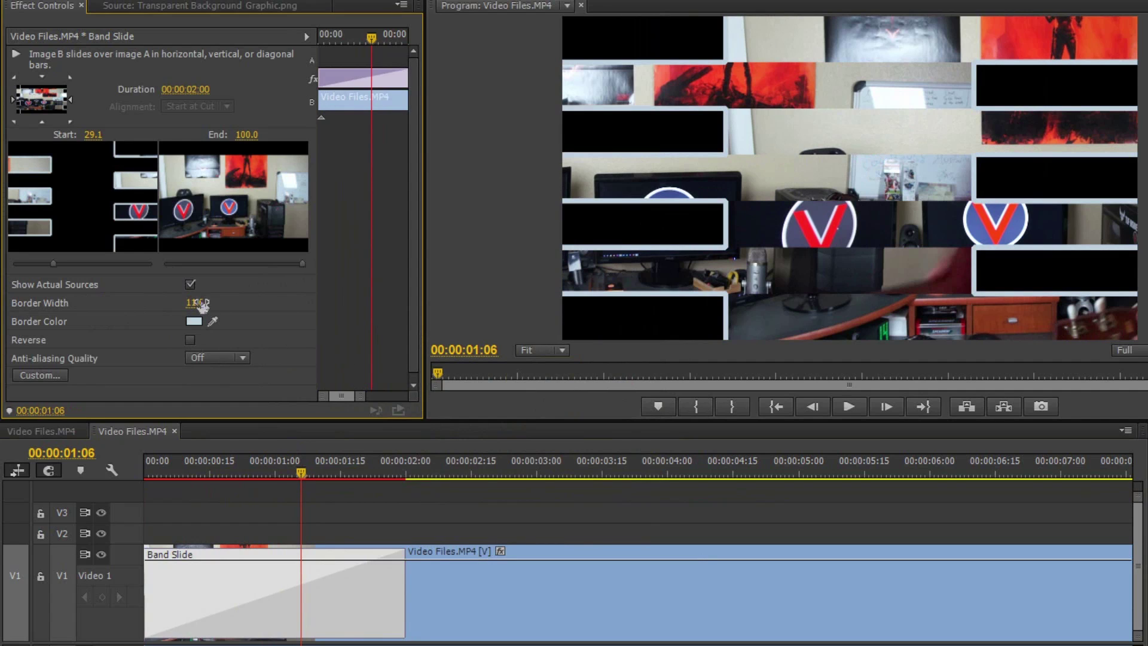
# Step: Set the Band Slide border width to 0 and reverse the transition, returning the playhead to the sequence start
pyautogui.write('0')
pyautogui.press('Return')
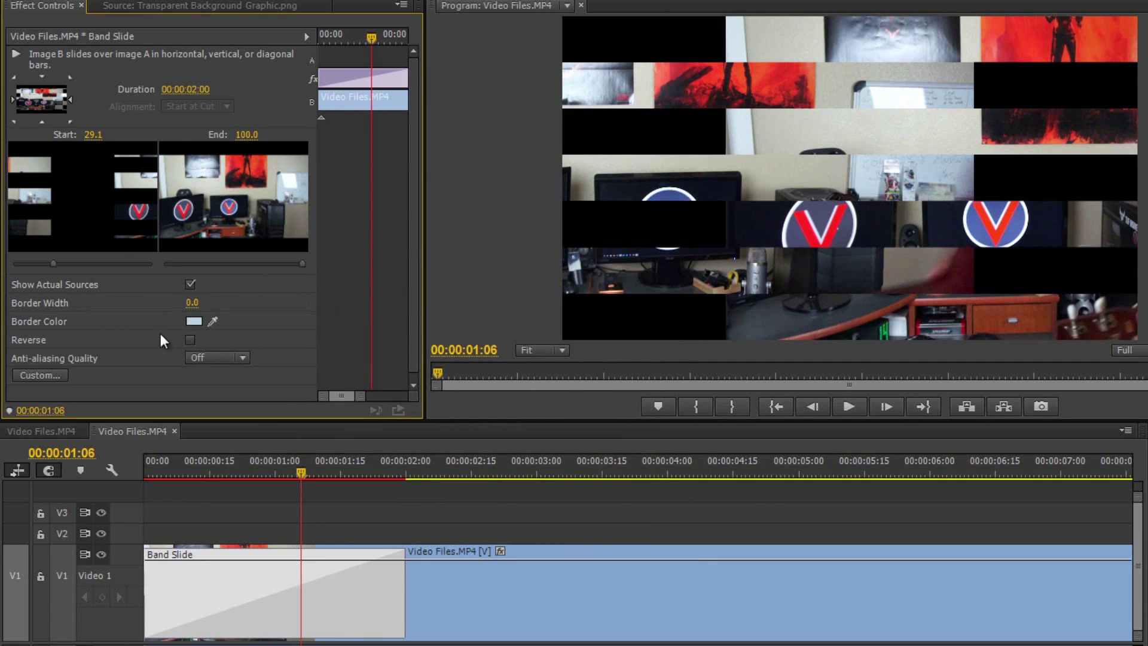
pyautogui.click(191, 340)
pyautogui.moveTo(295, 475); pyautogui.dragTo(138, 478)
# Step: Try the High and Low anti-aliasing qualities on the Band Slide transition and return the setting to Off
pyautogui.click(217, 358)
pyautogui.click(233, 435)
pyautogui.click(238, 358)
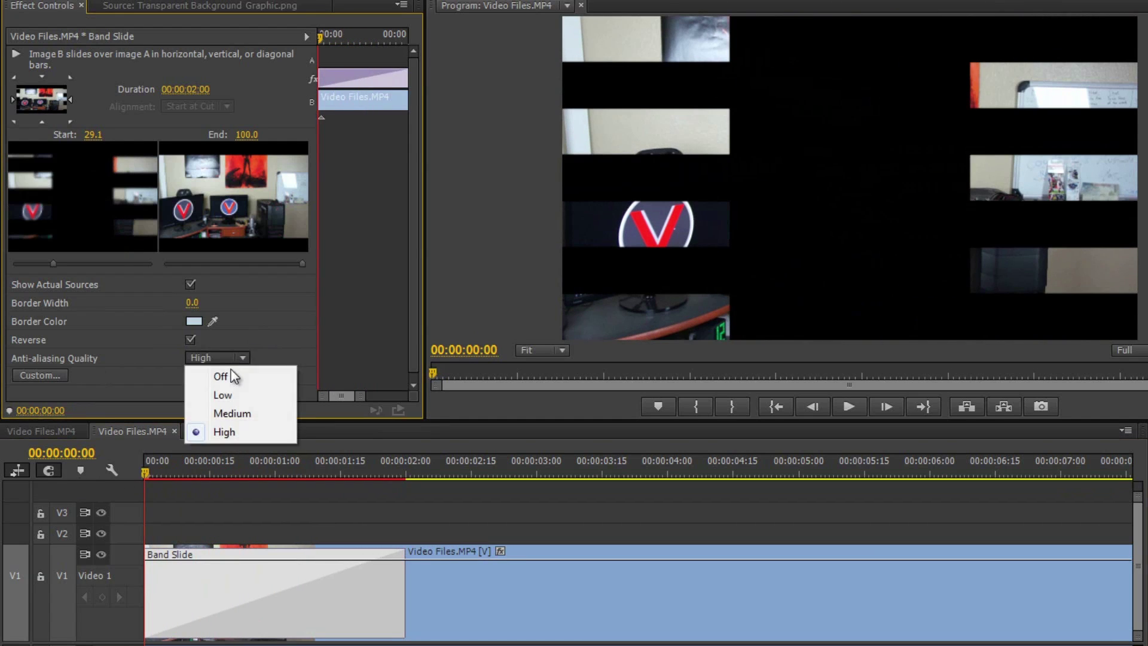
pyautogui.click(244, 397)
pyautogui.click(243, 358)
pyautogui.click(239, 374)
pyautogui.click(238, 357)
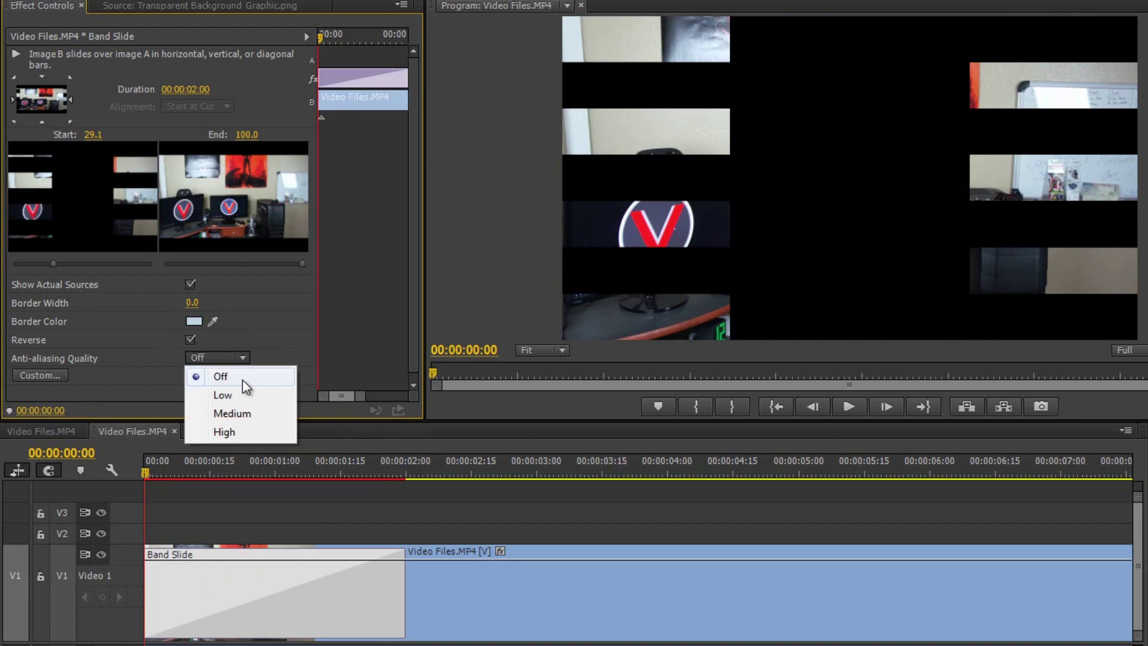
pyautogui.click(223, 432)
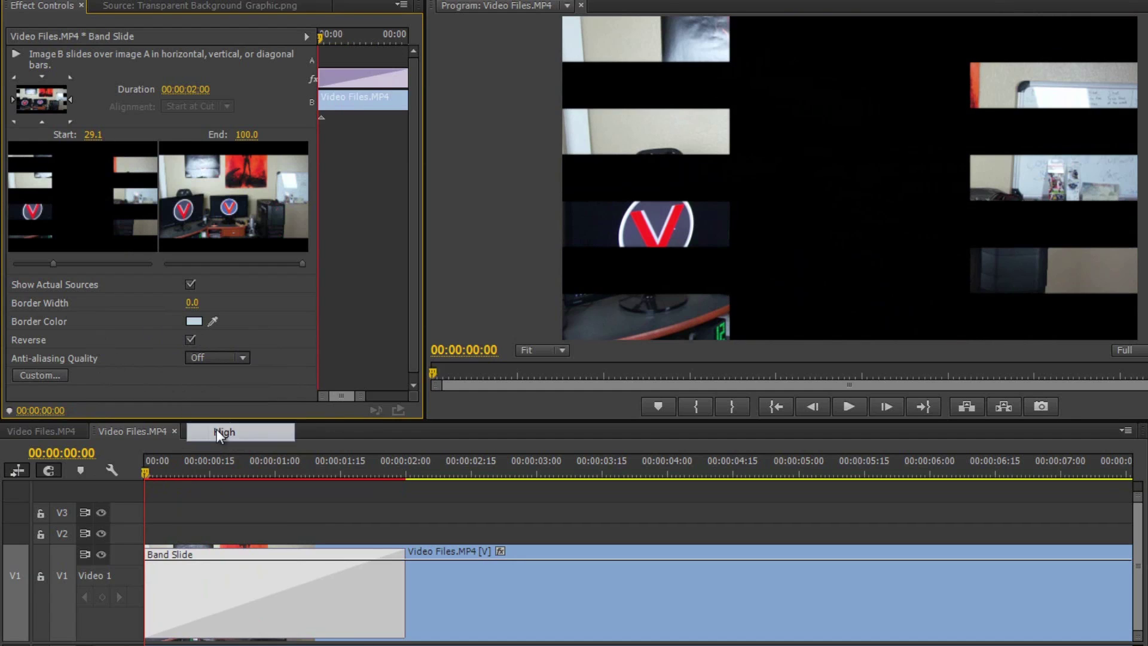
pyautogui.click(242, 358)
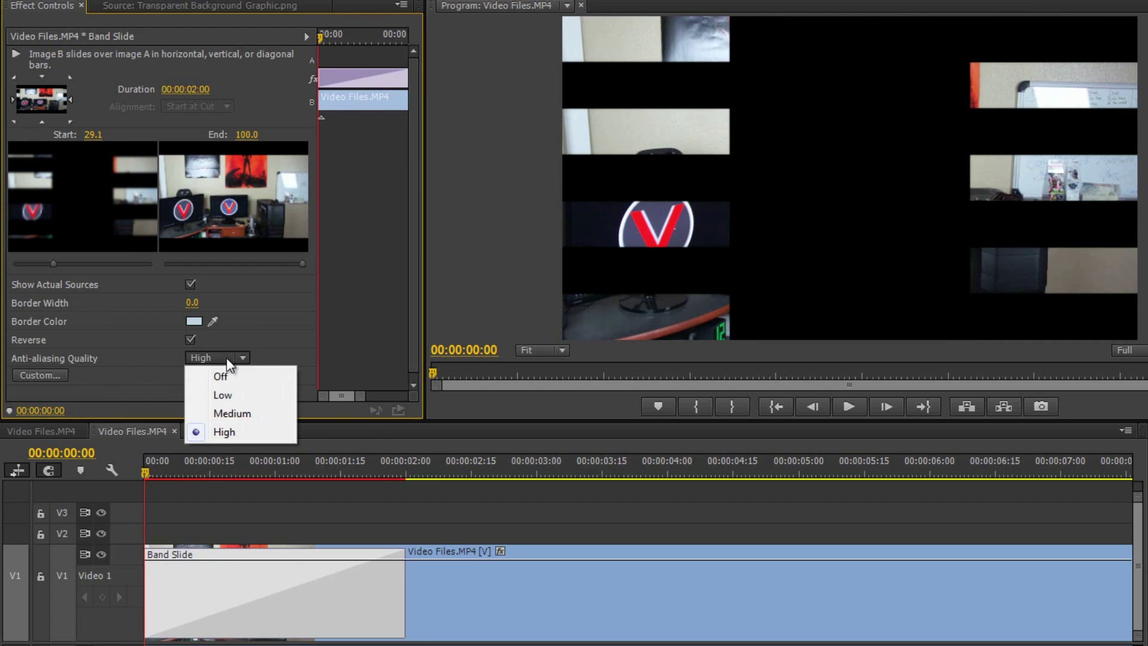
pyautogui.click(236, 374)
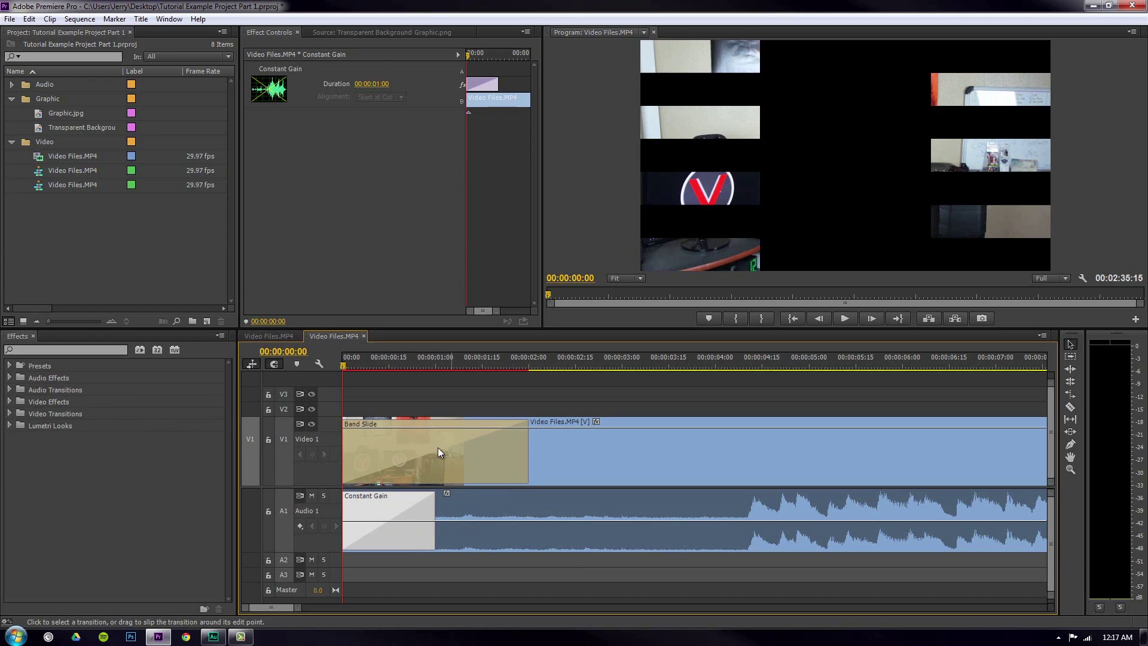
# Step: Apply the Brush Strokes effect from the Stylize group of video effects to the Video Files.MP4 clip
pyautogui.click(421, 473)
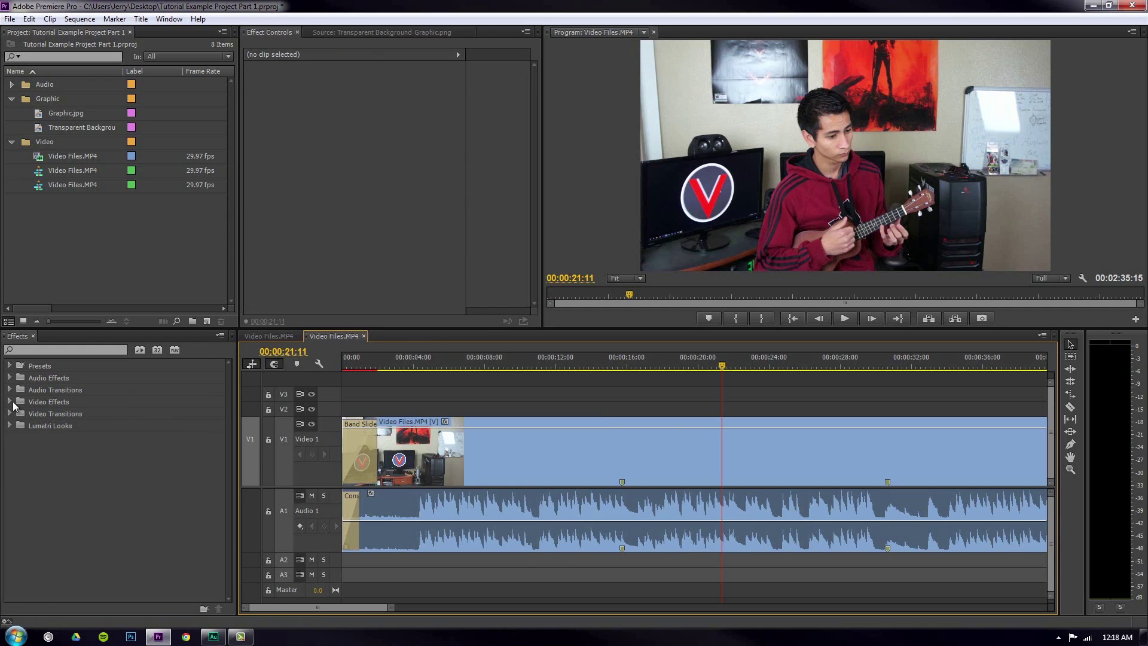
pyautogui.click(12, 402)
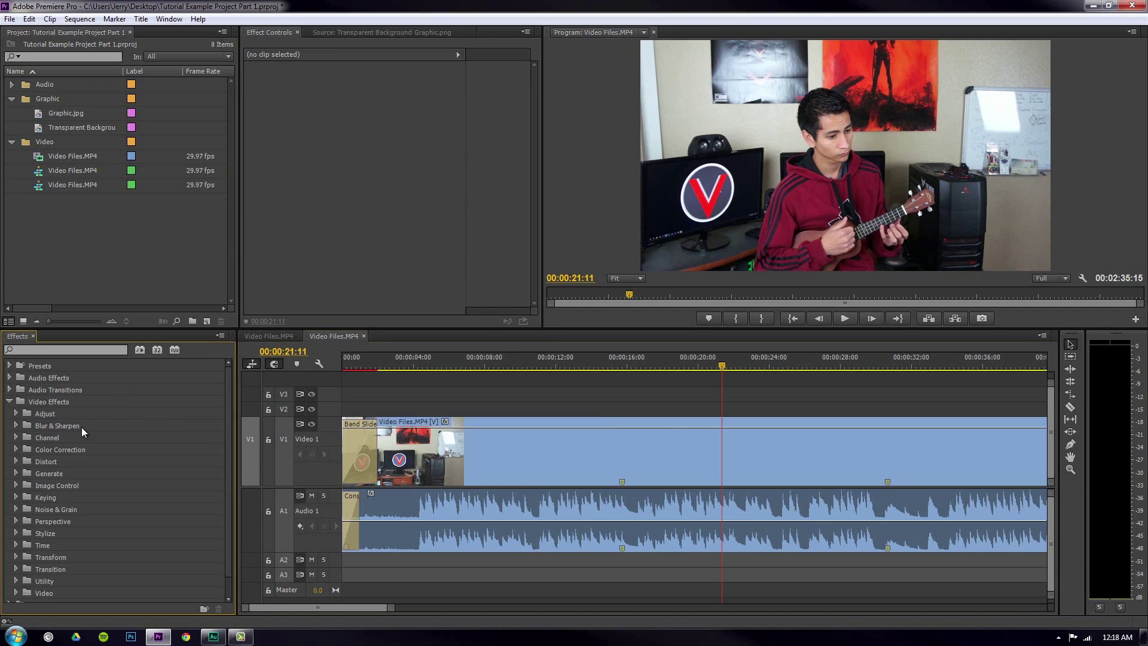
pyautogui.scroll(-1, 224, 428)
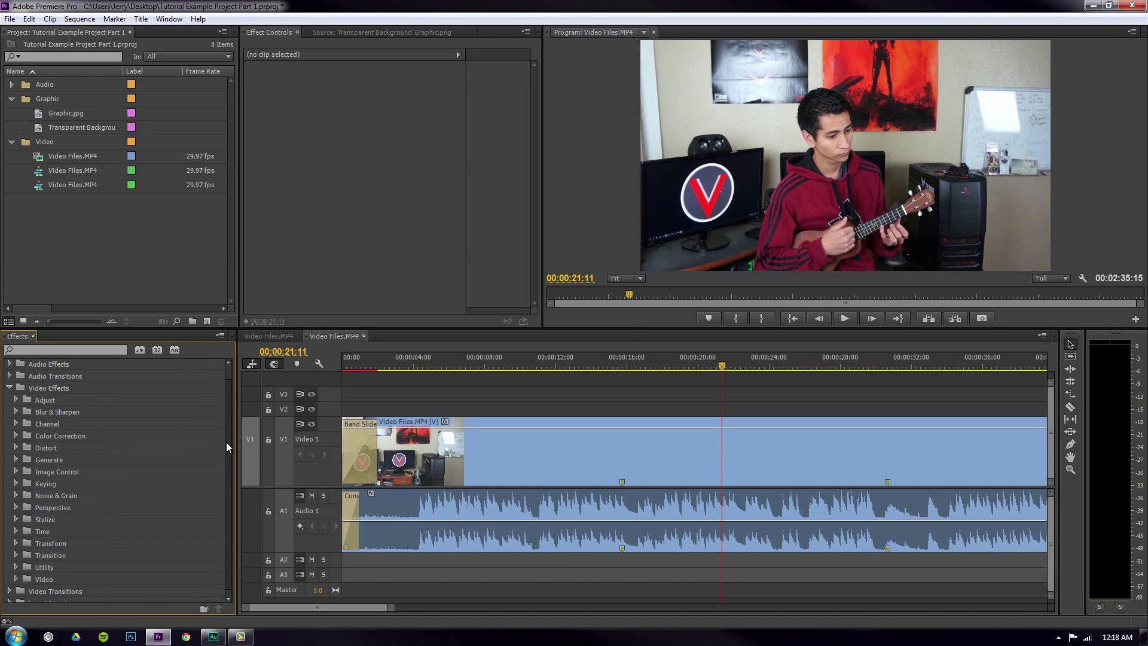
pyautogui.click(674, 367)
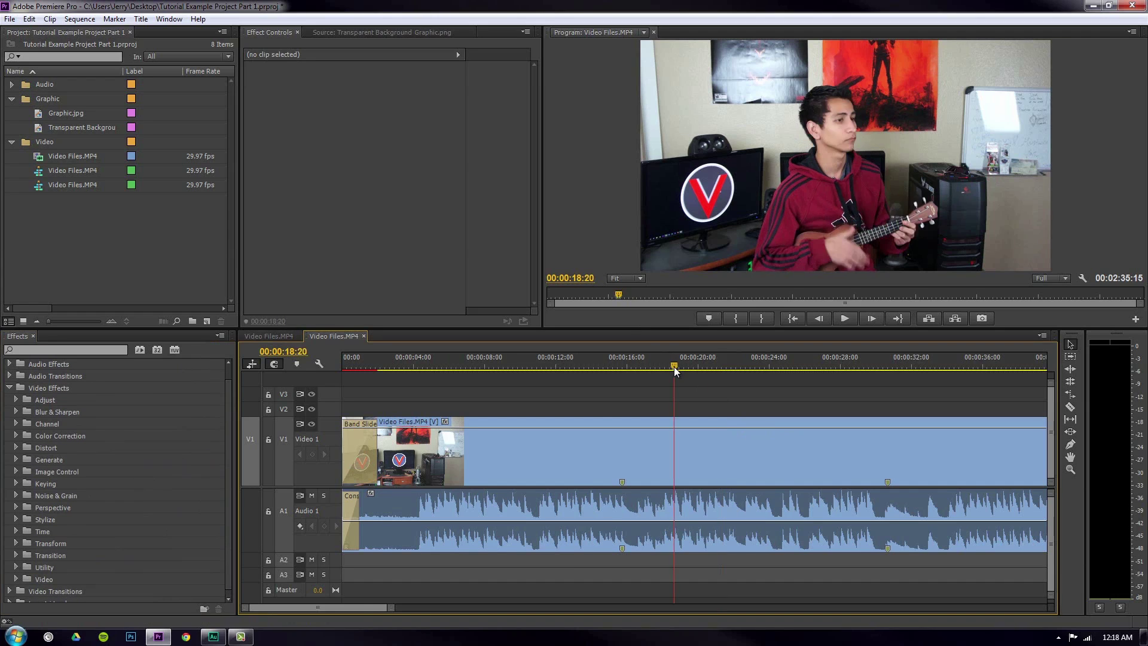
pyautogui.scroll(-5, 719, 463)
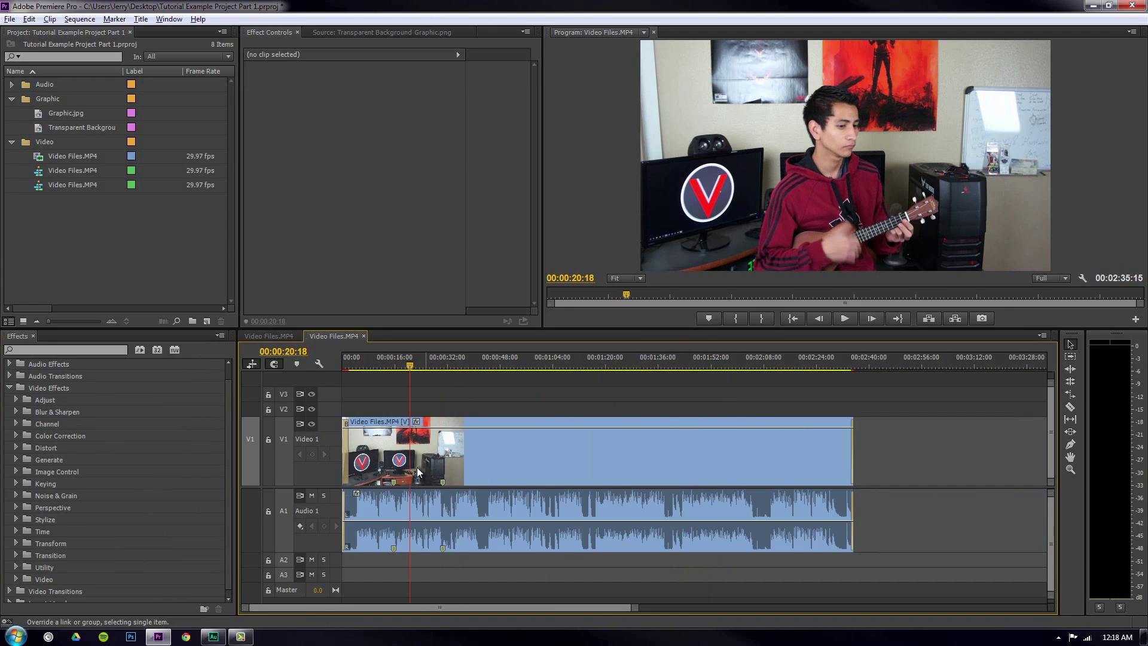
pyautogui.click(15, 519)
pyautogui.moveTo(228, 474); pyautogui.dragTo(225, 538)
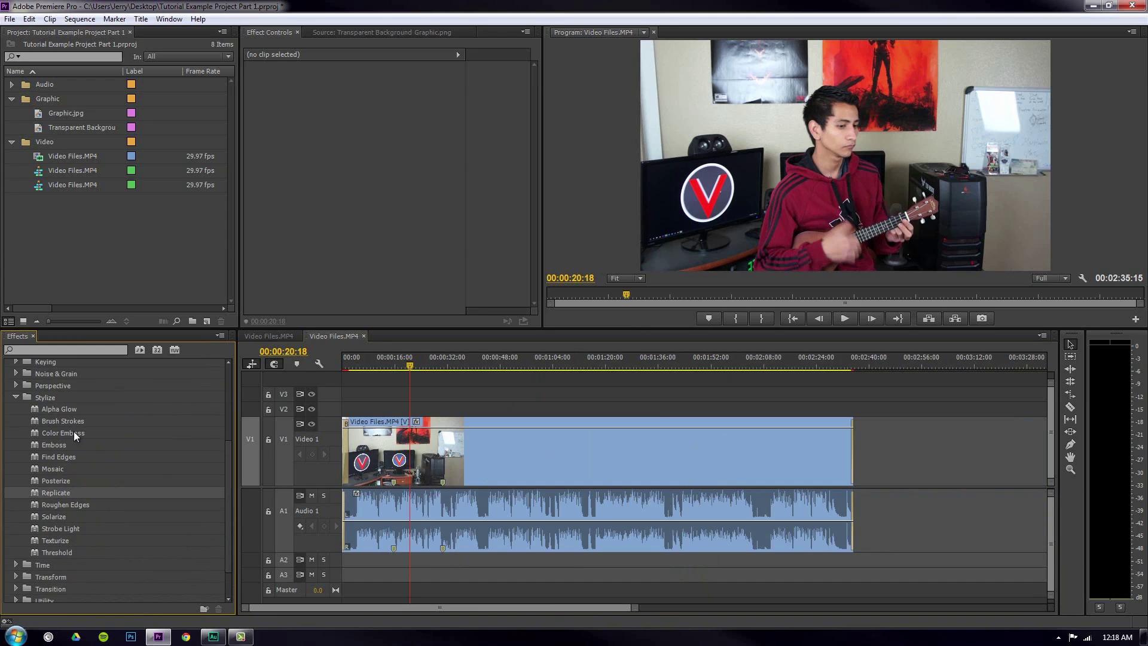
pyautogui.click(74, 431)
pyautogui.click(113, 422)
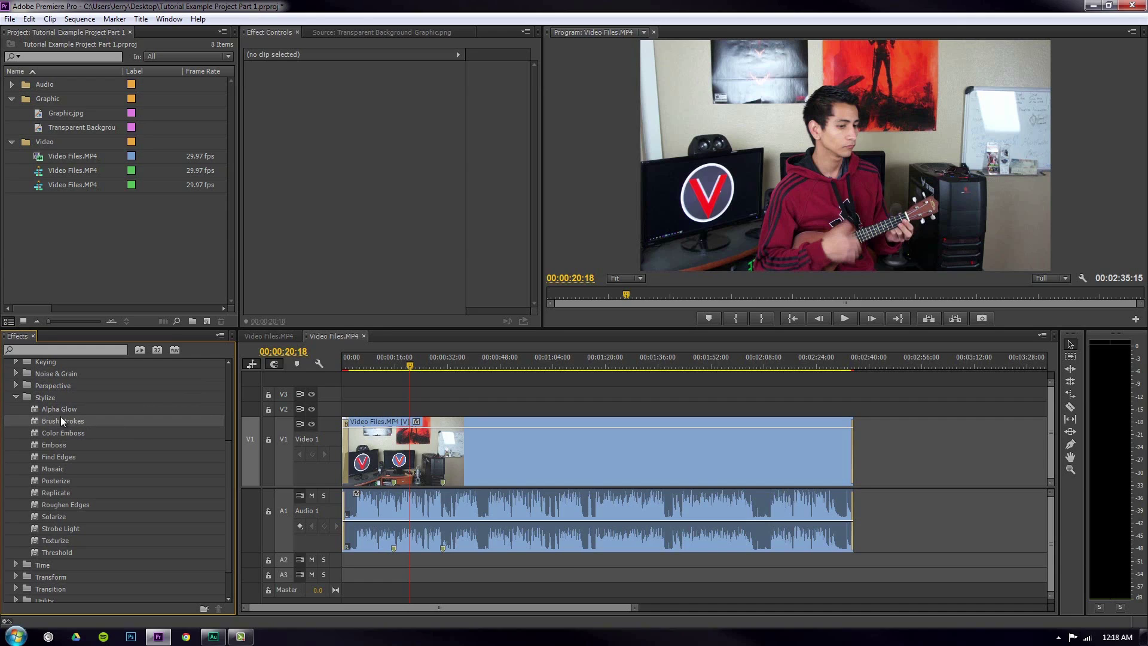
pyautogui.moveTo(66, 425)
pyautogui.mouseDown()
pyautogui.moveTo(434, 454)
pyautogui.moveTo(550, 424)
pyautogui.moveTo(554, 458)
pyautogui.mouseUp()
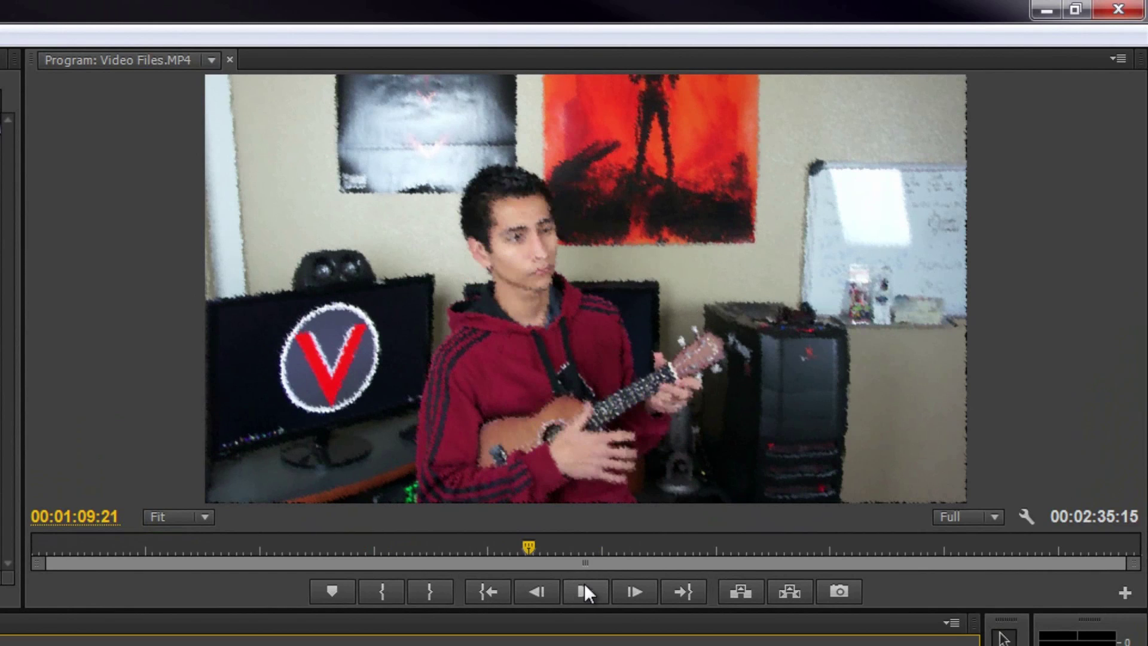
# Step: Play and scrub through the clip around the one-minute mark to preview the Brush Strokes effect
pyautogui.click(586, 584)
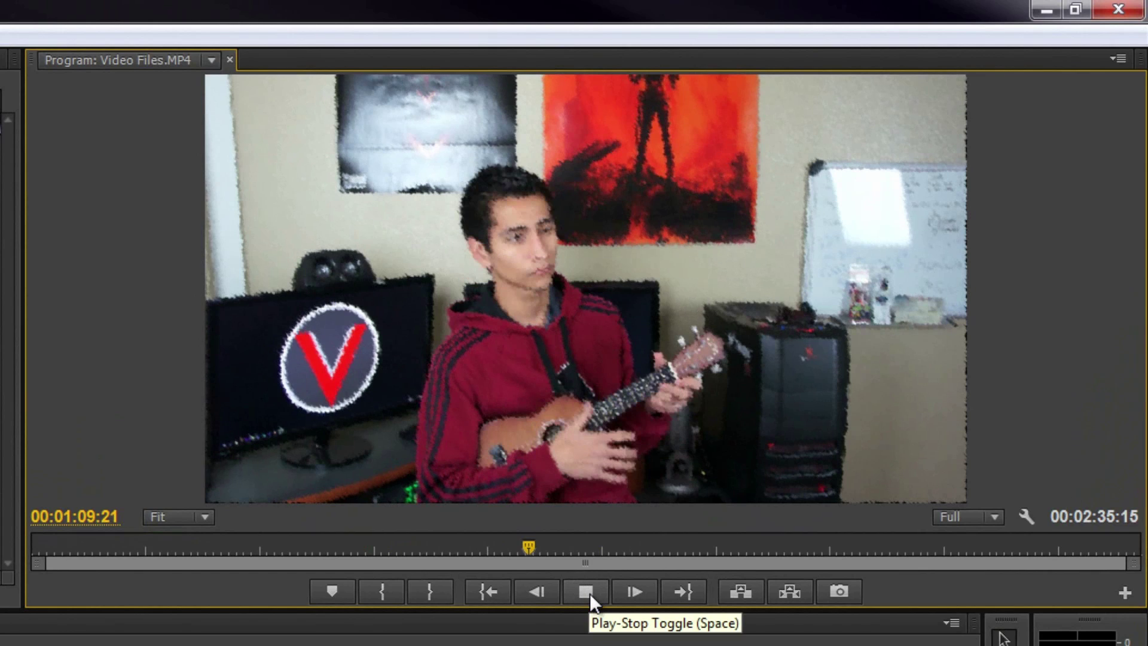
pyautogui.click(591, 594)
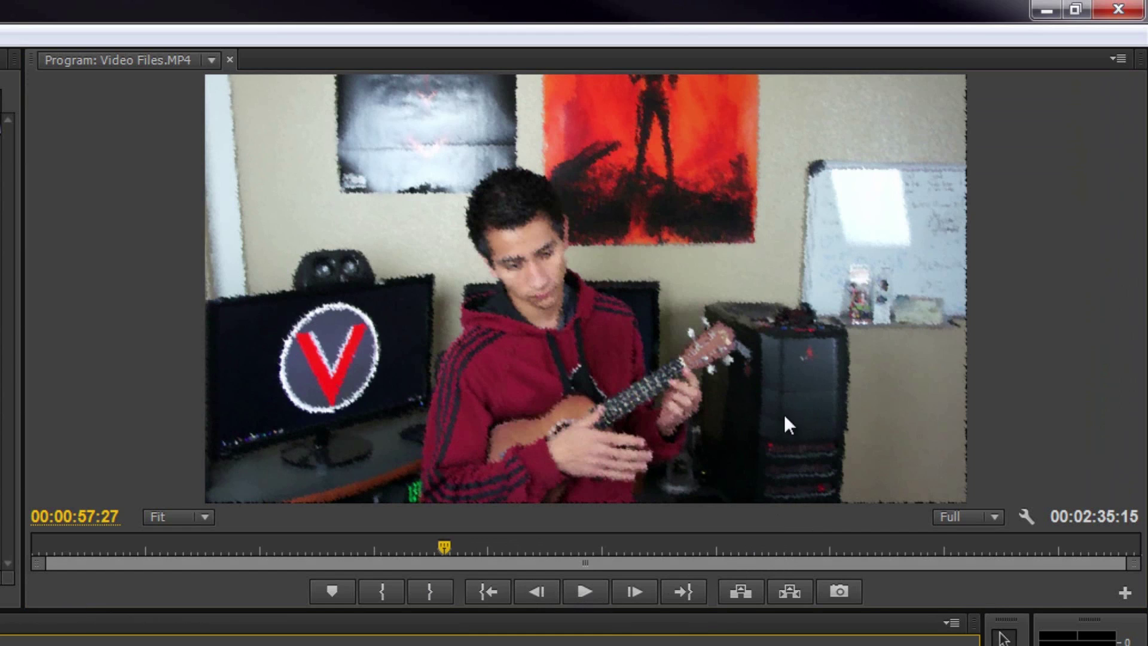
pyautogui.click(788, 353)
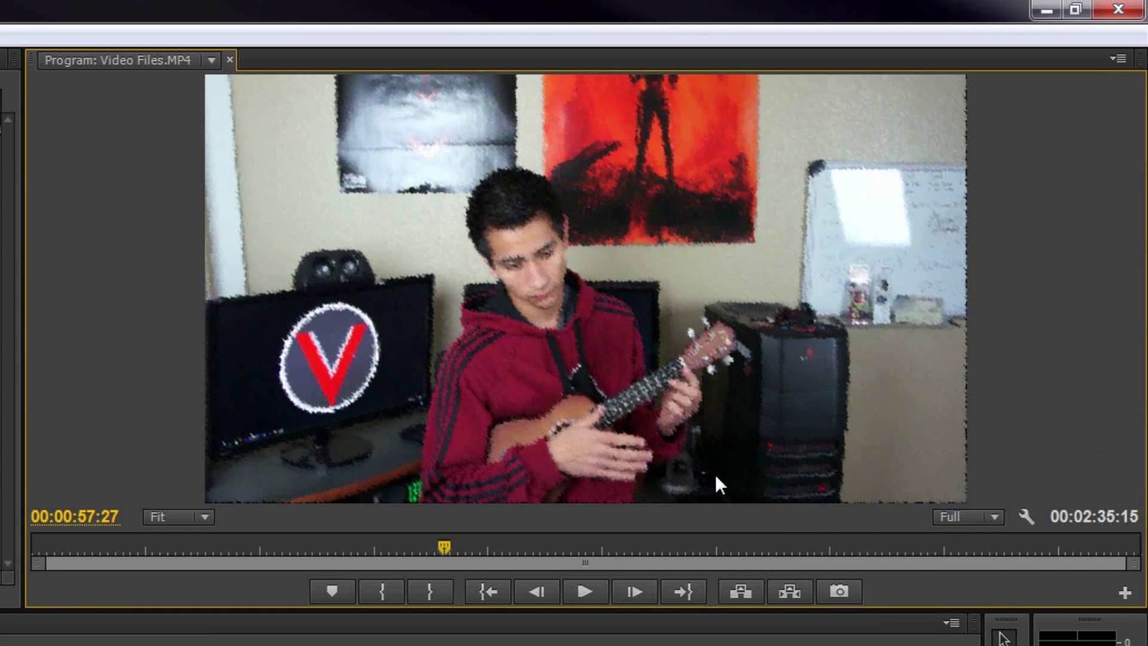
pyautogui.click(574, 583)
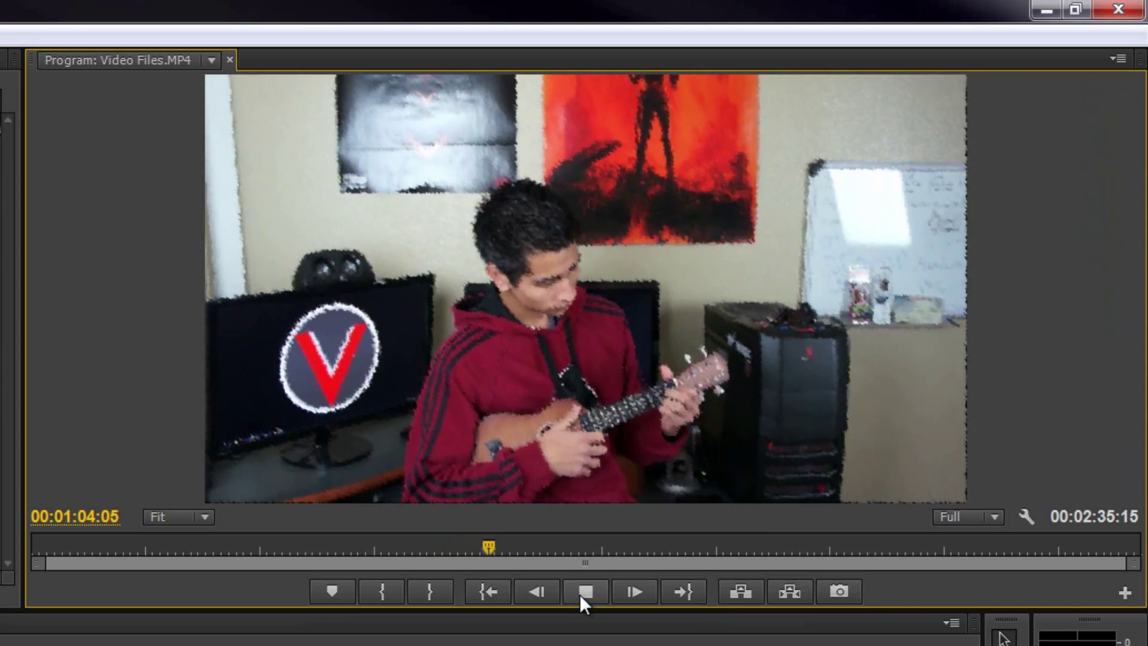
pyautogui.click(579, 593)
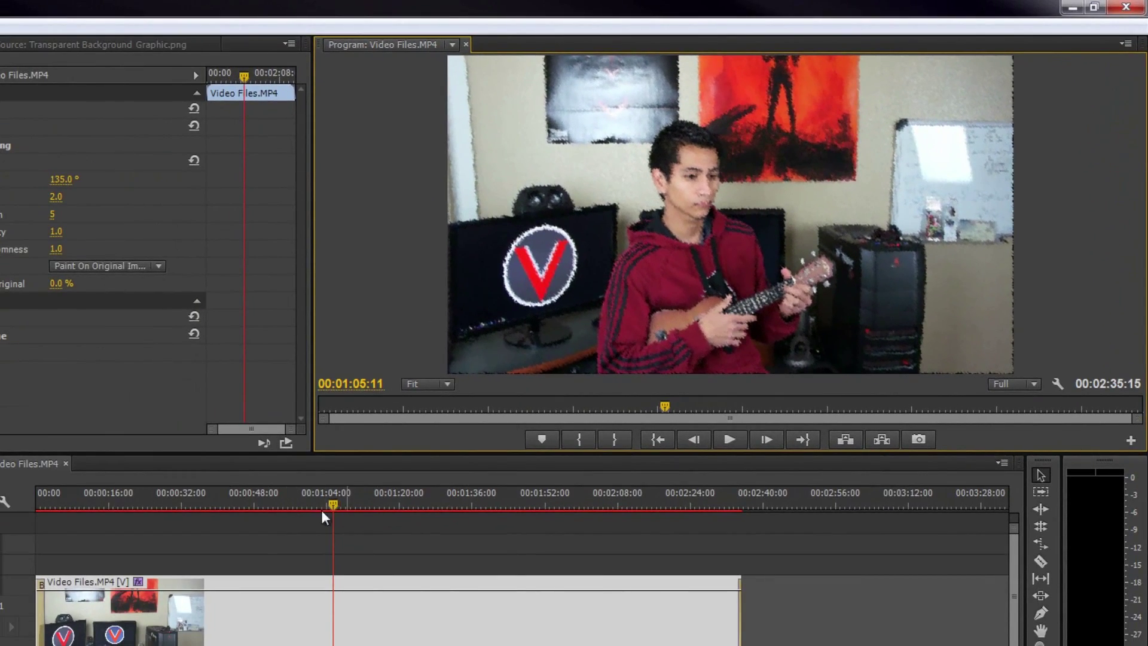
pyautogui.moveTo(331, 506); pyautogui.dragTo(338, 507)
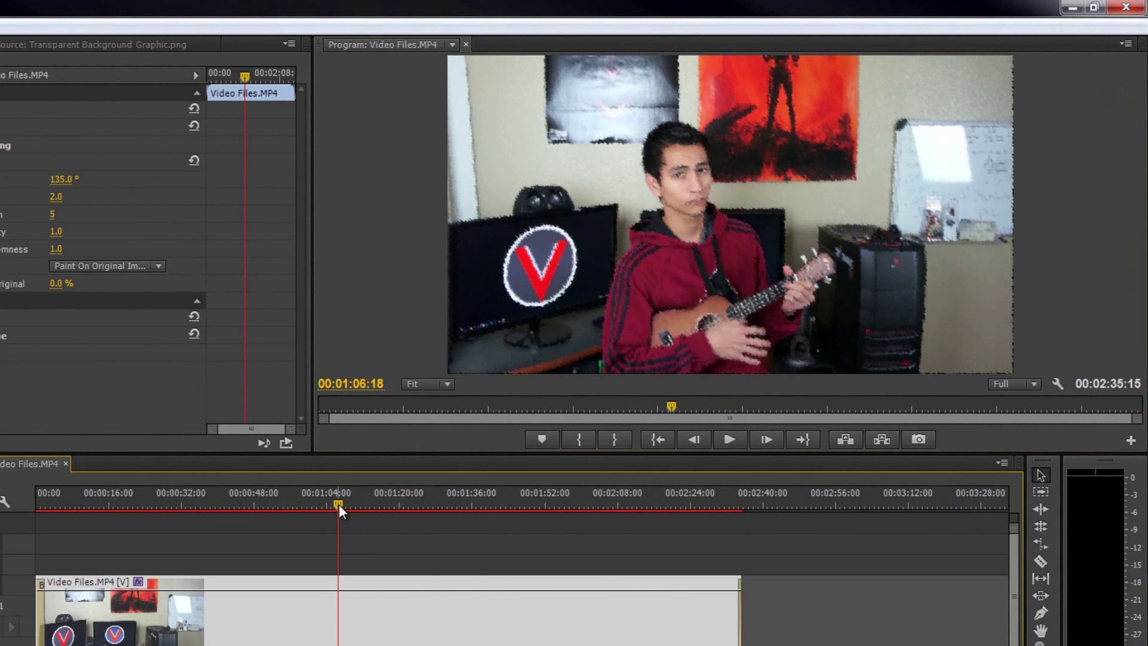
pyautogui.moveTo(339, 504); pyautogui.dragTo(316, 516)
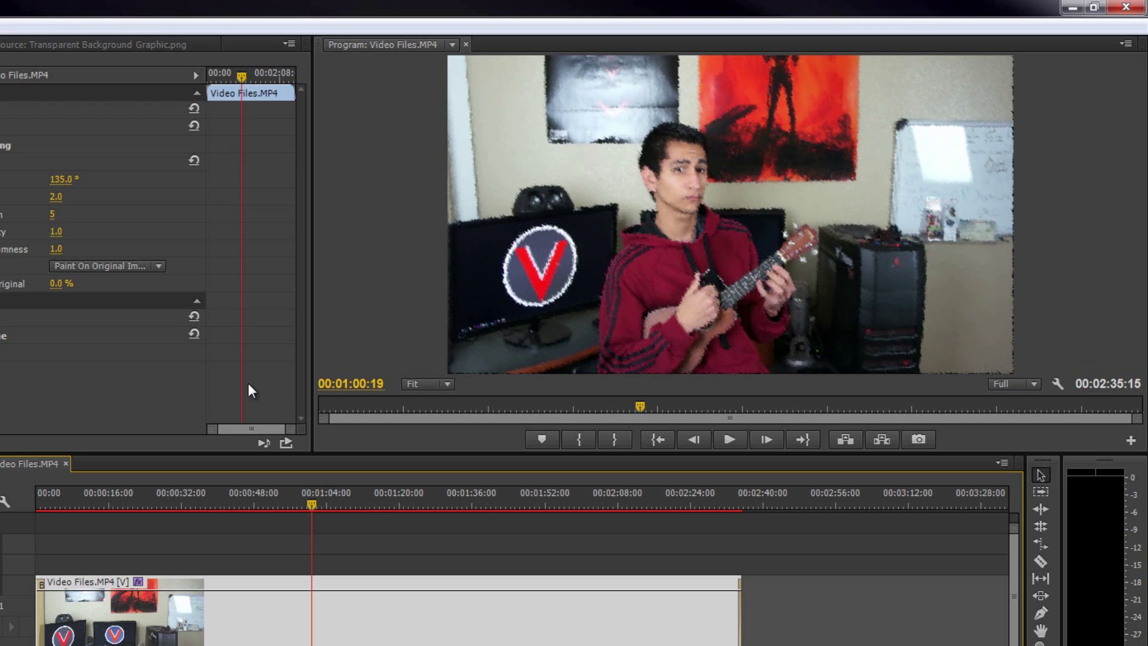
# Step: Start rendering video previews for the full-length sequence and cancel the render
pyautogui.click(304, 527)
pyautogui.moveTo(307, 504); pyautogui.dragTo(317, 500)
pyautogui.press('Return')
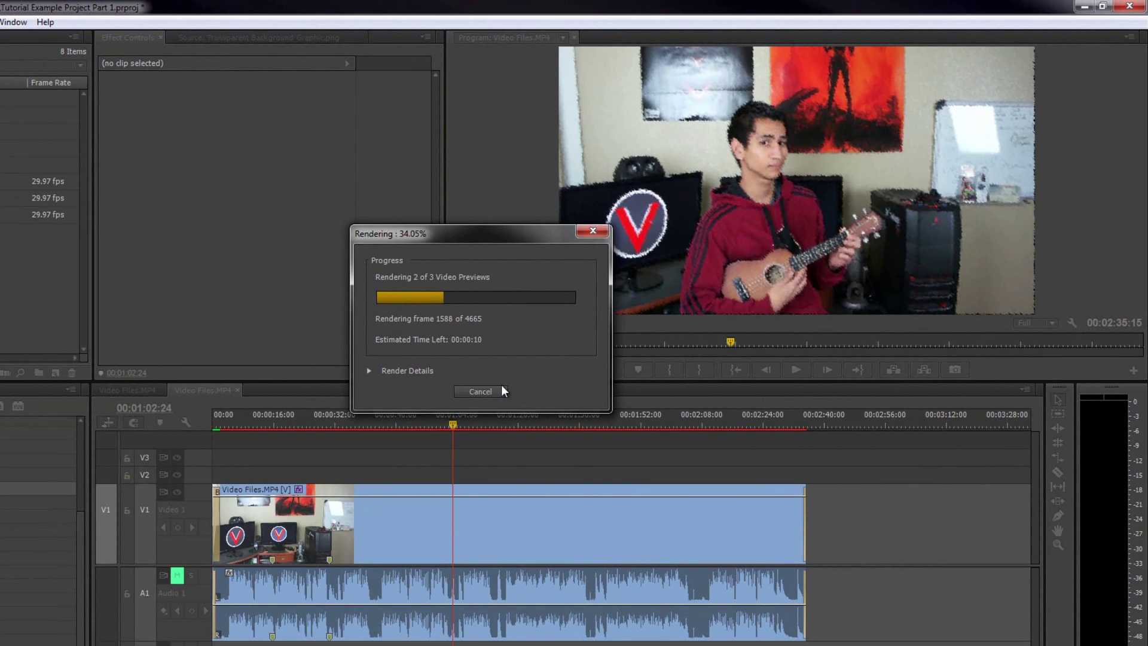
pyautogui.click(480, 391)
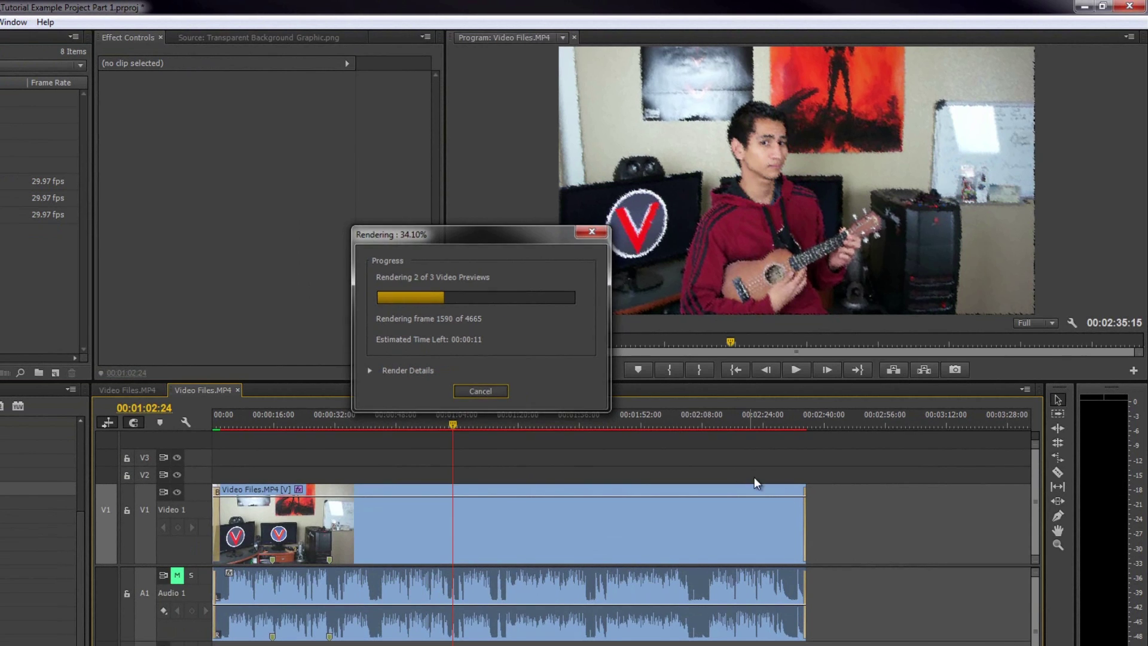
# Step: Trim the clip's end so the sequence lasts about 00:00:09:23, and render its video previews
pyautogui.moveTo(806, 510); pyautogui.dragTo(248, 500)
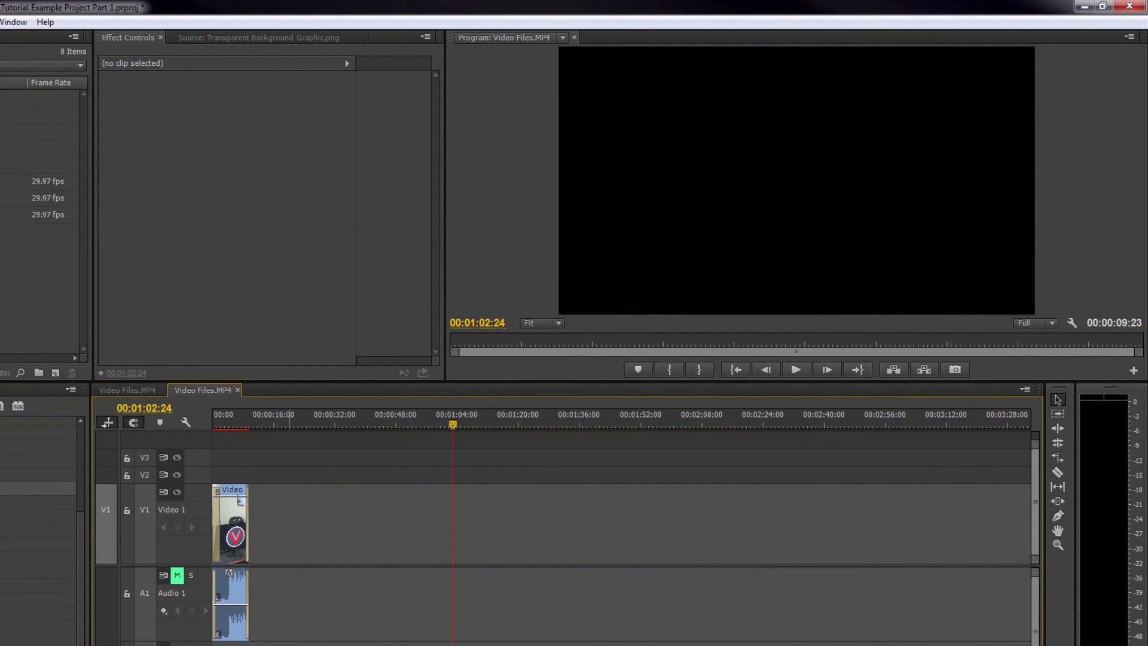
pyautogui.scroll(5, 227, 562)
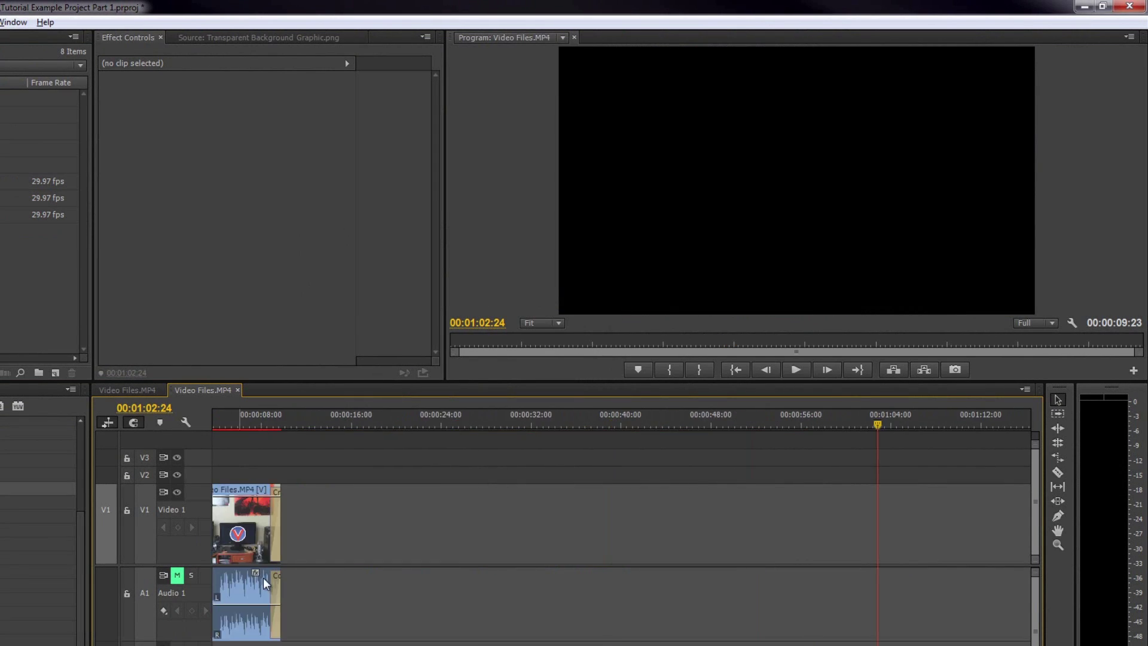
pyautogui.scroll(3, 270, 484)
pyautogui.moveTo(258, 417); pyautogui.dragTo(299, 429)
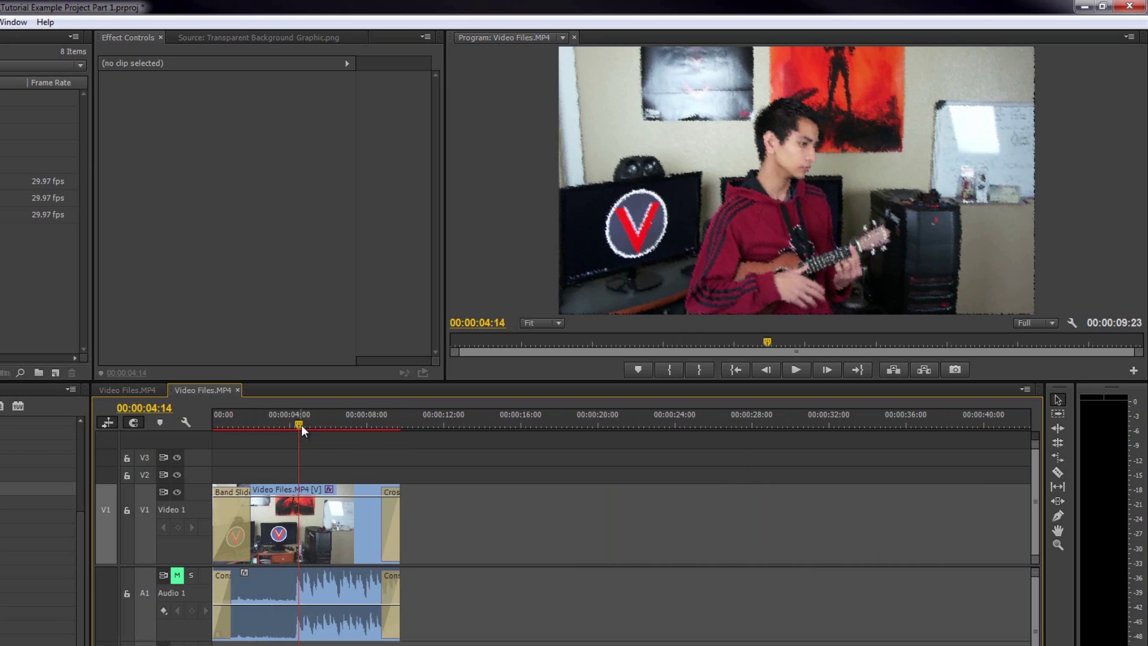
pyautogui.moveTo(302, 426); pyautogui.dragTo(285, 425)
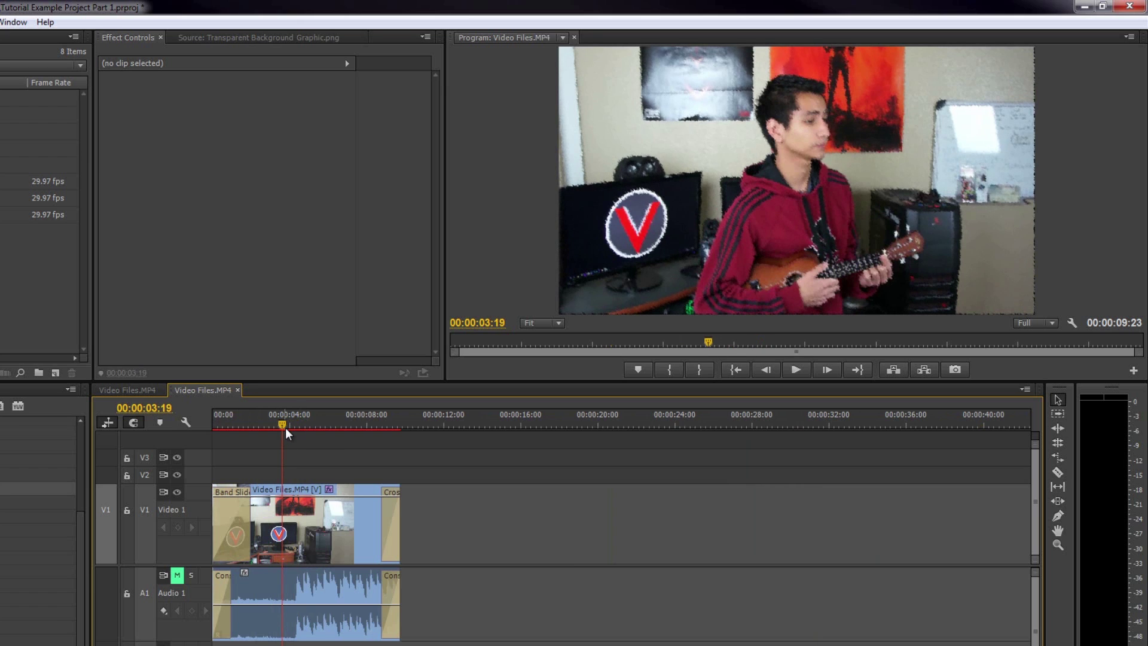
pyautogui.press('Return')
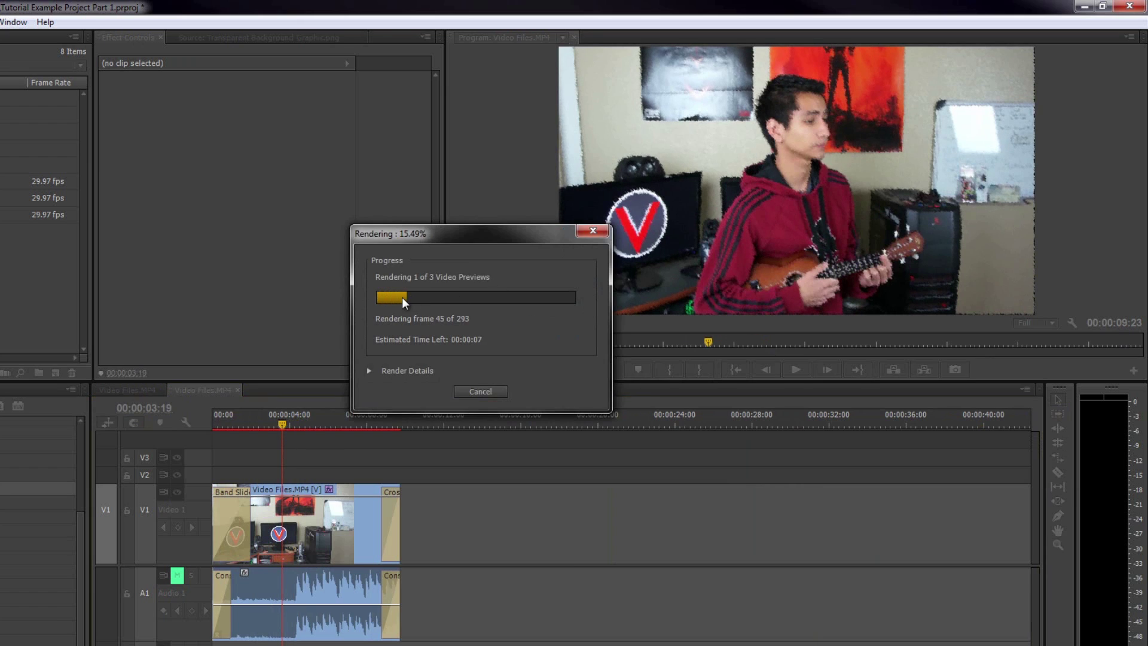
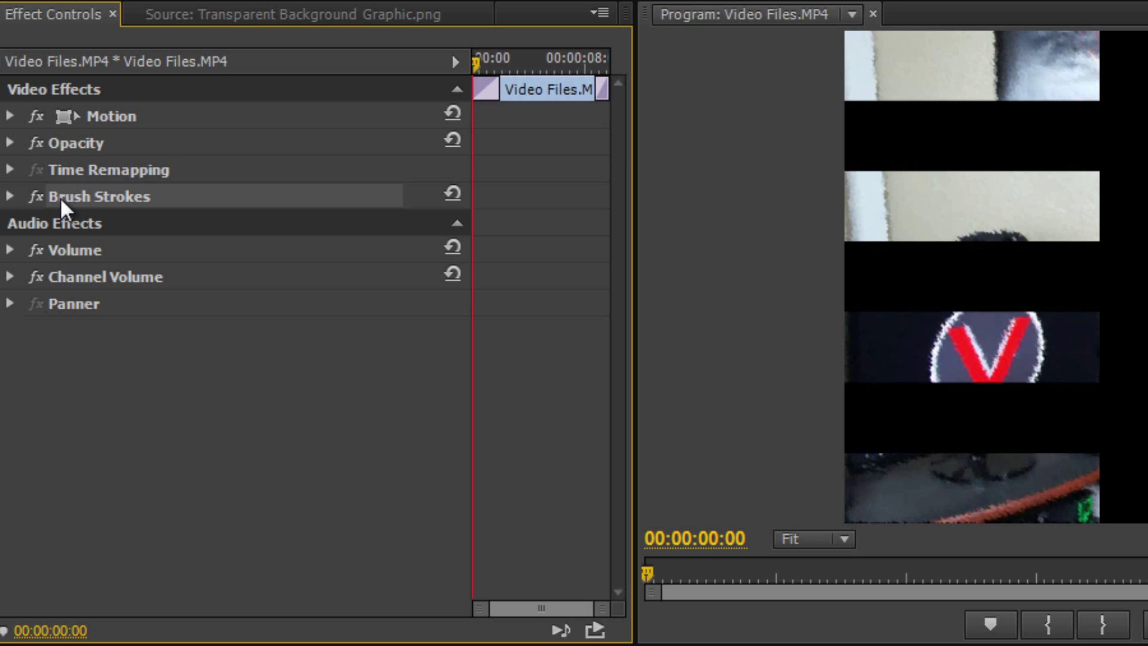
# Step: Set the Brush Strokes effect's Brush Size to 5.0 on the Video Files.MP4 clip and try out different Stroke Angle directions
pyautogui.click(9, 194)
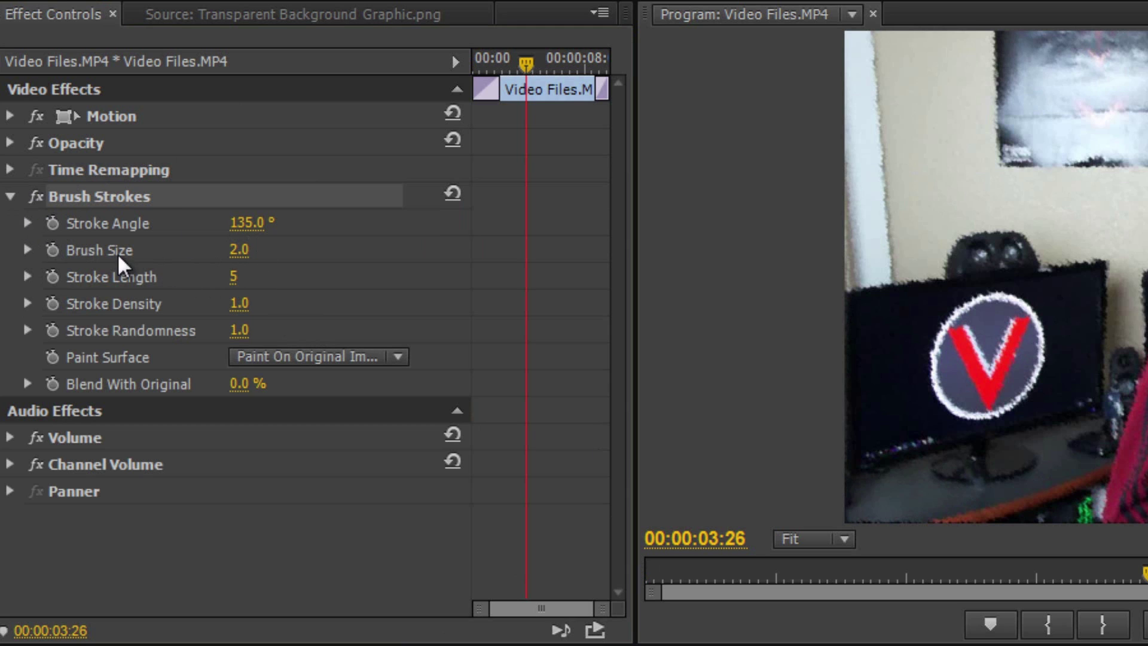
pyautogui.click(27, 250)
pyautogui.moveTo(198, 299); pyautogui.dragTo(439, 304)
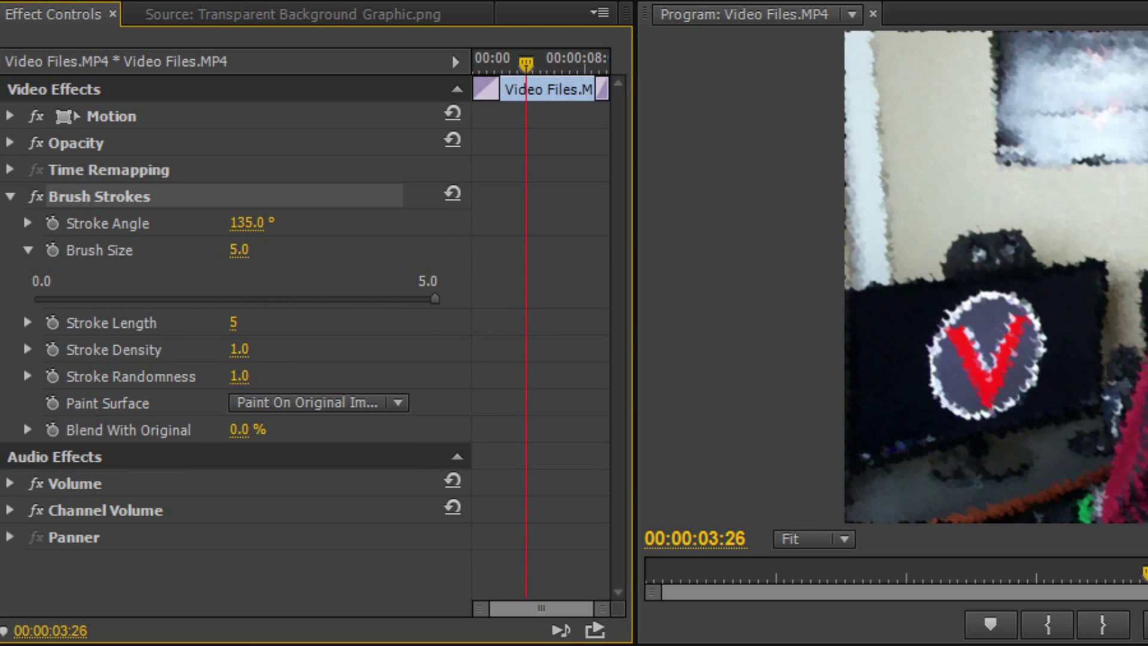
pyautogui.click(27, 222)
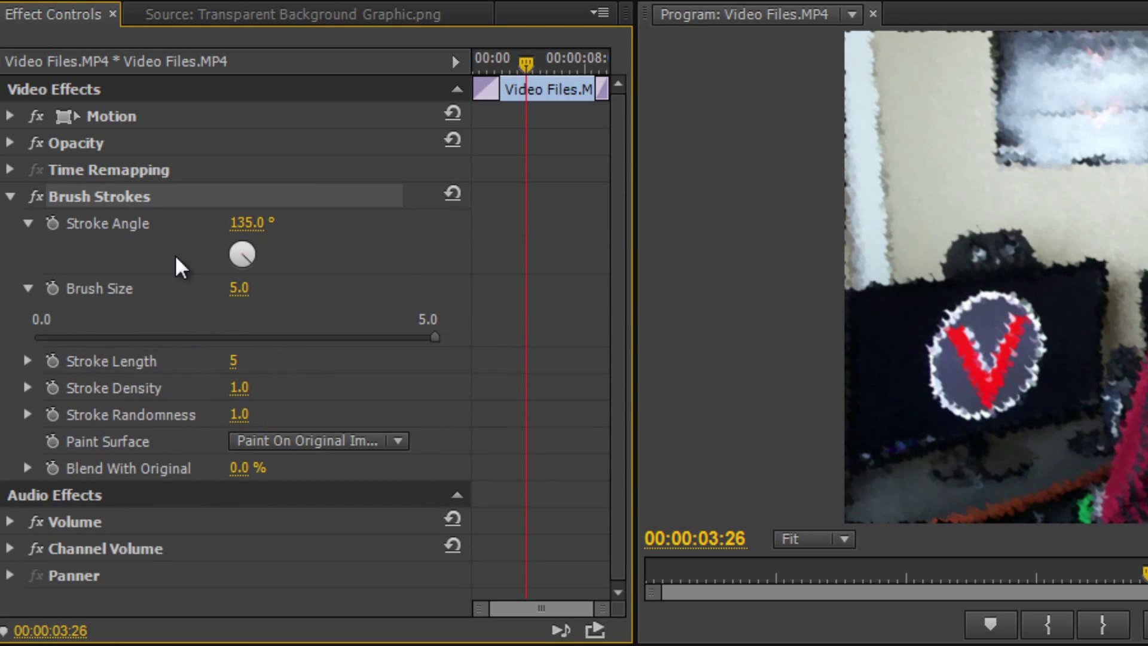
pyautogui.click(241, 246)
pyautogui.moveTo(242, 253)
pyautogui.mouseDown()
pyautogui.moveTo(224, 249)
pyautogui.moveTo(251, 282)
pyautogui.moveTo(246, 247)
pyautogui.moveTo(257, 237)
pyautogui.mouseUp()
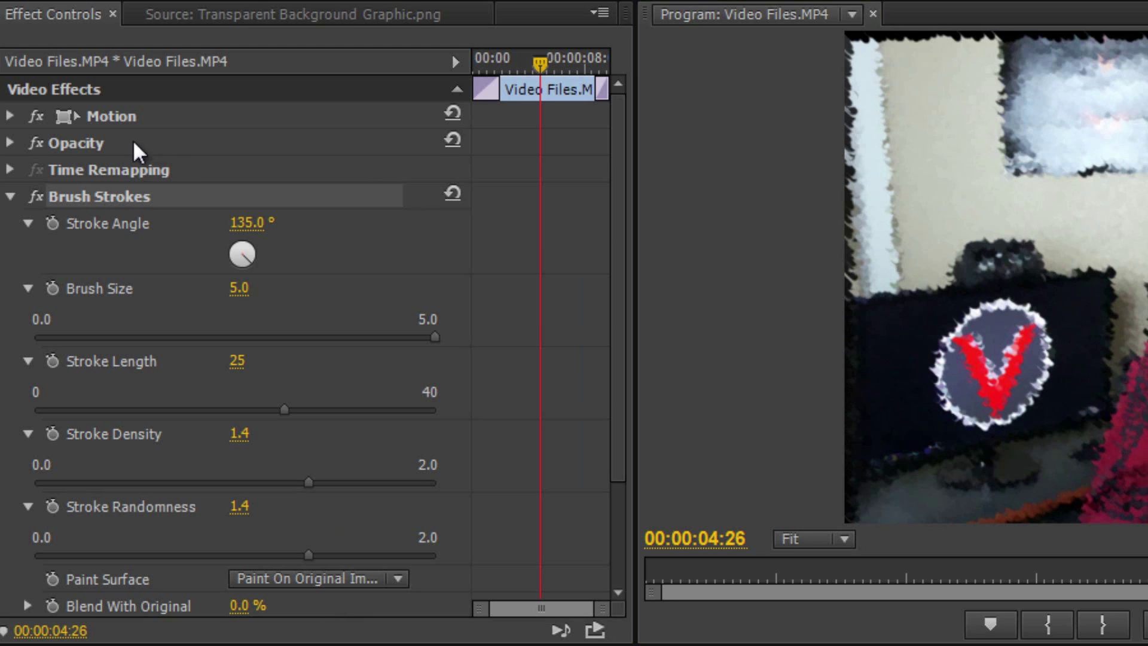
# Step: Toggle the Brush Strokes effect off and on repeatedly to compare the clip with and without it
pyautogui.click(97, 200)
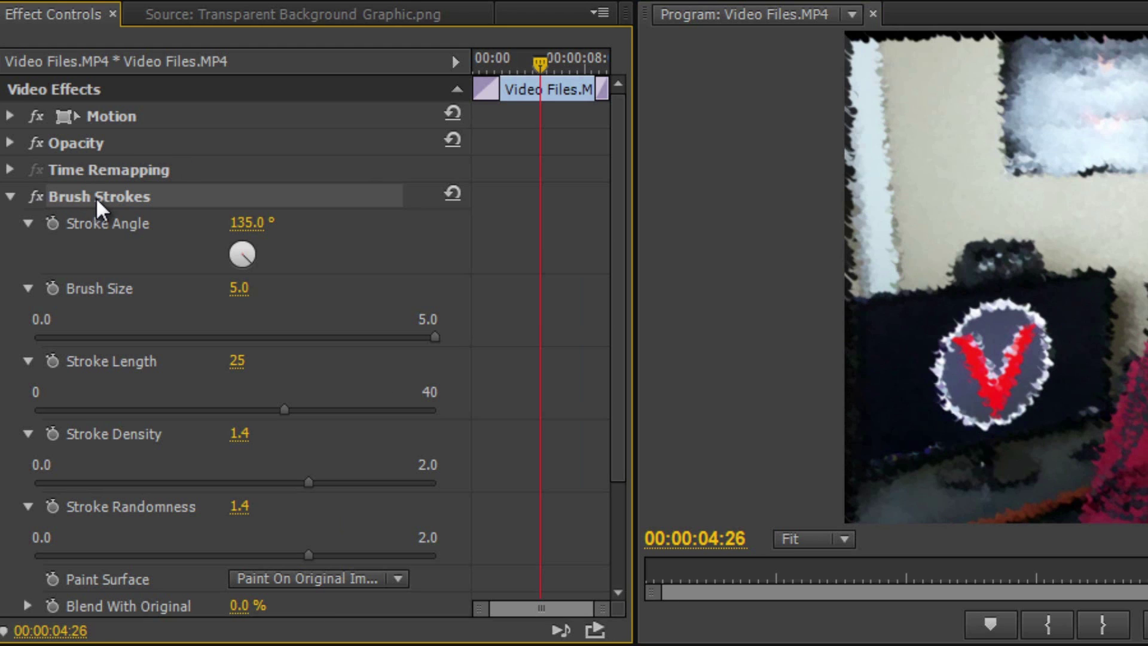
pyautogui.click(35, 193)
pyautogui.click(34, 197)
pyautogui.click(35, 196)
pyautogui.click(35, 196)
pyautogui.click(34, 196)
pyautogui.click(34, 196)
pyautogui.click(35, 196)
pyautogui.click(36, 196)
pyautogui.click(37, 196)
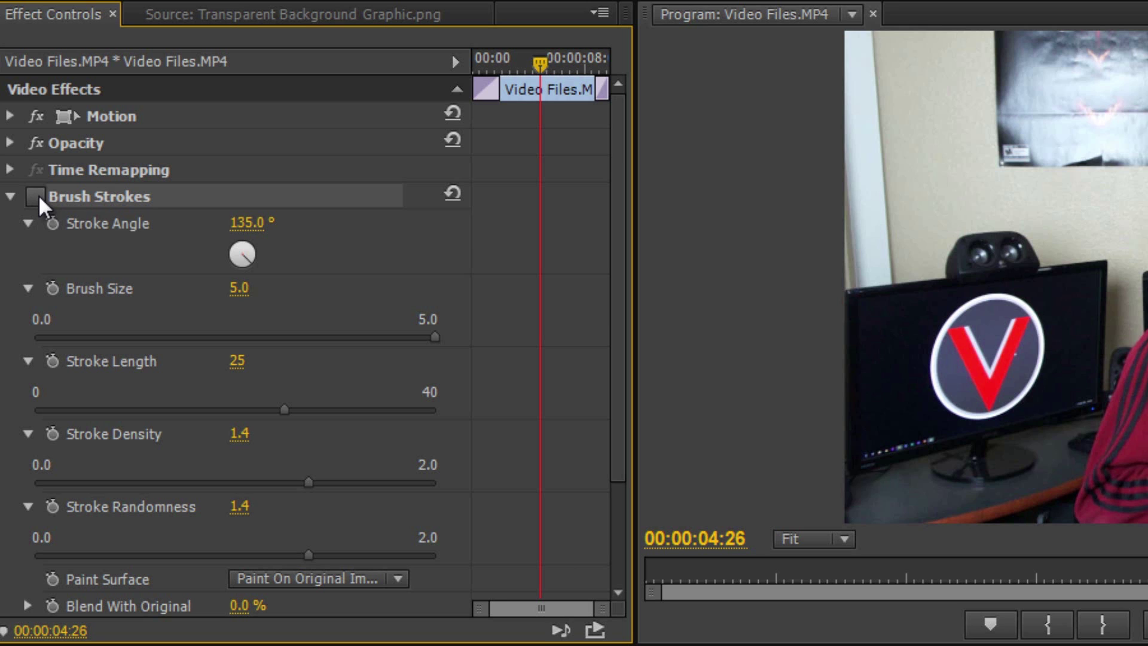
pyautogui.click(36, 196)
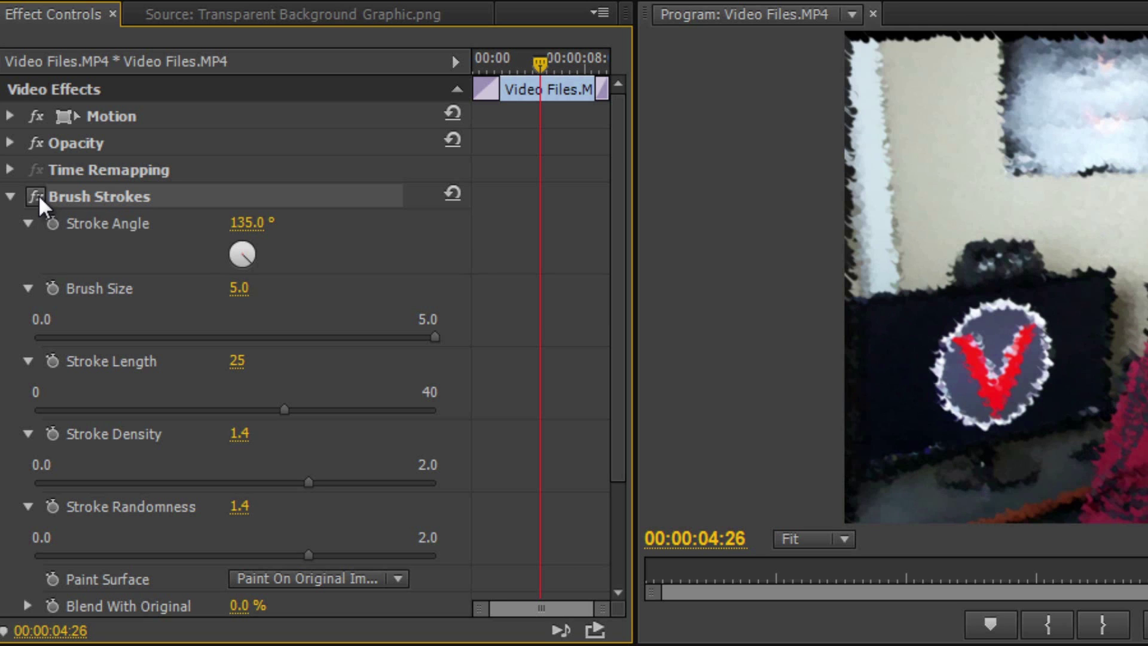
pyautogui.click(37, 196)
# Step: Remove the Brush Strokes effect from the Video Files.MP4 clip
pyautogui.rightClick(101, 194)
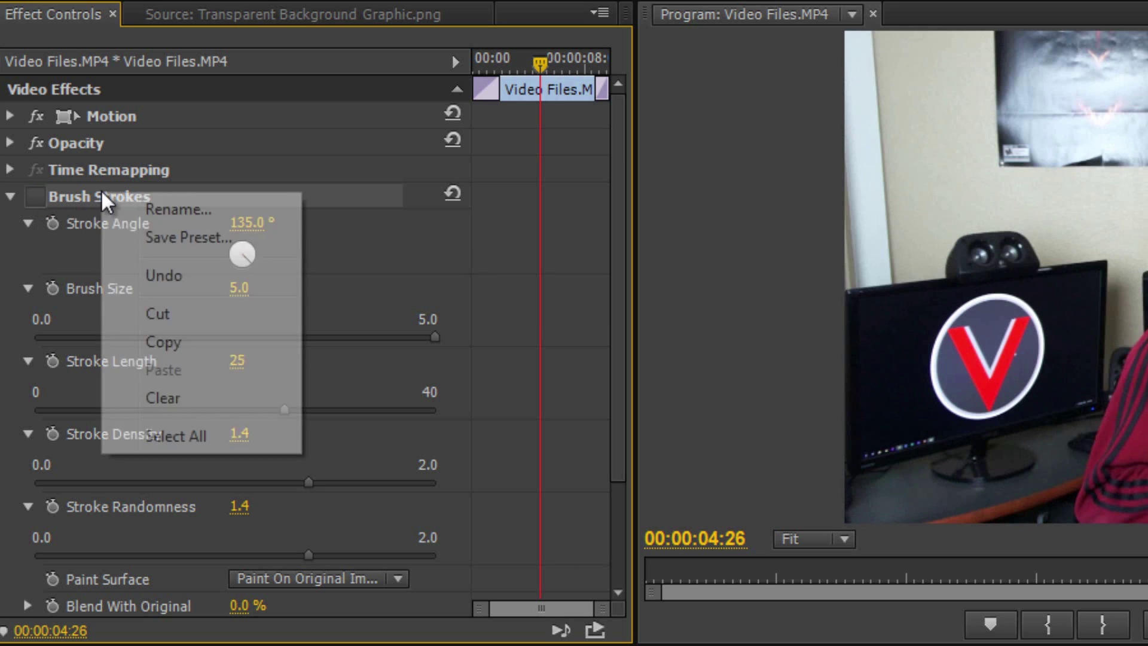
pyautogui.click(199, 393)
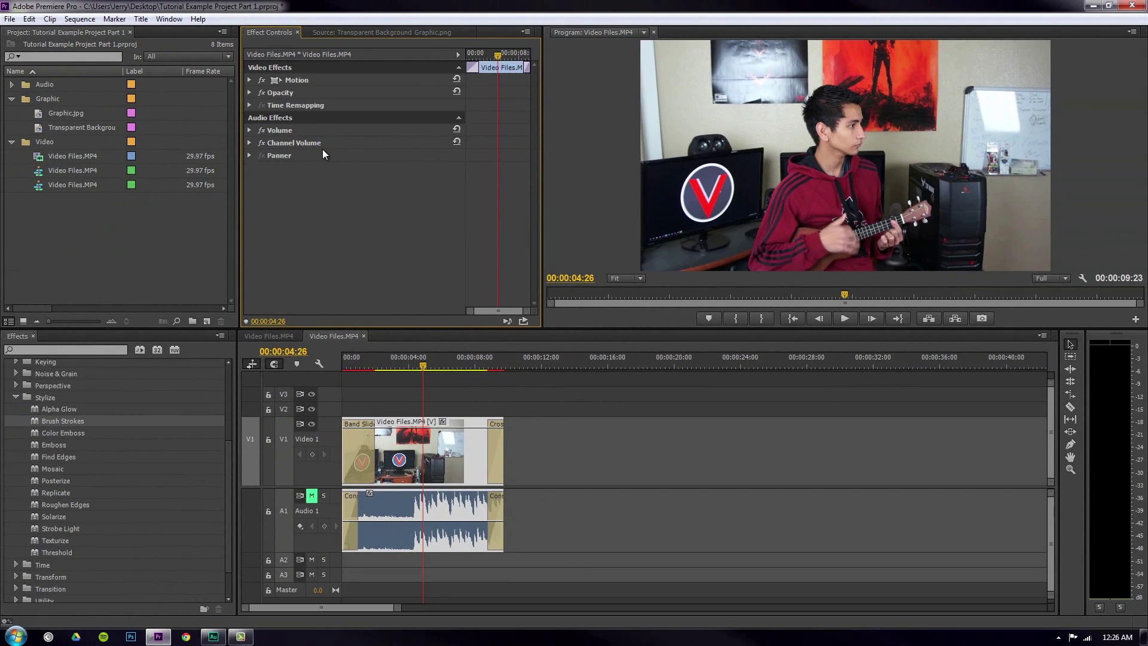
pyautogui.click(392, 333)
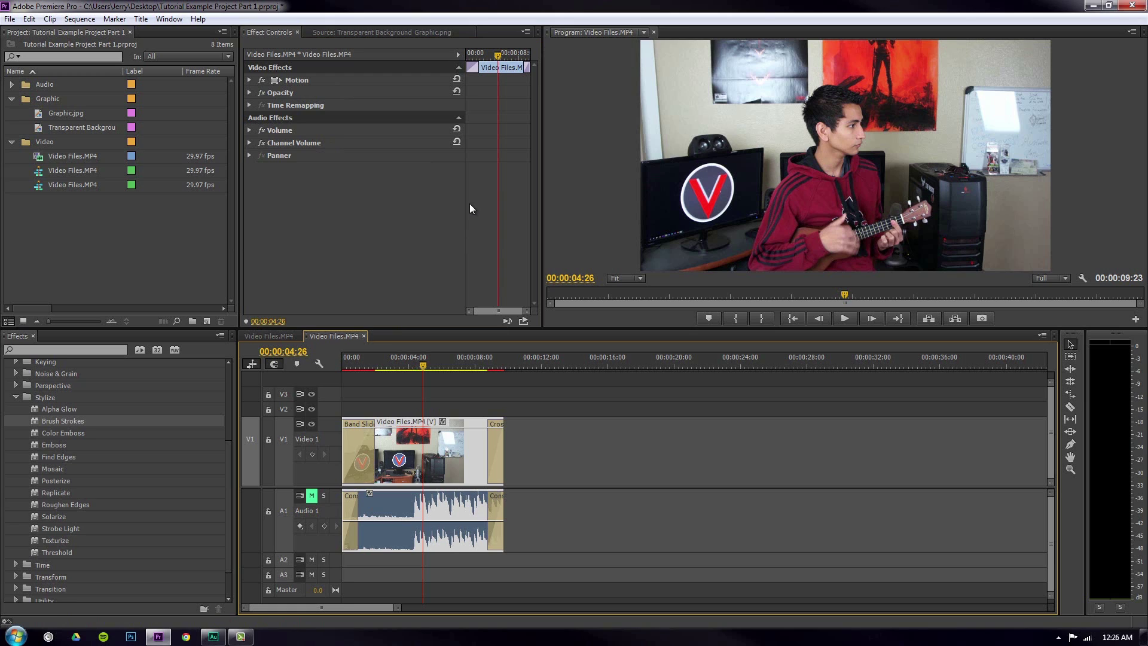
# Step: Apply the Emboss, Color Emboss and Brush Strokes effects from the Stylize group to the Video Files.MP4 clip
pyautogui.moveTo(58, 446); pyautogui.dragTo(413, 454)
pyautogui.moveTo(233, 451); pyautogui.dragTo(412, 454)
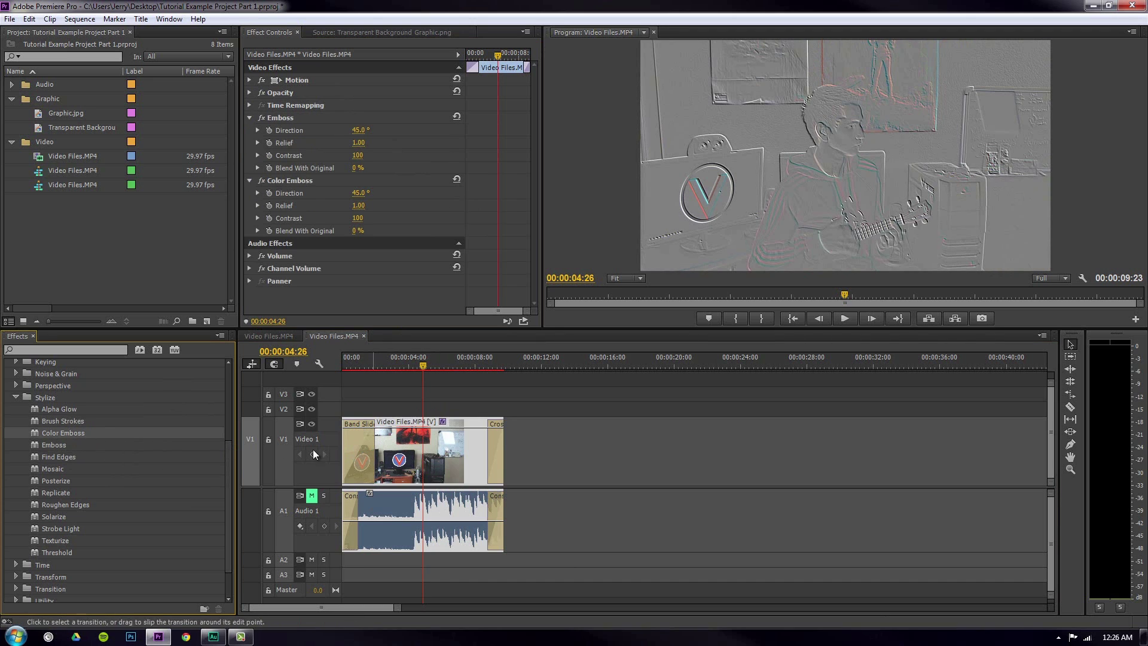
pyautogui.moveTo(73, 421); pyautogui.dragTo(412, 455)
# Step: Collapse the settings of the three applied Stylize effects, disable all three and re-enable only Emboss
pyautogui.click(249, 180)
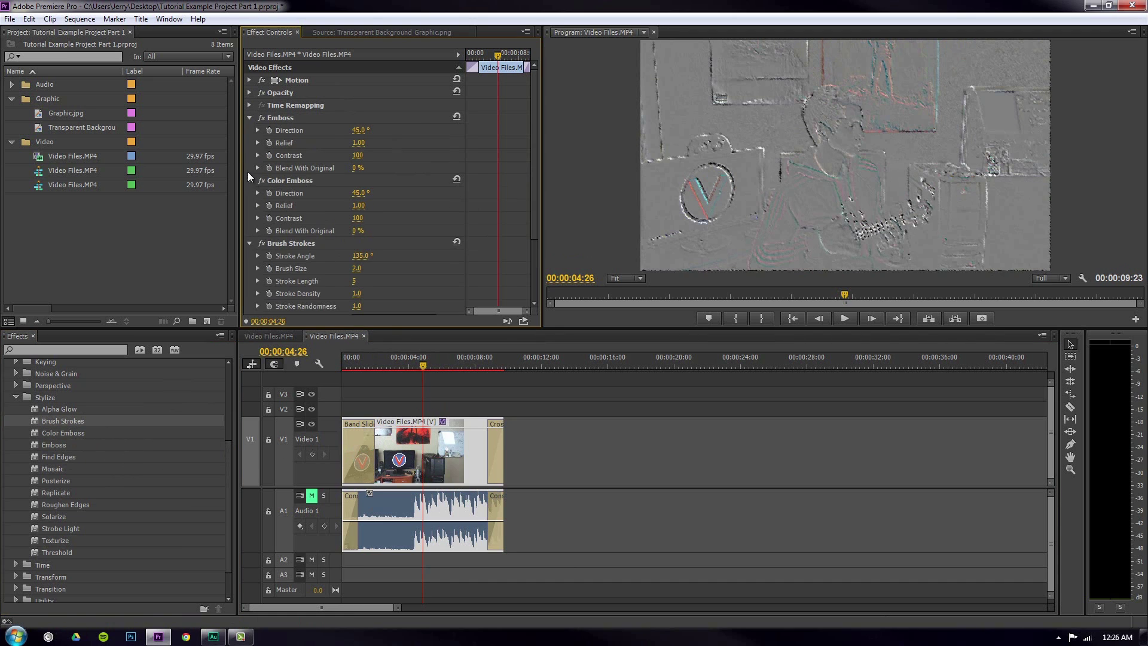
pyautogui.click(250, 117)
pyautogui.click(249, 142)
pyautogui.click(261, 117)
pyautogui.click(261, 130)
pyautogui.click(260, 142)
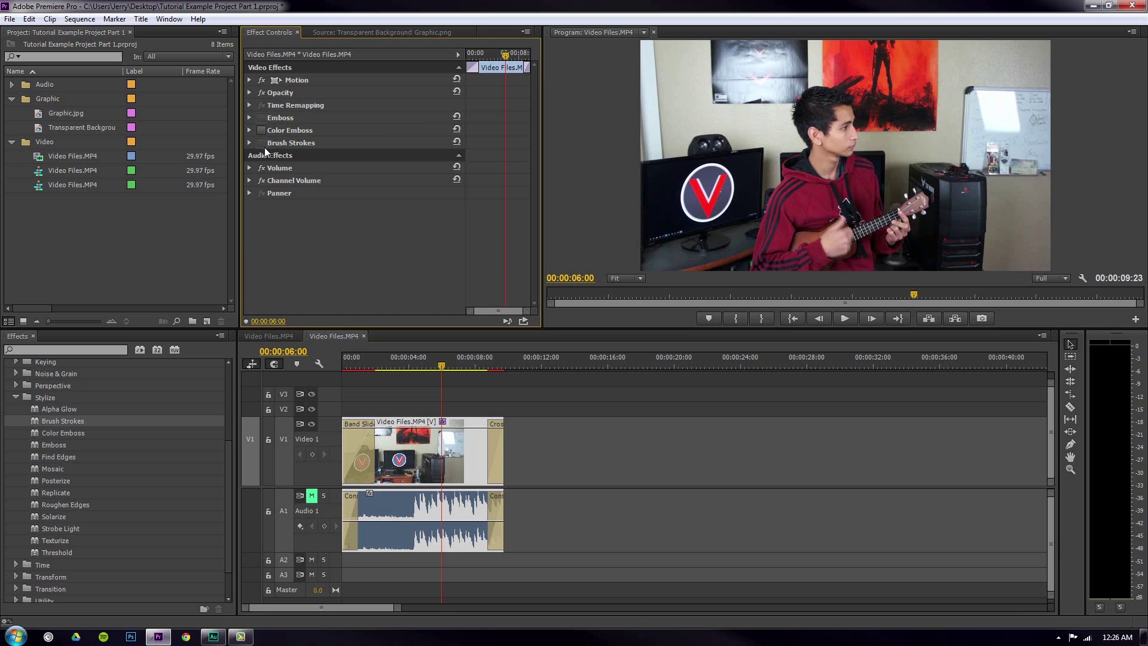
pyautogui.click(261, 117)
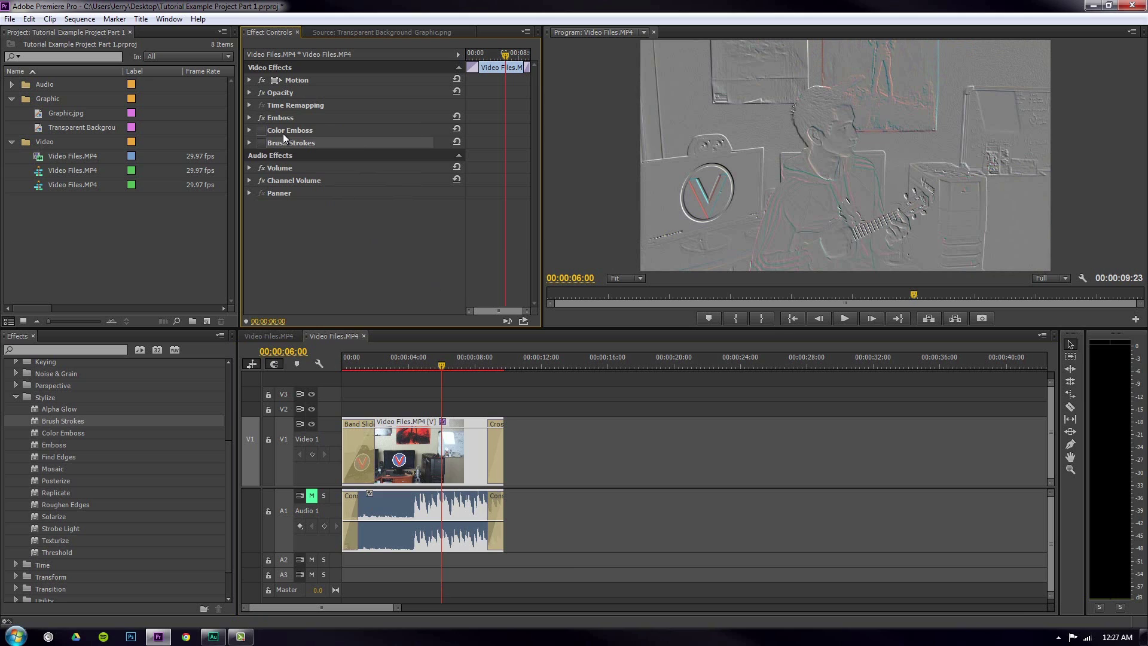
# Step: Remove the Color Emboss and Brush Strokes effects from the clip
pyautogui.rightClick(283, 134)
pyautogui.click(323, 232)
pyautogui.rightClick(301, 130)
pyautogui.click(322, 228)
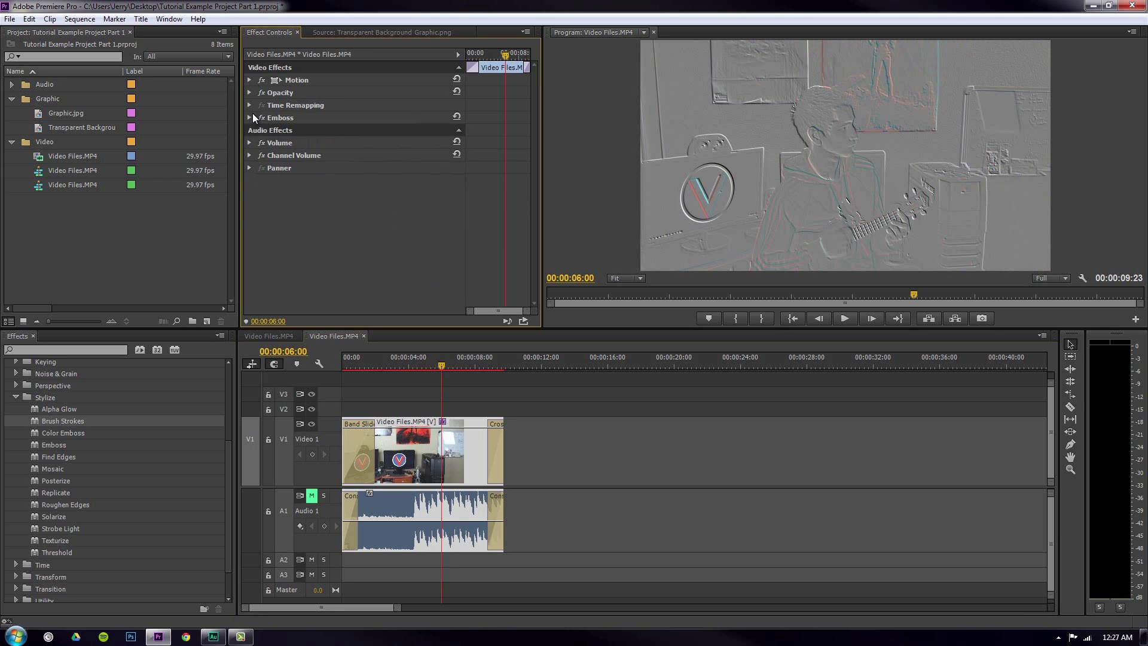
# Step: Set the Emboss effect's Direction to about -36.9°, Relief to about 3.92 and Contrast to about 143
pyautogui.click(250, 117)
pyautogui.click(258, 130)
pyautogui.moveTo(358, 146); pyautogui.dragTo(346, 132)
pyautogui.click(258, 161)
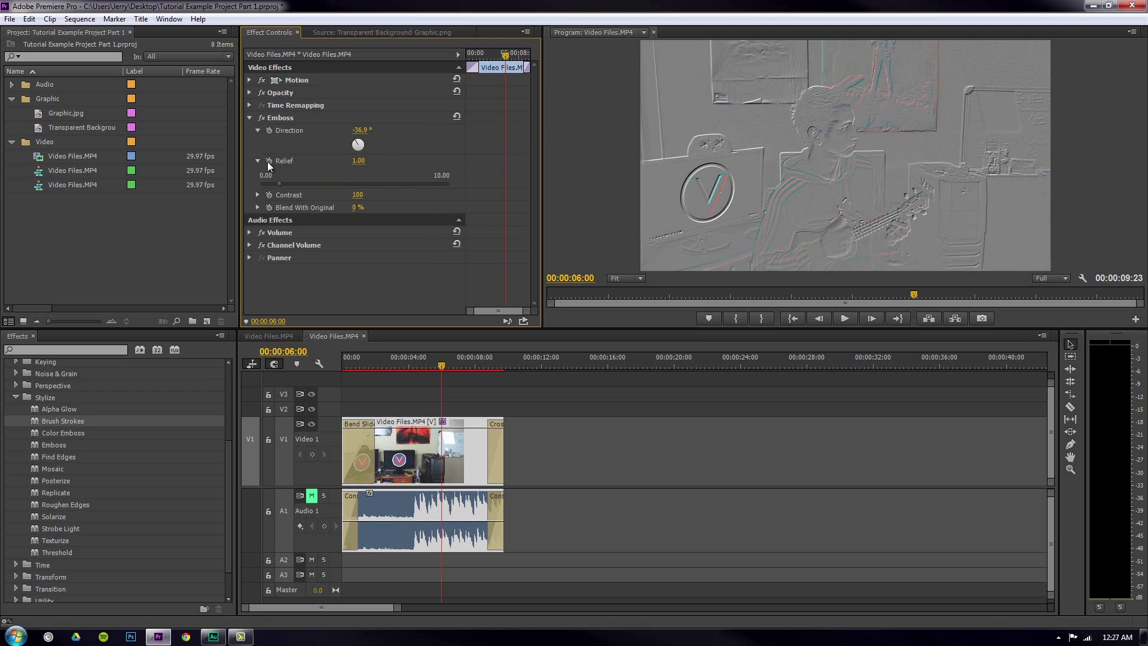
pyautogui.moveTo(286, 182); pyautogui.dragTo(336, 186)
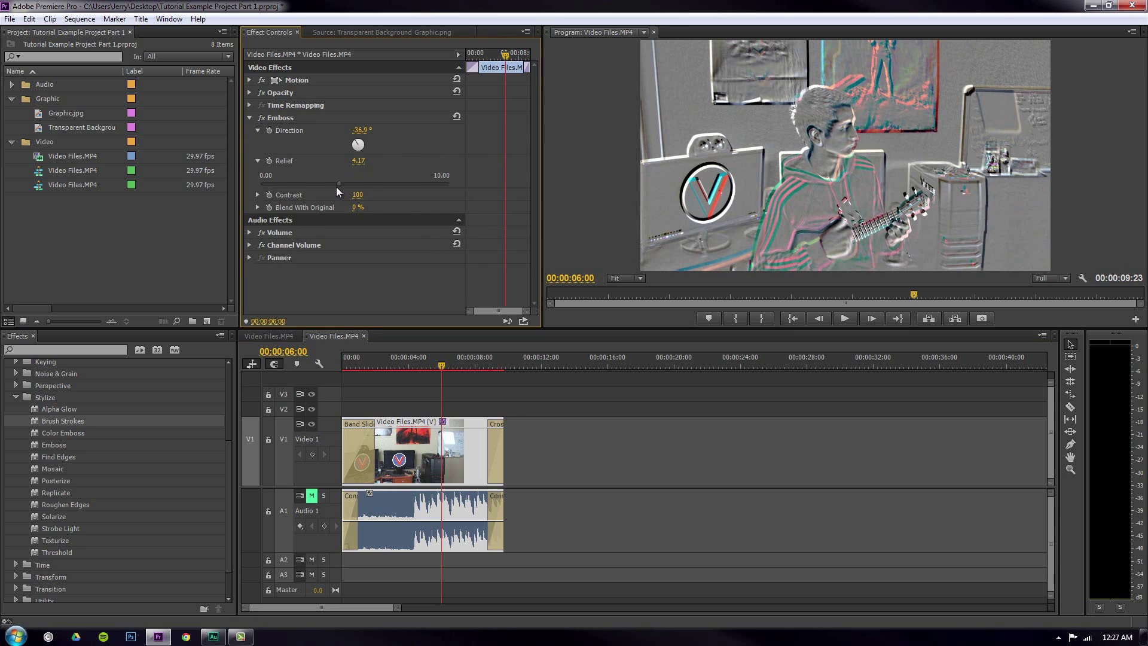
pyautogui.click(257, 194)
pyautogui.moveTo(357, 219); pyautogui.dragTo(395, 217)
# Step: Play the embossed clip, return to the sequence start and move the playhead to about 00:00:06:04 to preview the effect
pyautogui.click(844, 320)
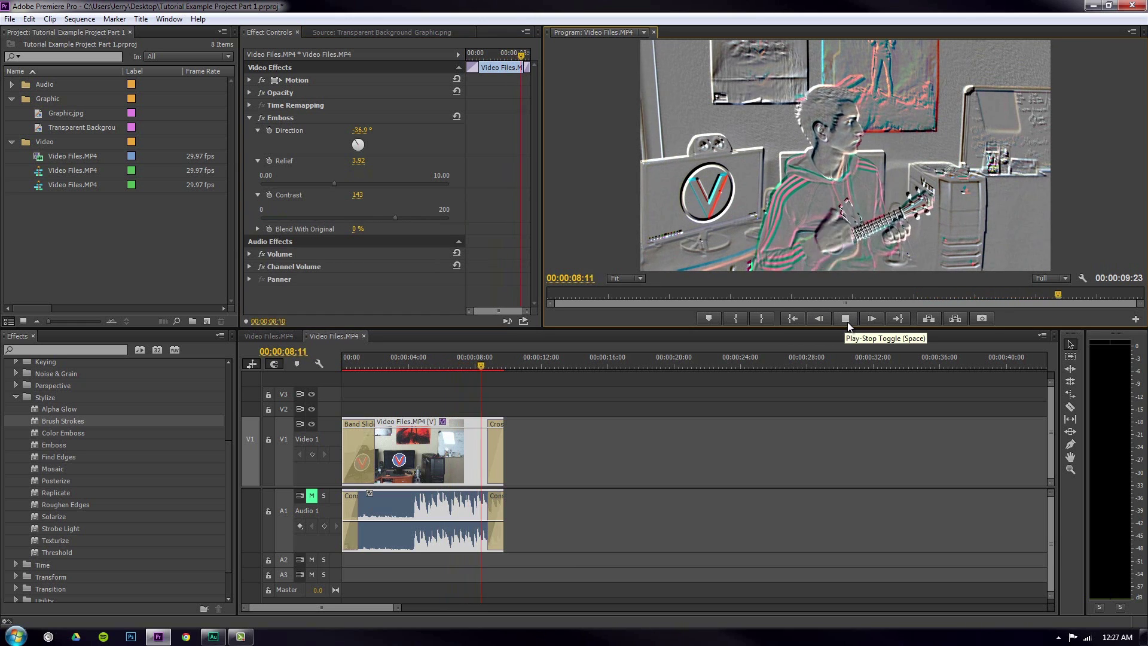
pyautogui.click(847, 322)
pyautogui.click(795, 318)
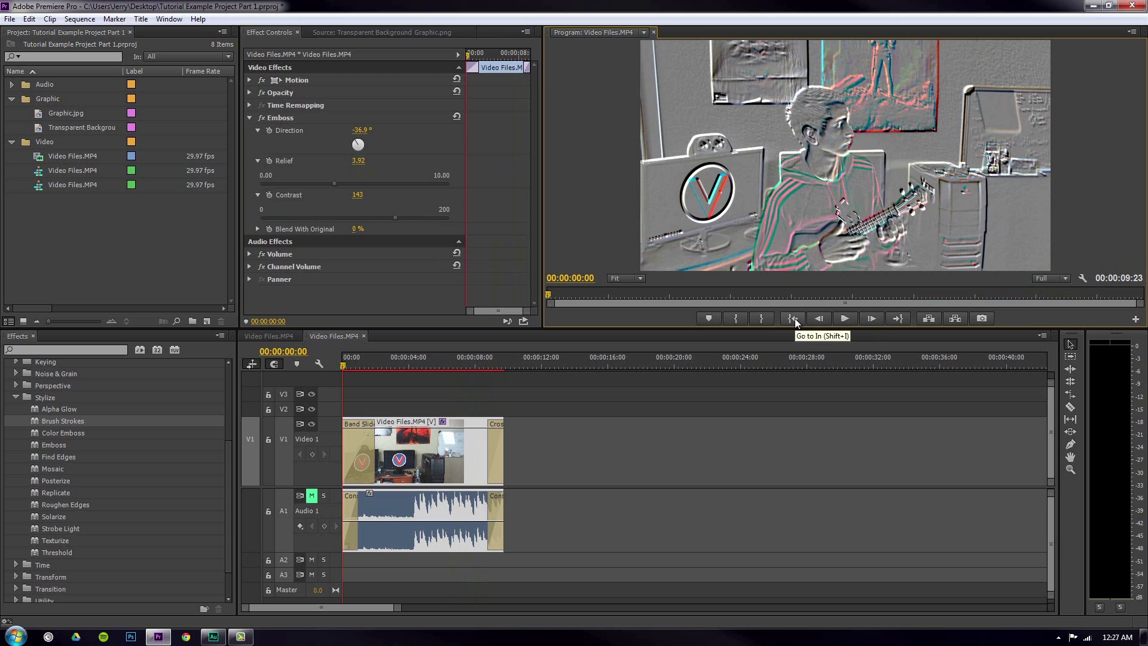
pyautogui.click(444, 363)
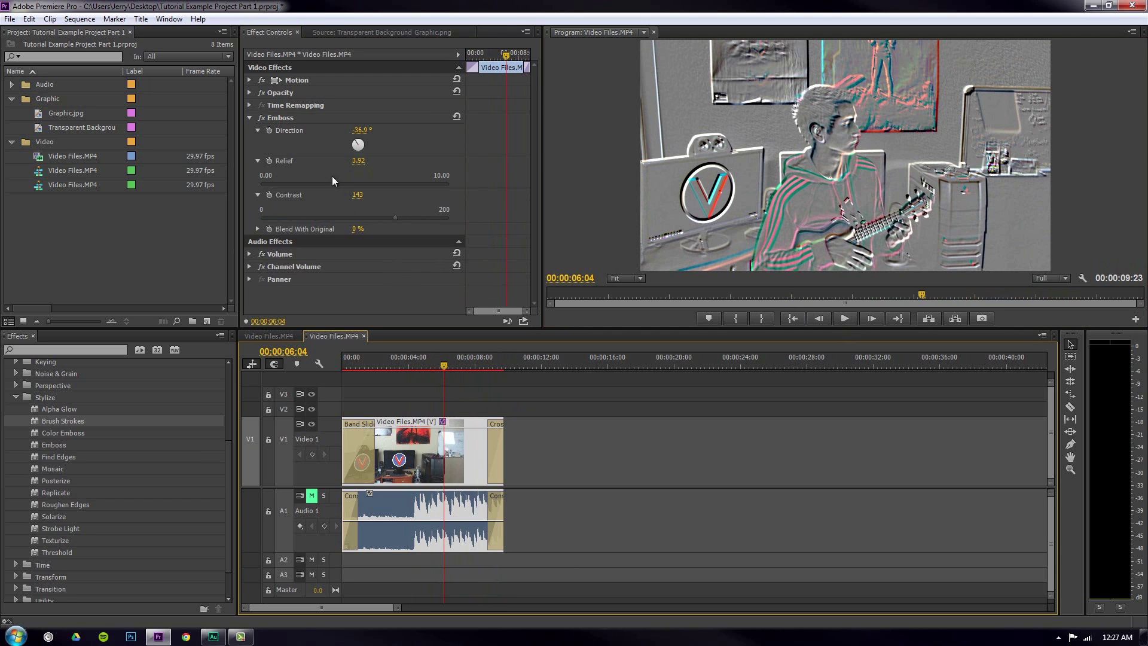
# Step: Copy the Emboss effect from the Video Files.MP4 clip
pyautogui.click(291, 121)
pyautogui.click(410, 460)
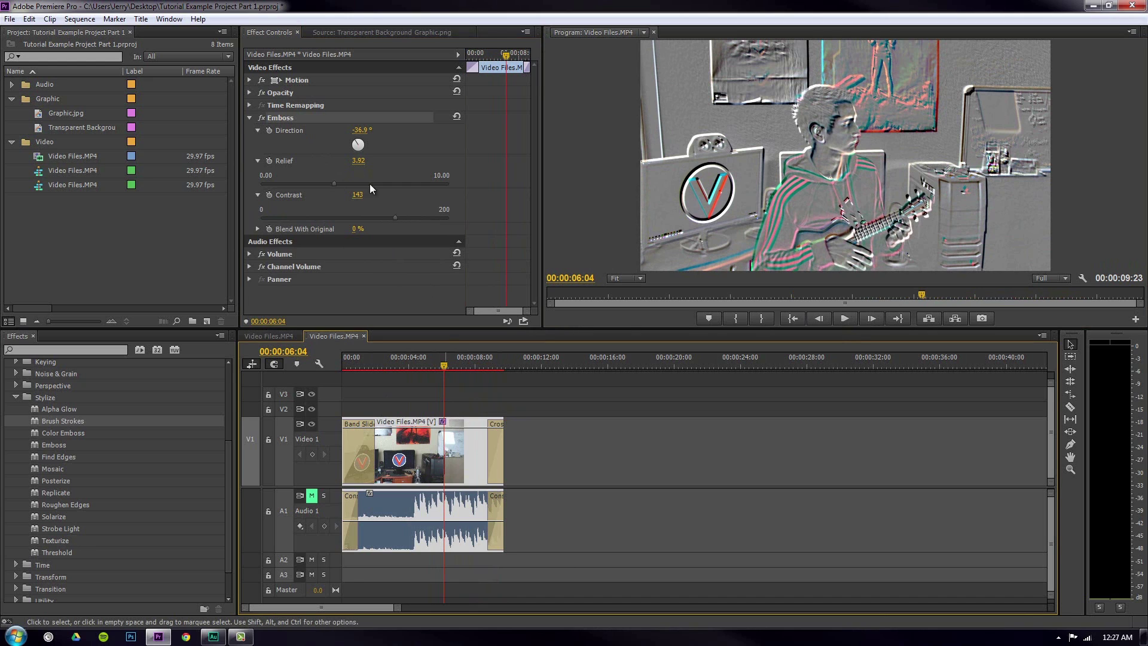
pyautogui.click(283, 35)
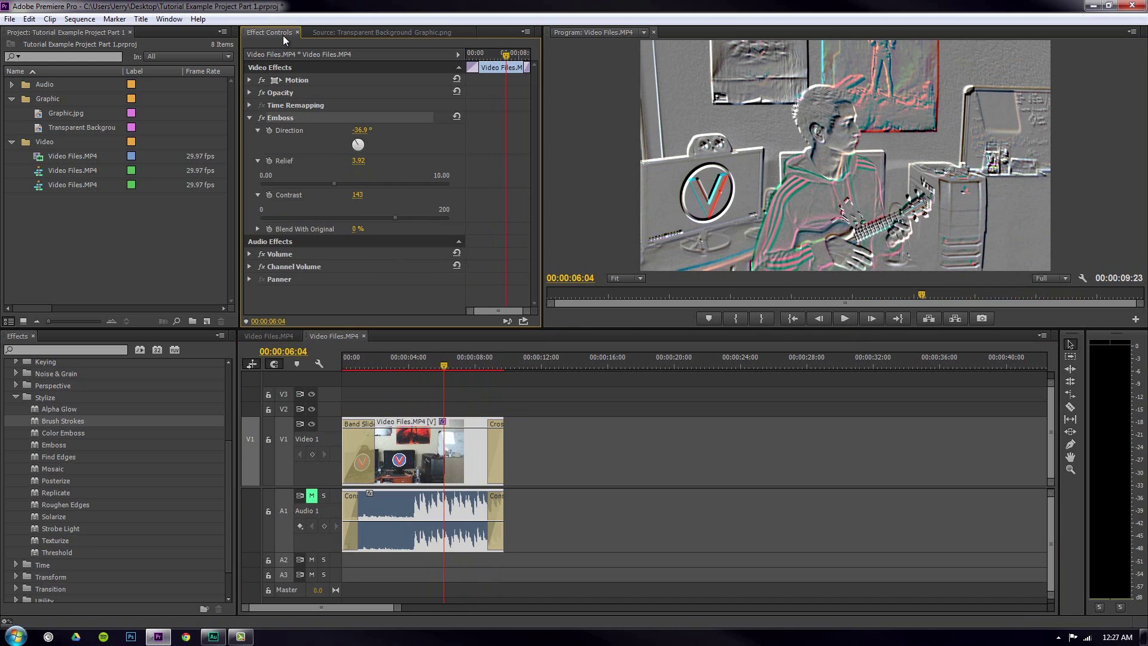
pyautogui.click(249, 118)
pyautogui.rightClick(280, 119)
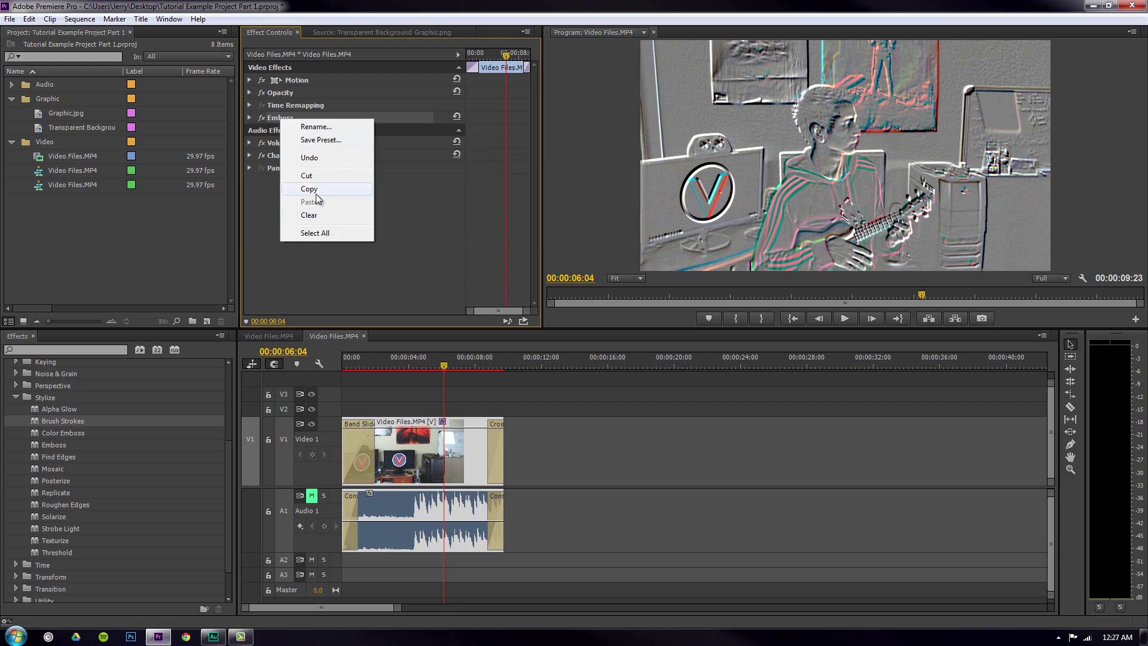
pyautogui.press('Escape')
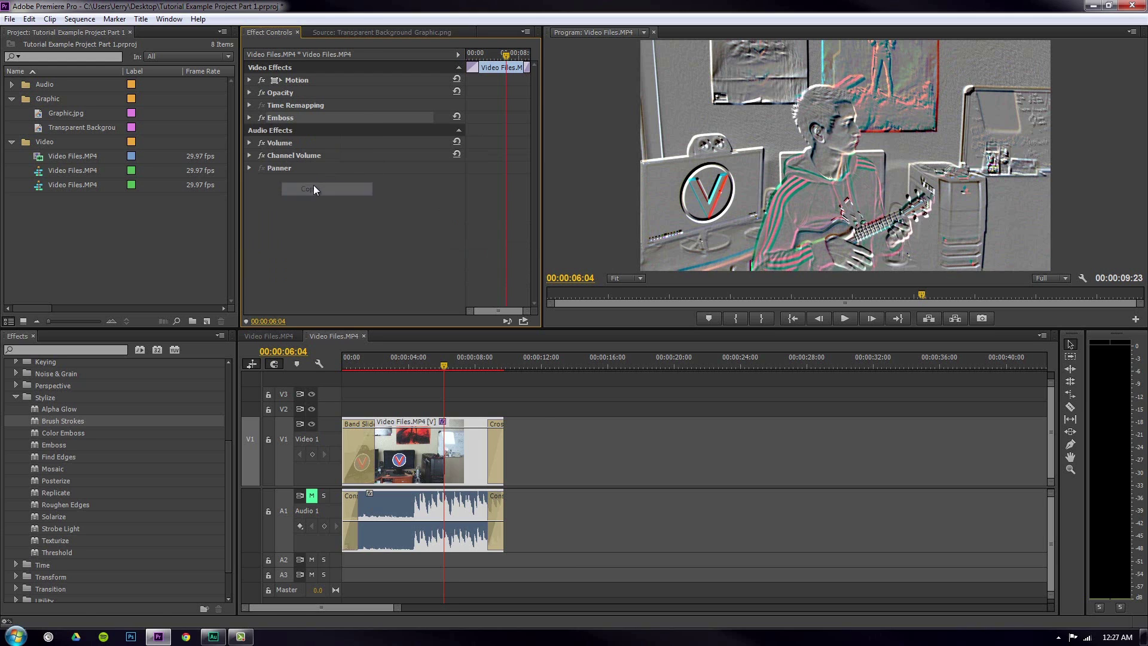
# Step: Place Transparent Background Graphic.png on track V1 after the video clip and select it with the playhead at 00:00:13:00
pyautogui.click(556, 392)
pyautogui.moveTo(90, 126); pyautogui.dragTo(542, 442)
pyautogui.moveTo(551, 366); pyautogui.dragTo(558, 366)
pyautogui.click(586, 464)
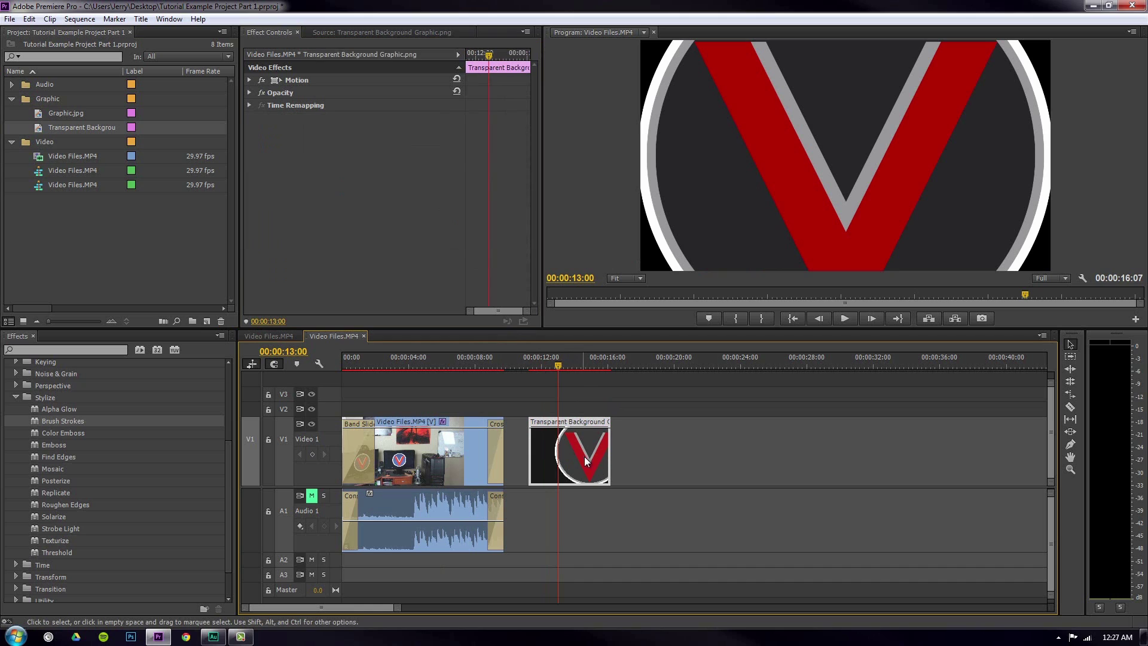
# Step: Paste the copied Emboss effect onto the Transparent Background Graphic.png clip
pyautogui.click(264, 31)
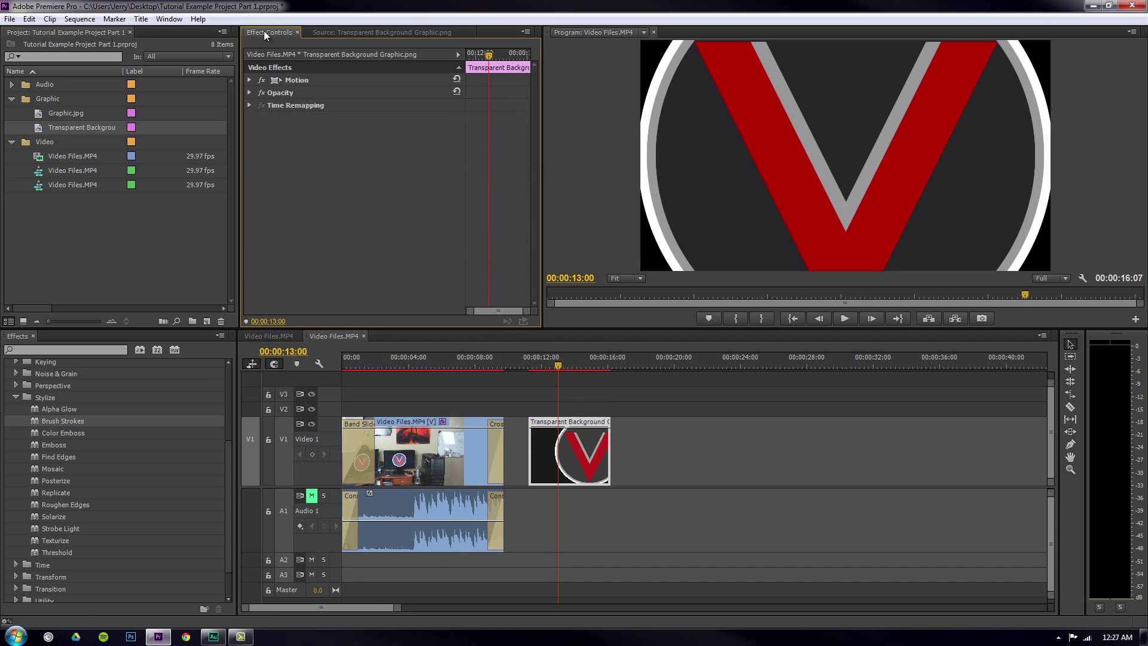
pyautogui.rightClick(308, 156)
pyautogui.click(357, 233)
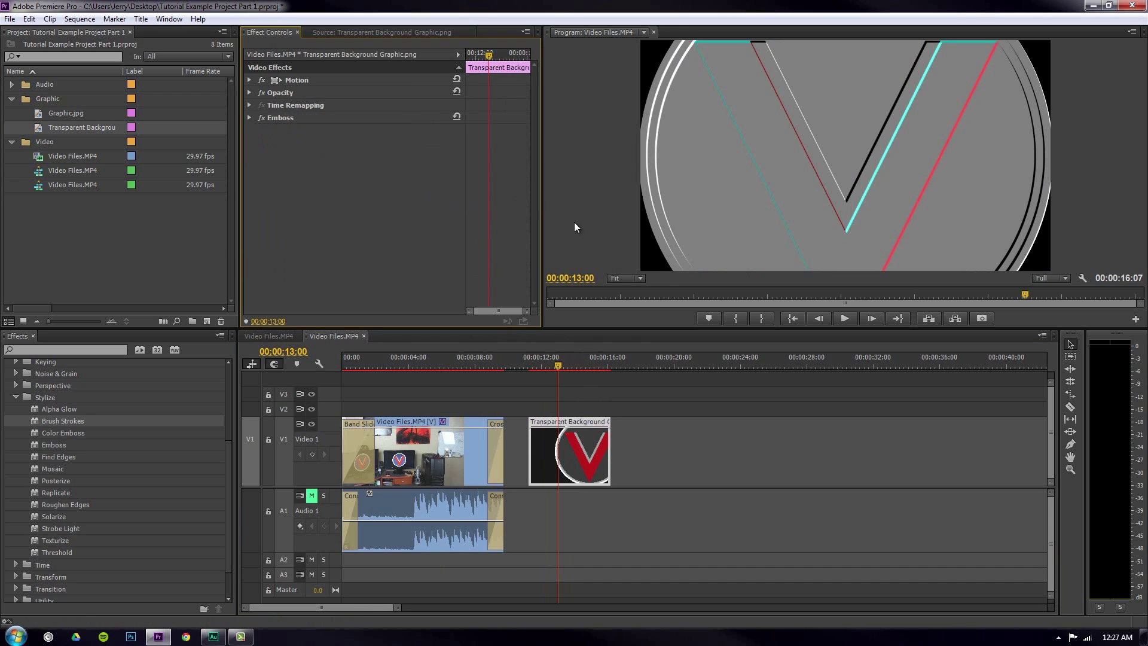
# Step: Expand the Emboss settings of the Video Files.MP4 clip and scrub to 00:00:04:15 to review the effect
pyautogui.click(249, 118)
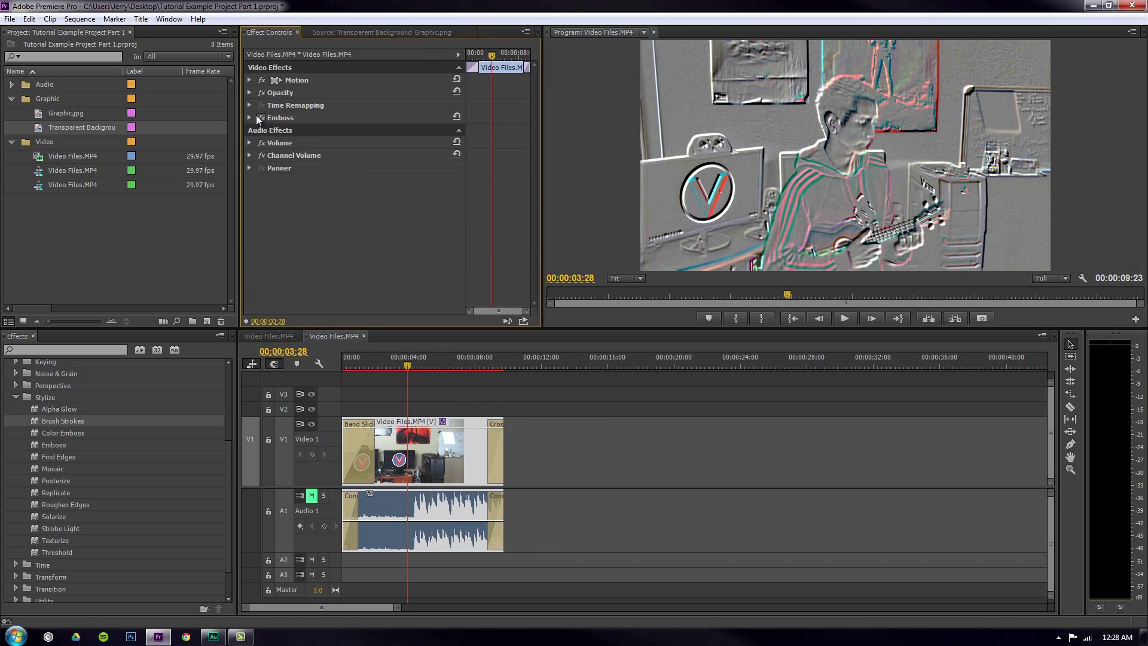
pyautogui.click(249, 118)
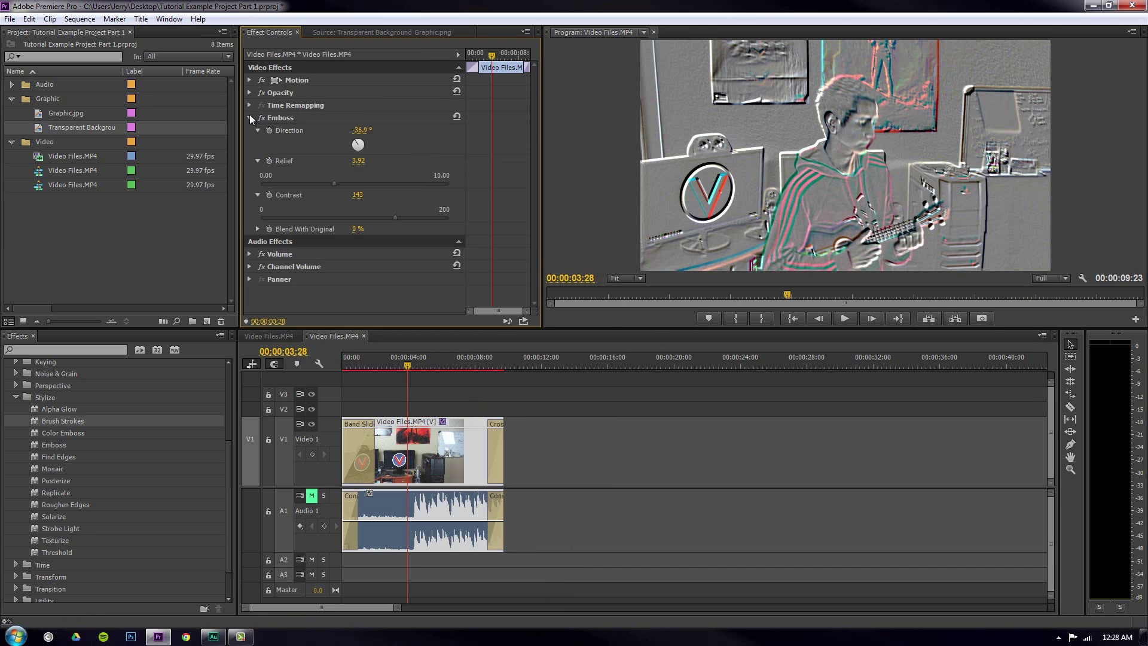
pyautogui.click(263, 117)
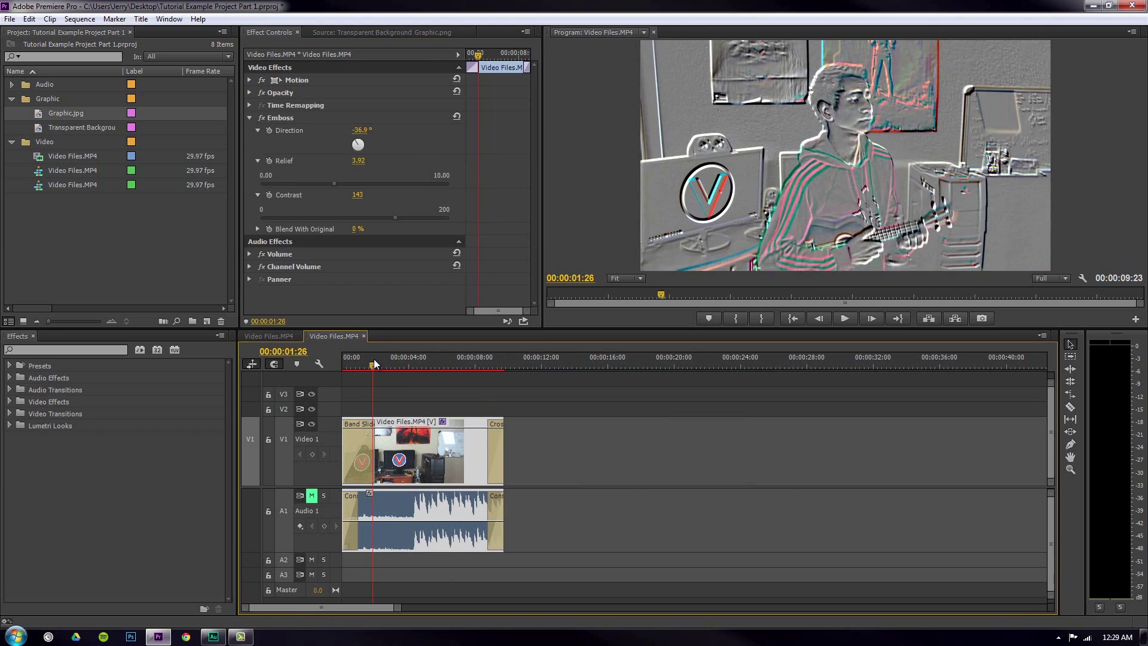
pyautogui.moveTo(374, 359); pyautogui.dragTo(416, 358)
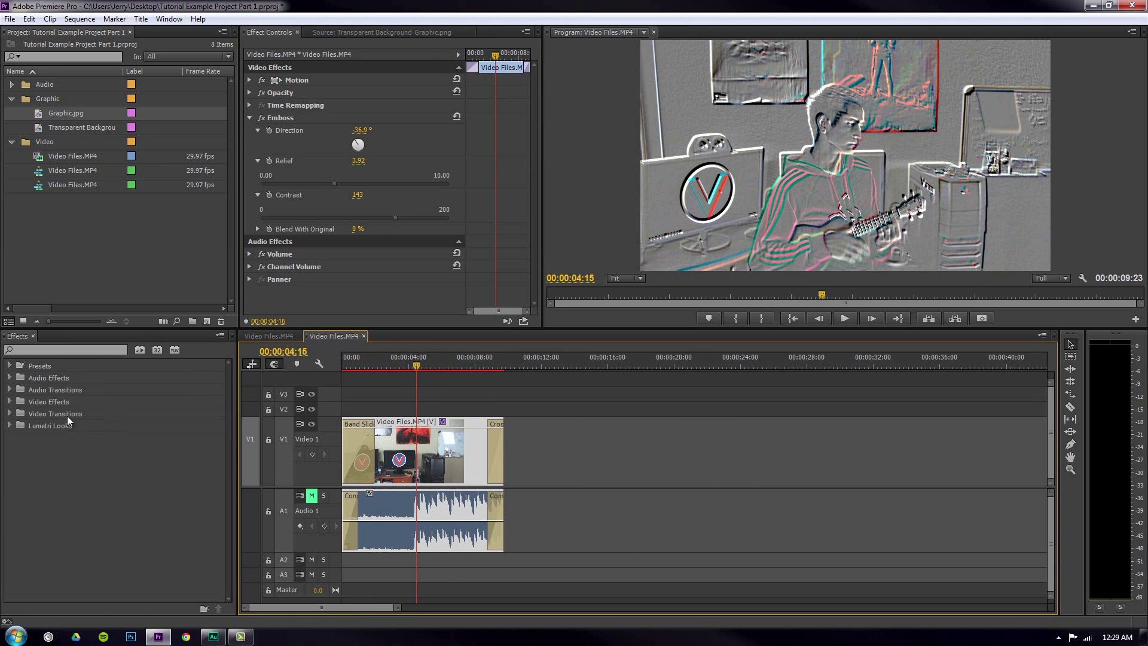
pyautogui.click(23, 349)
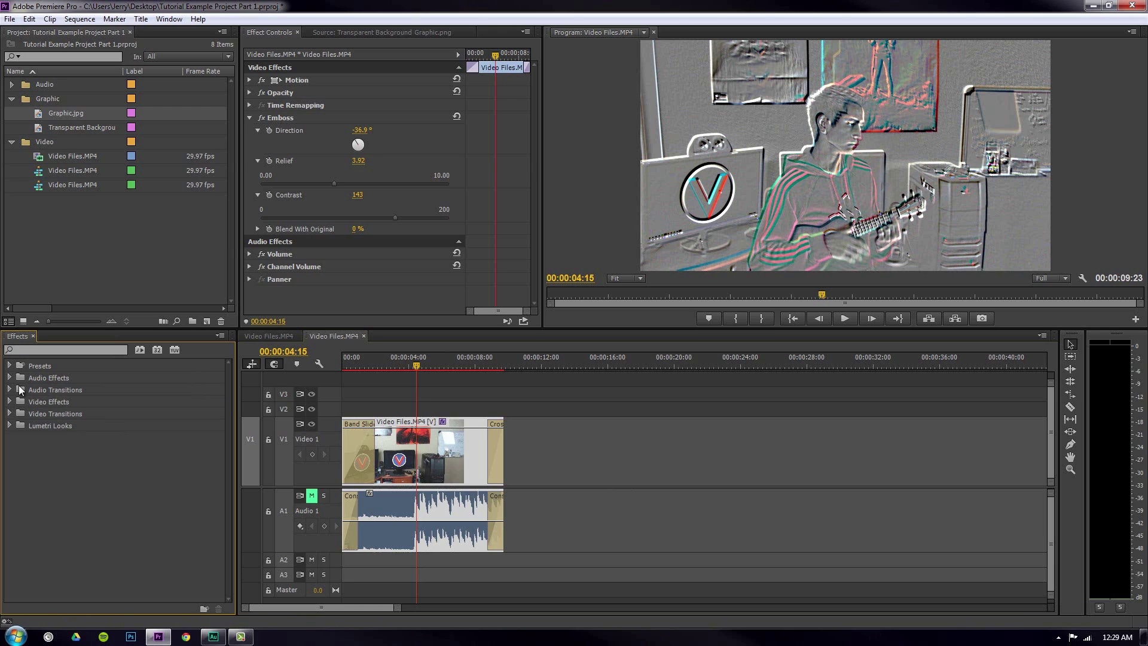
pyautogui.click(619, 538)
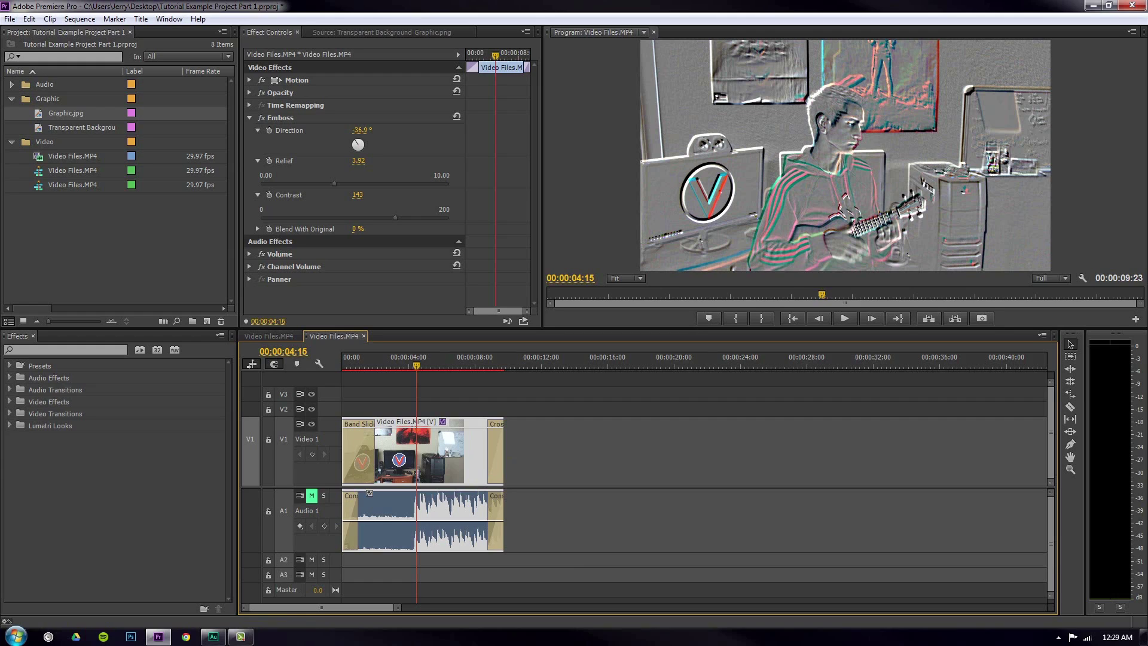
pyautogui.hotkey('alt', 'Tab')
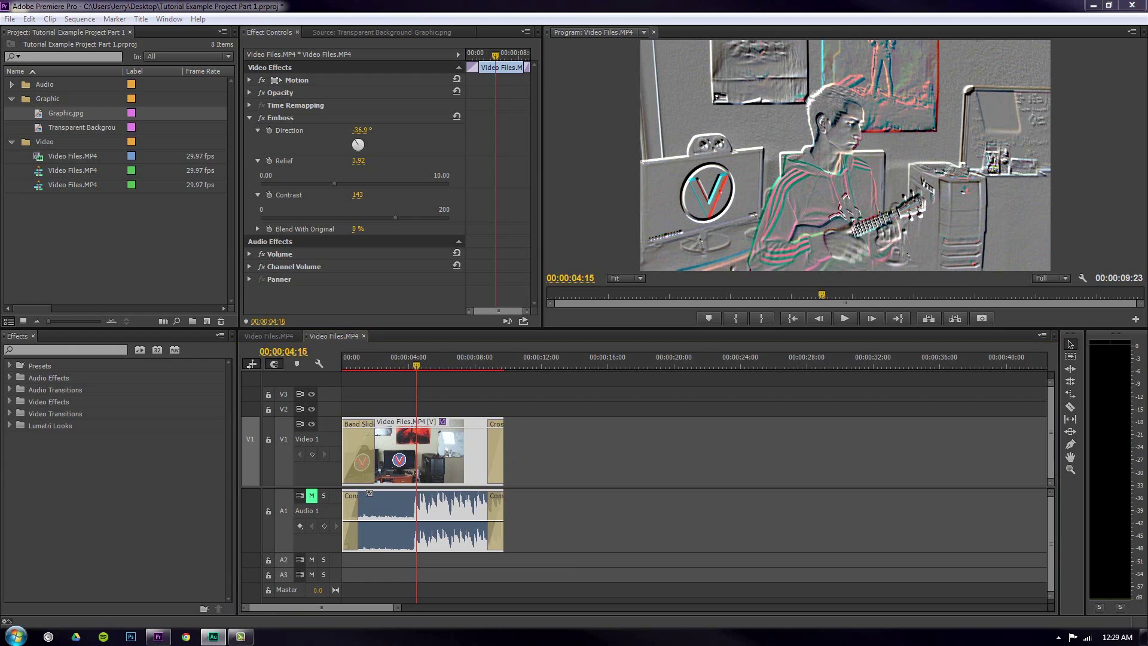
pyautogui.click(444, 442)
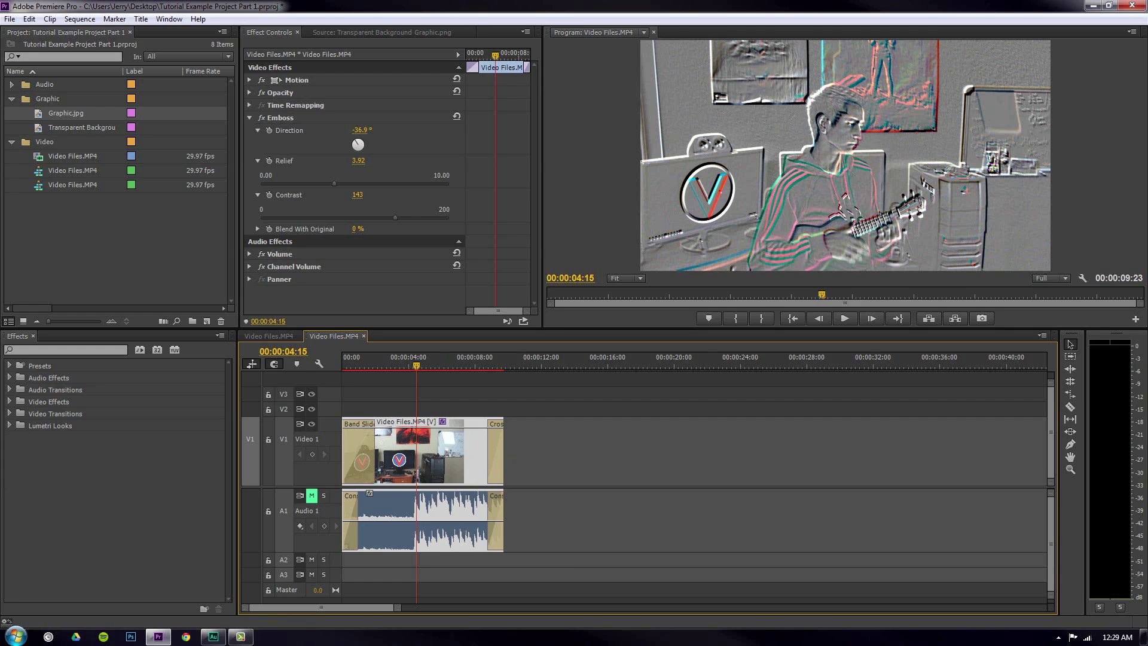
pyautogui.hotkey('alt', 'Tab')
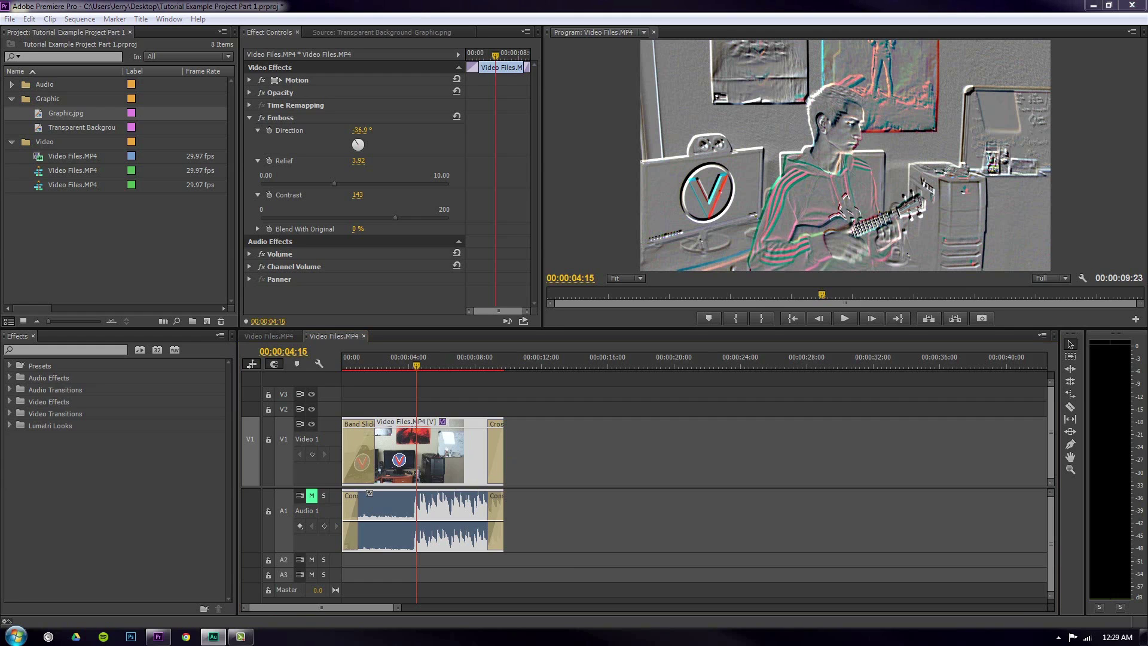